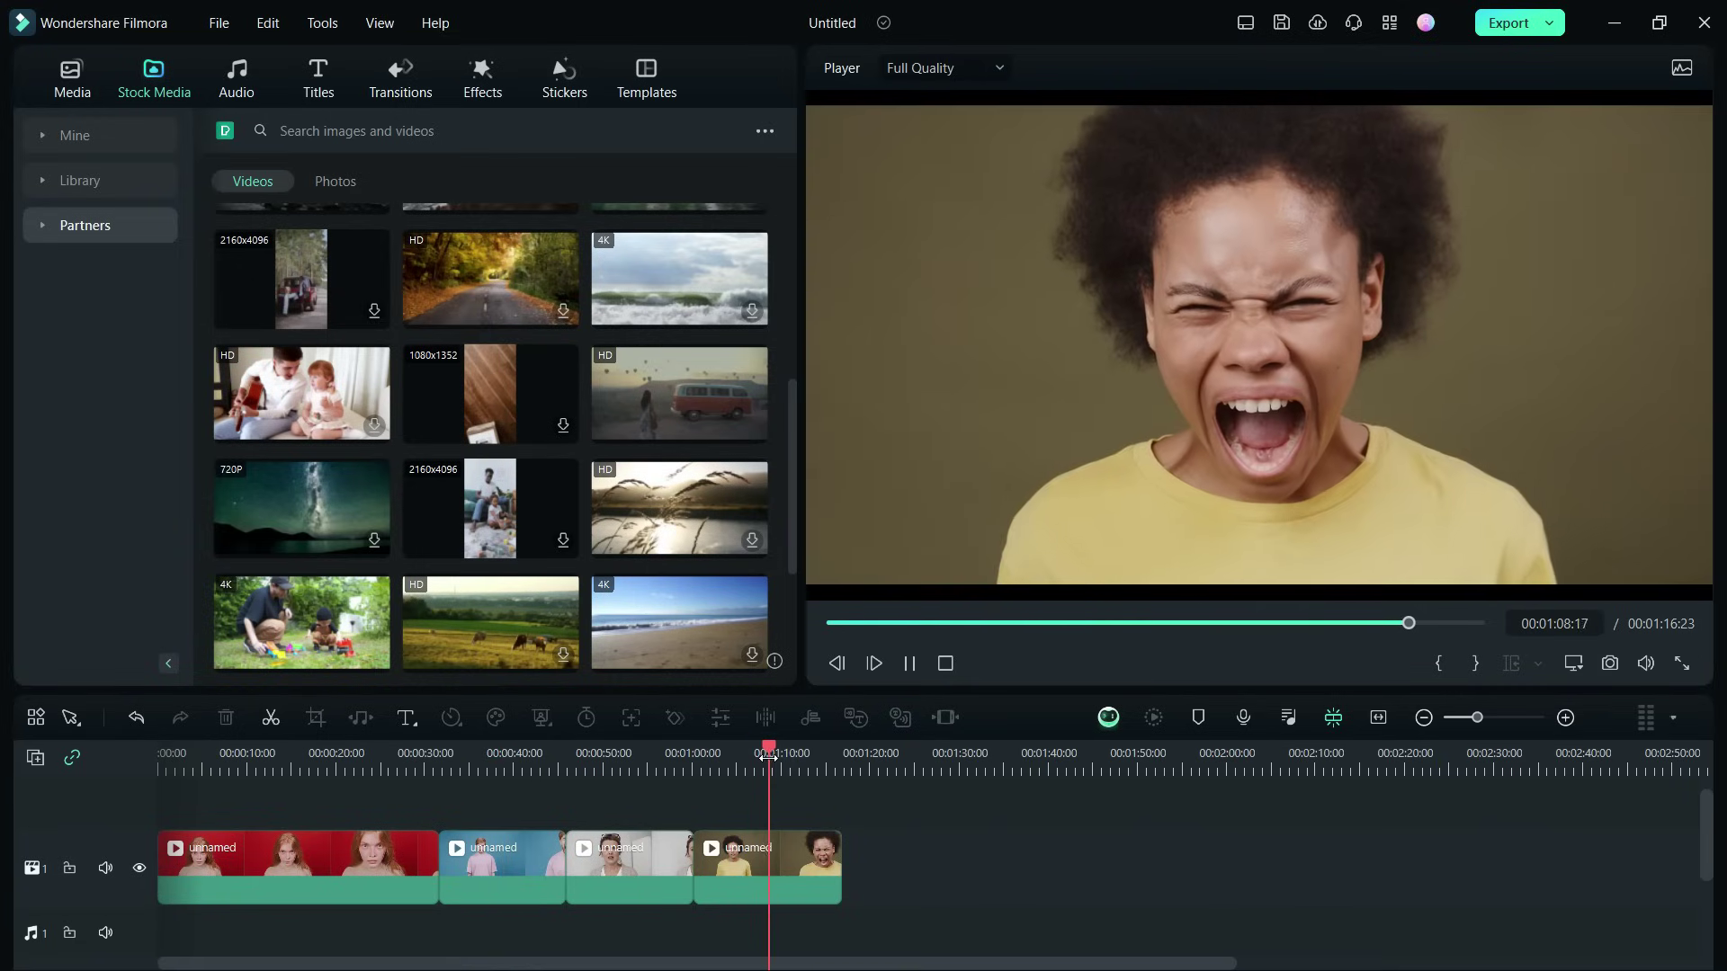
# Move the timeline playhead back toward the start of the project.
pyautogui.moveTo(768, 759); pyautogui.dragTo(276, 758)
# Enable AI Portrait on the first red-backdrop clip and the third portrait clip, then play the cutout.
pyautogui.click(308, 861)
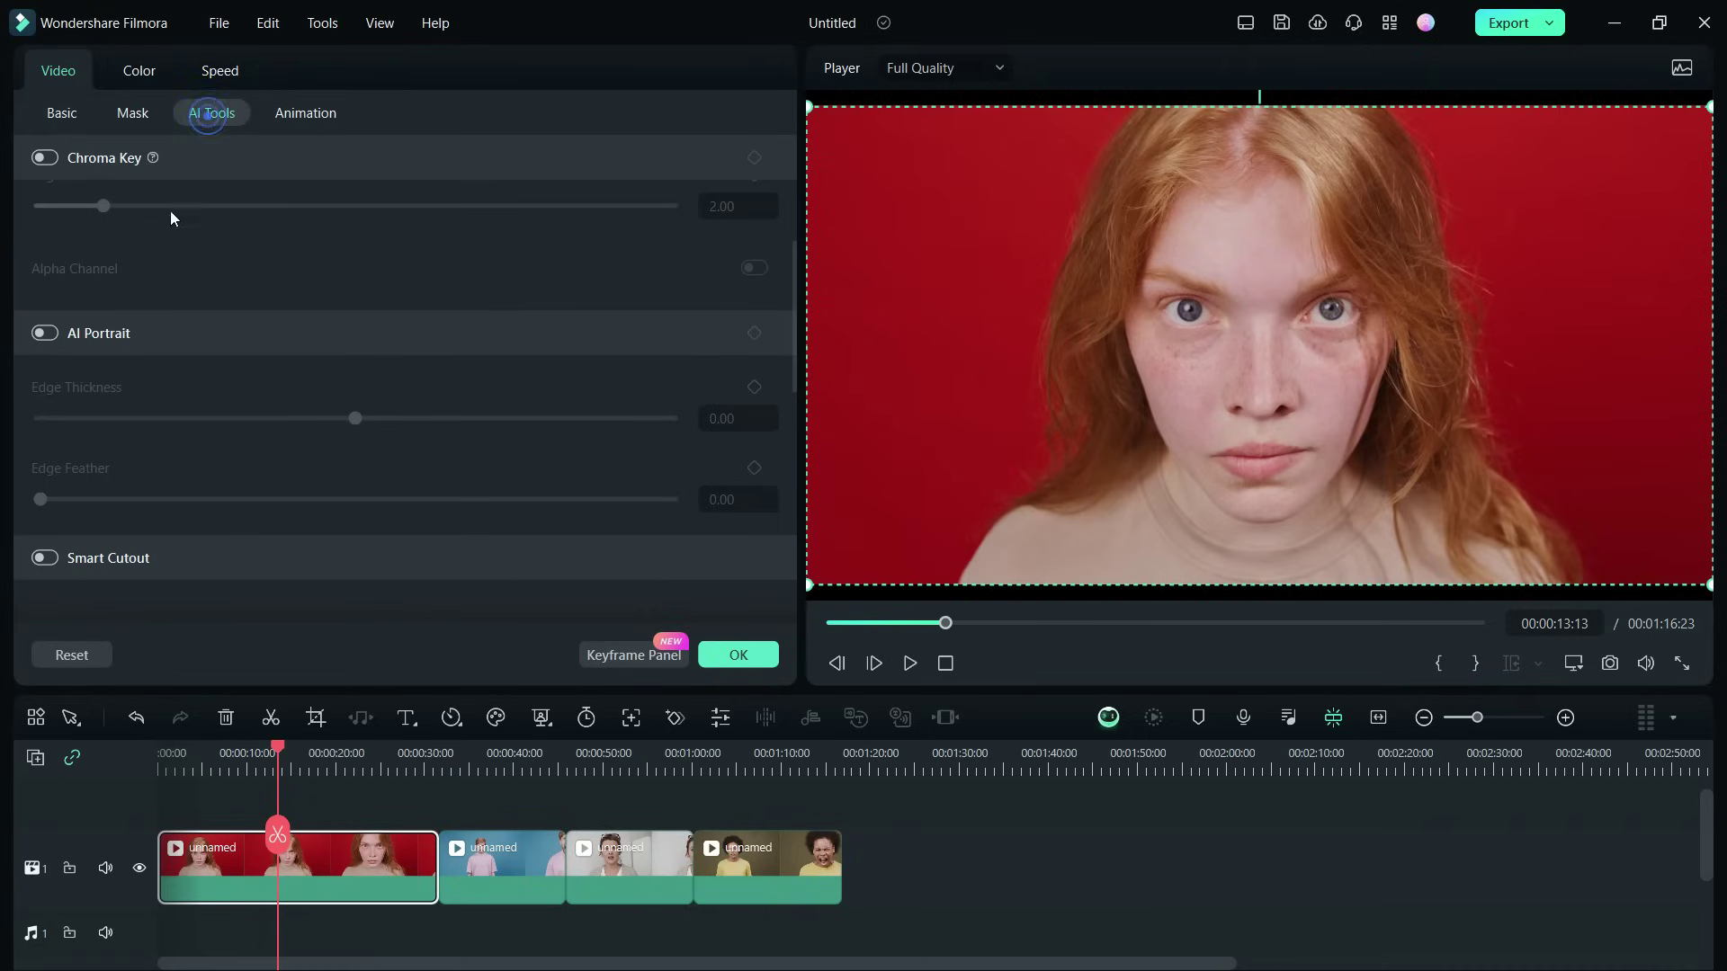
pyautogui.click(44, 334)
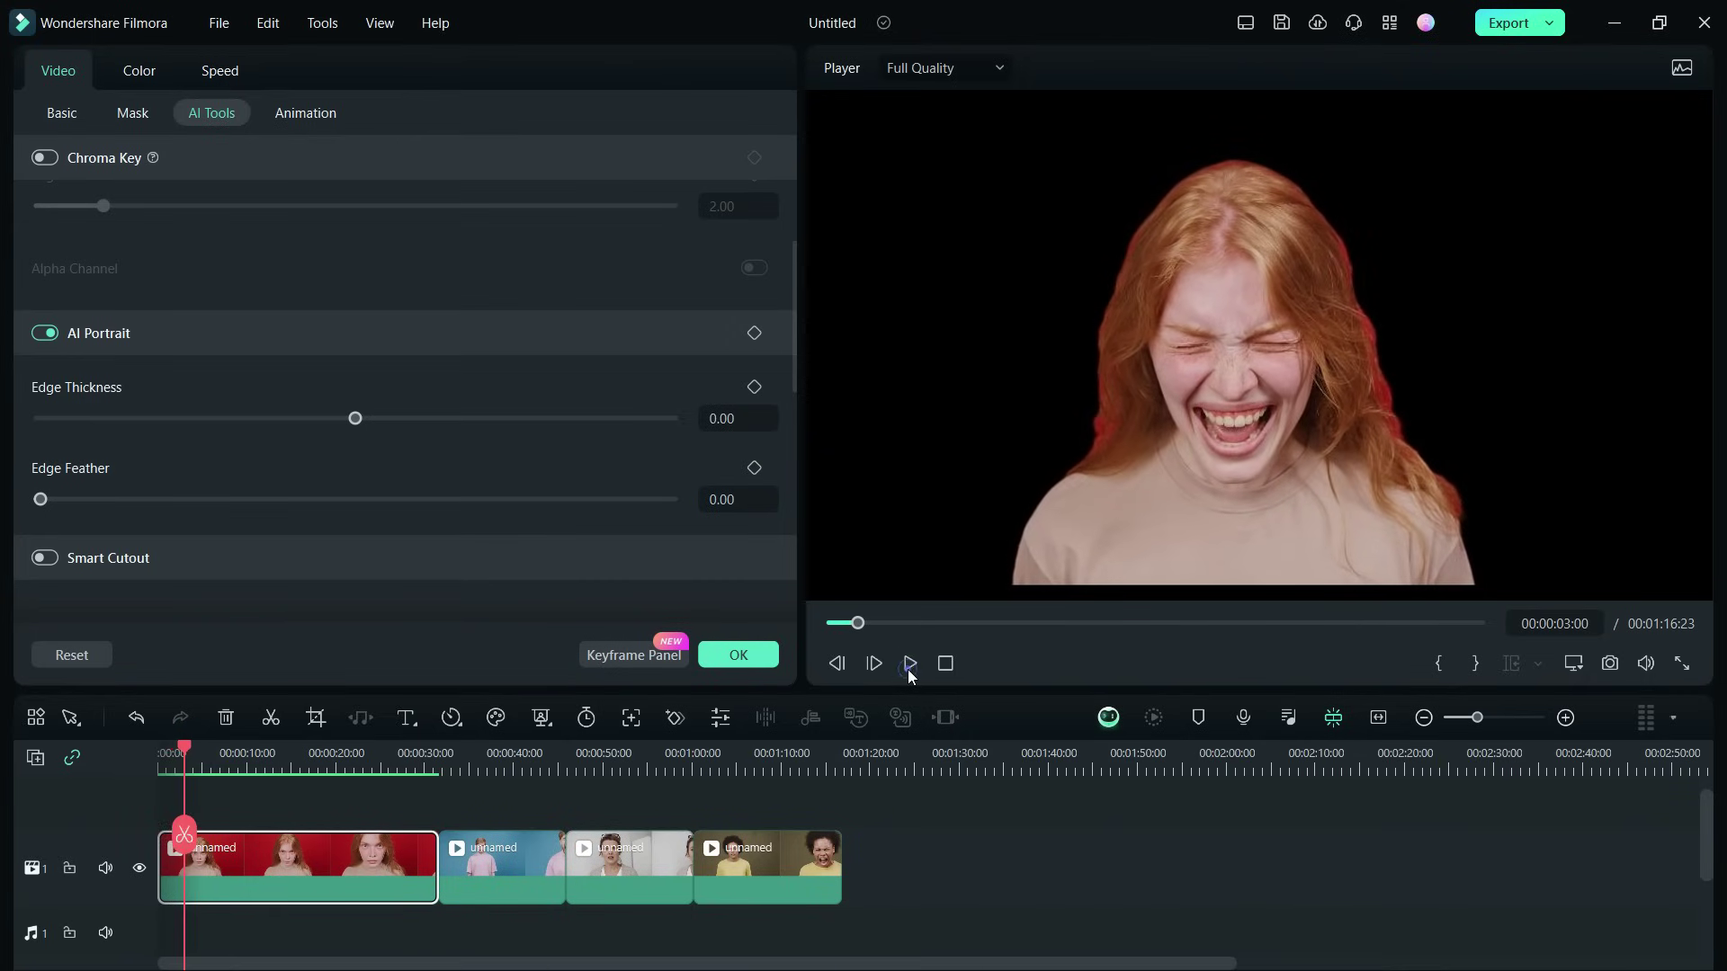
pyautogui.click(620, 865)
pyautogui.click(45, 334)
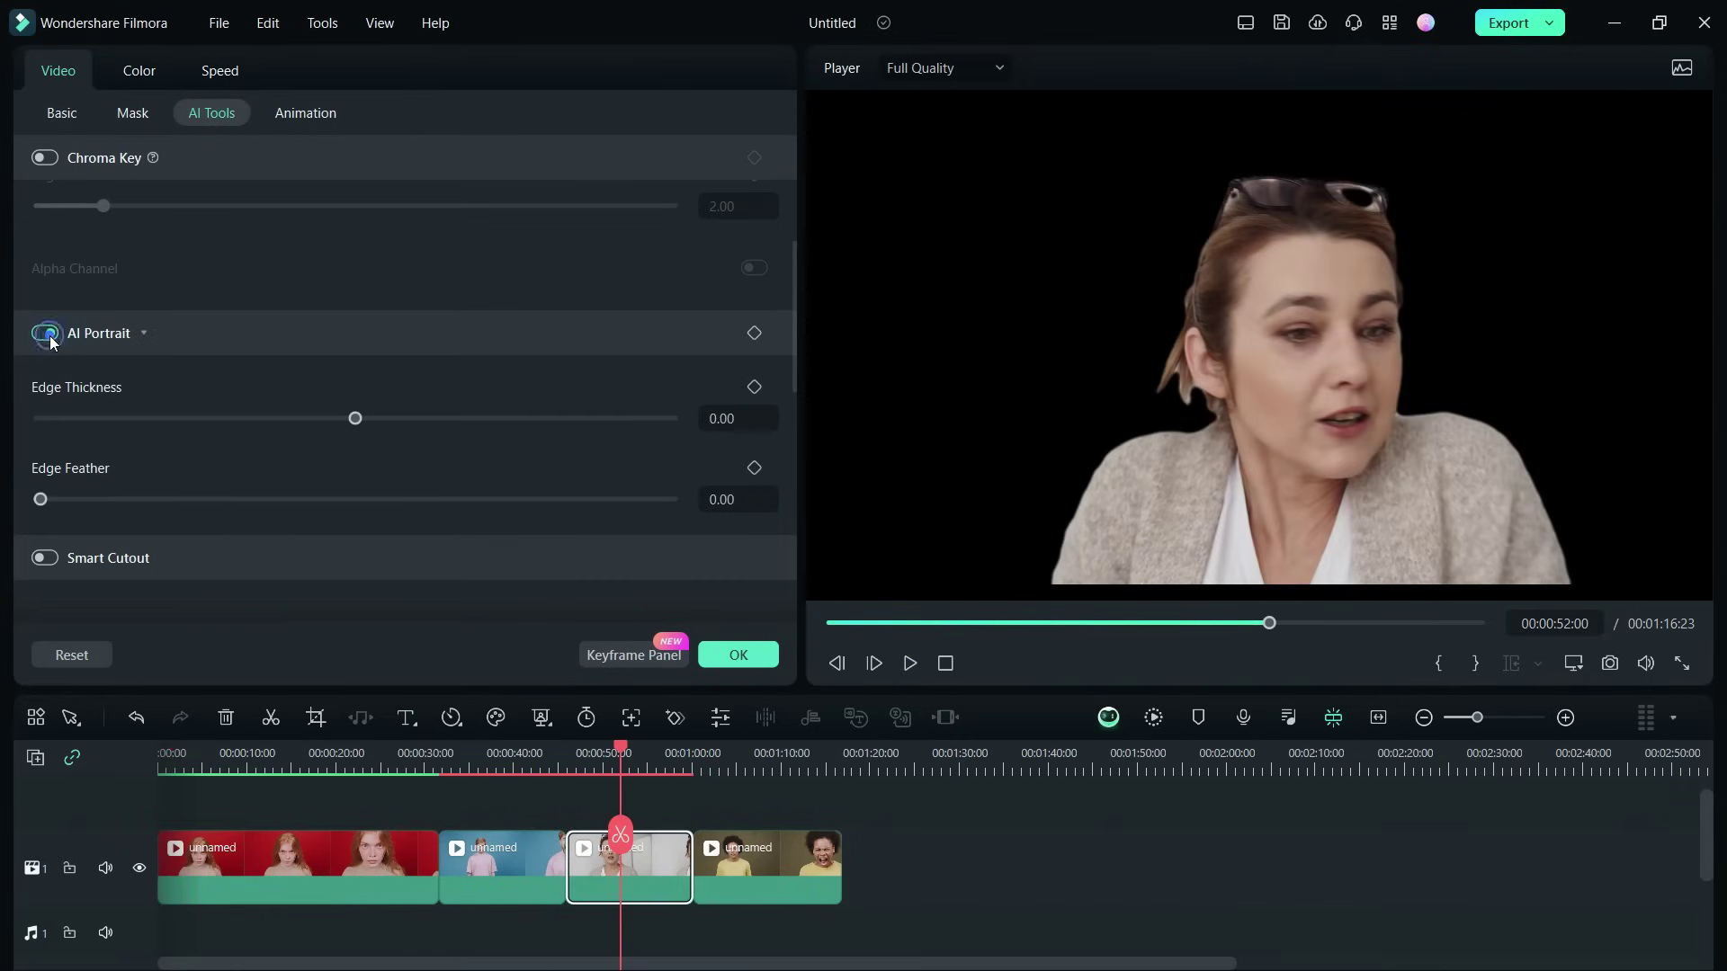
pyautogui.click(579, 759)
pyautogui.click(909, 662)
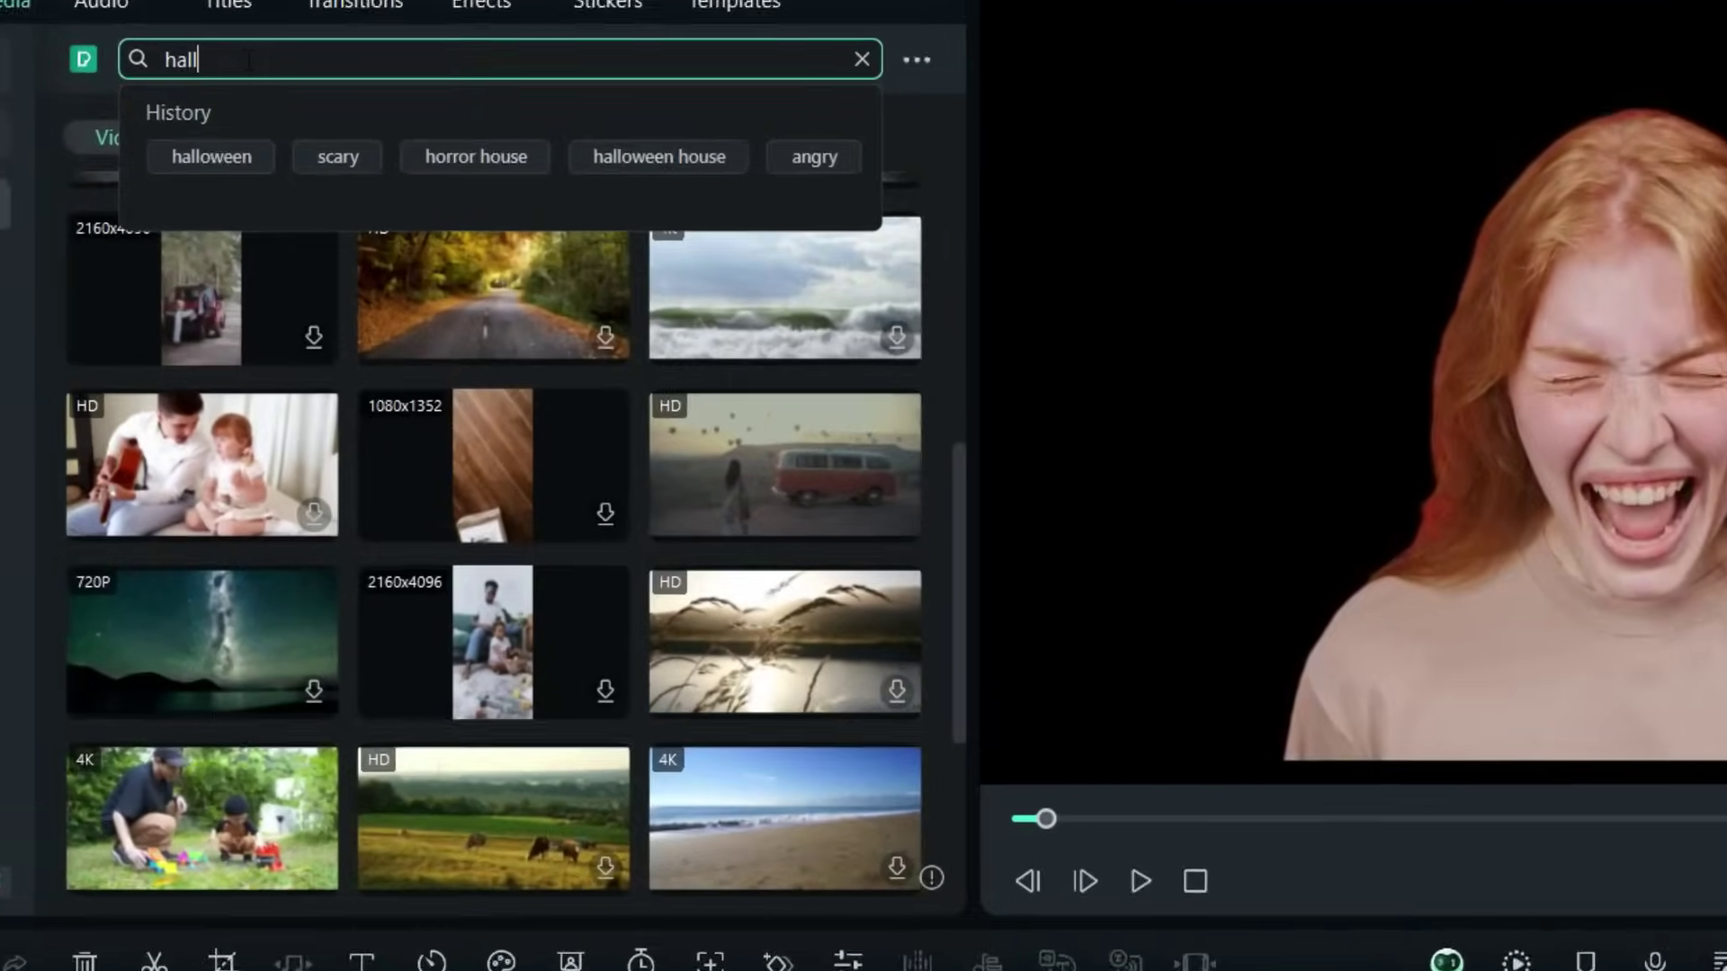
pyautogui.write('loween')
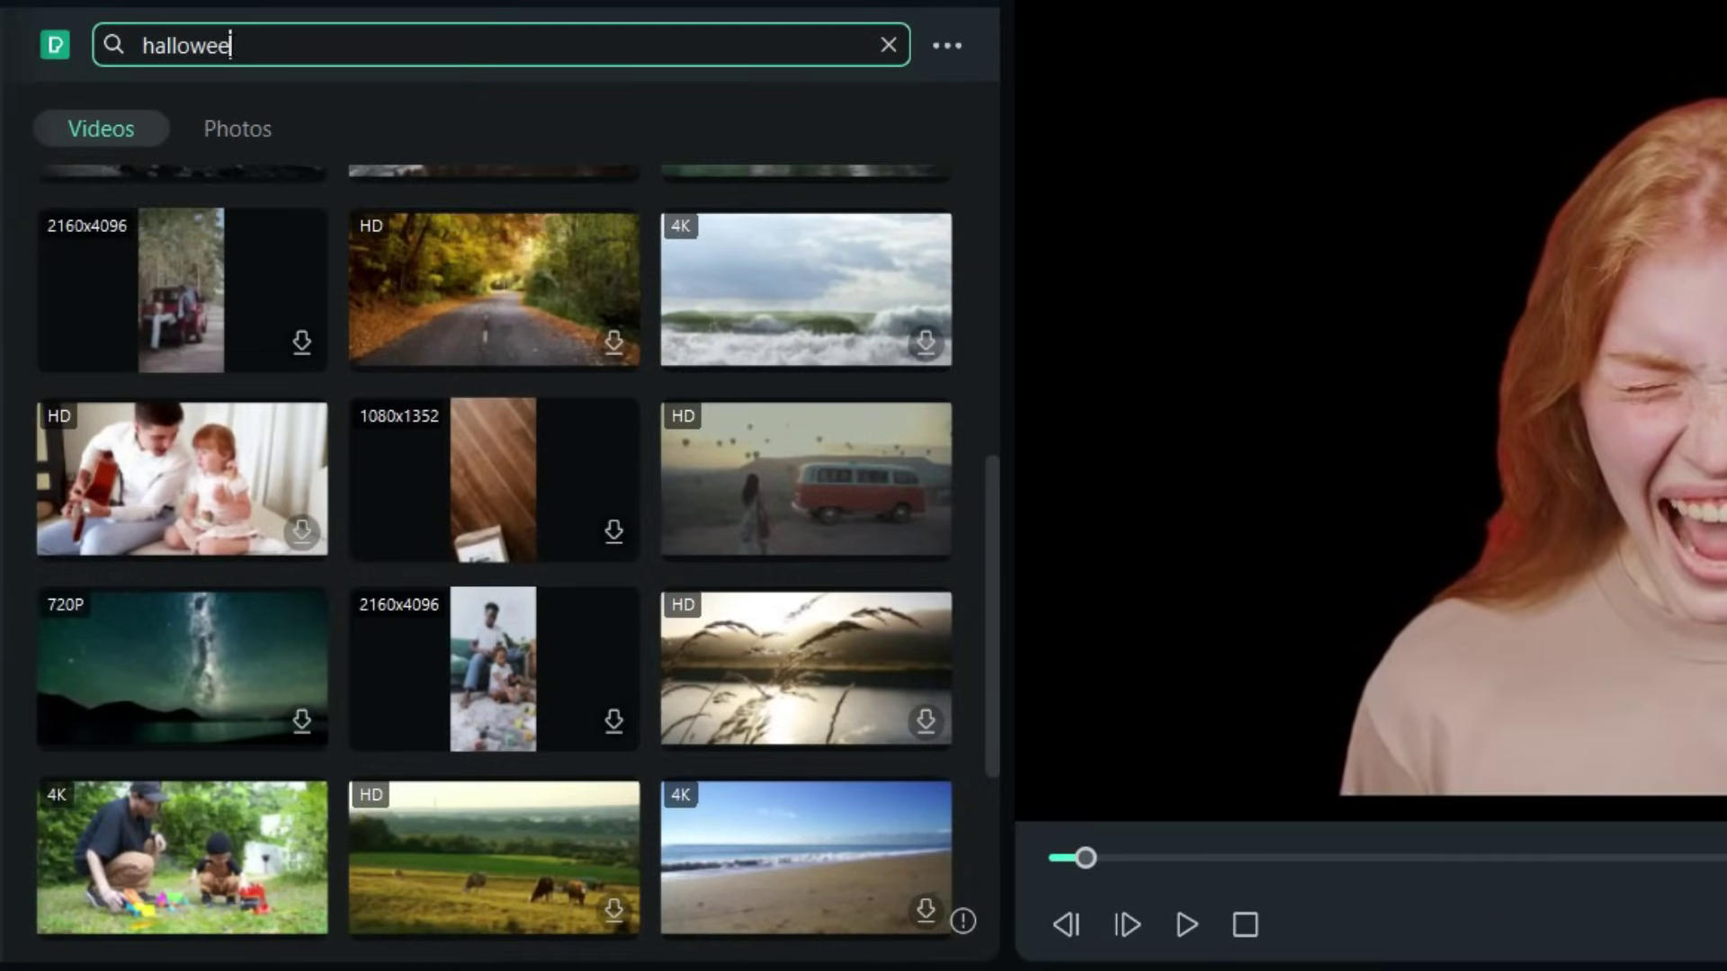
# Search Halloween stock footage and preview the skull, pumpkin, skeleton and zombie-doorway clips.
pyautogui.press('Return')
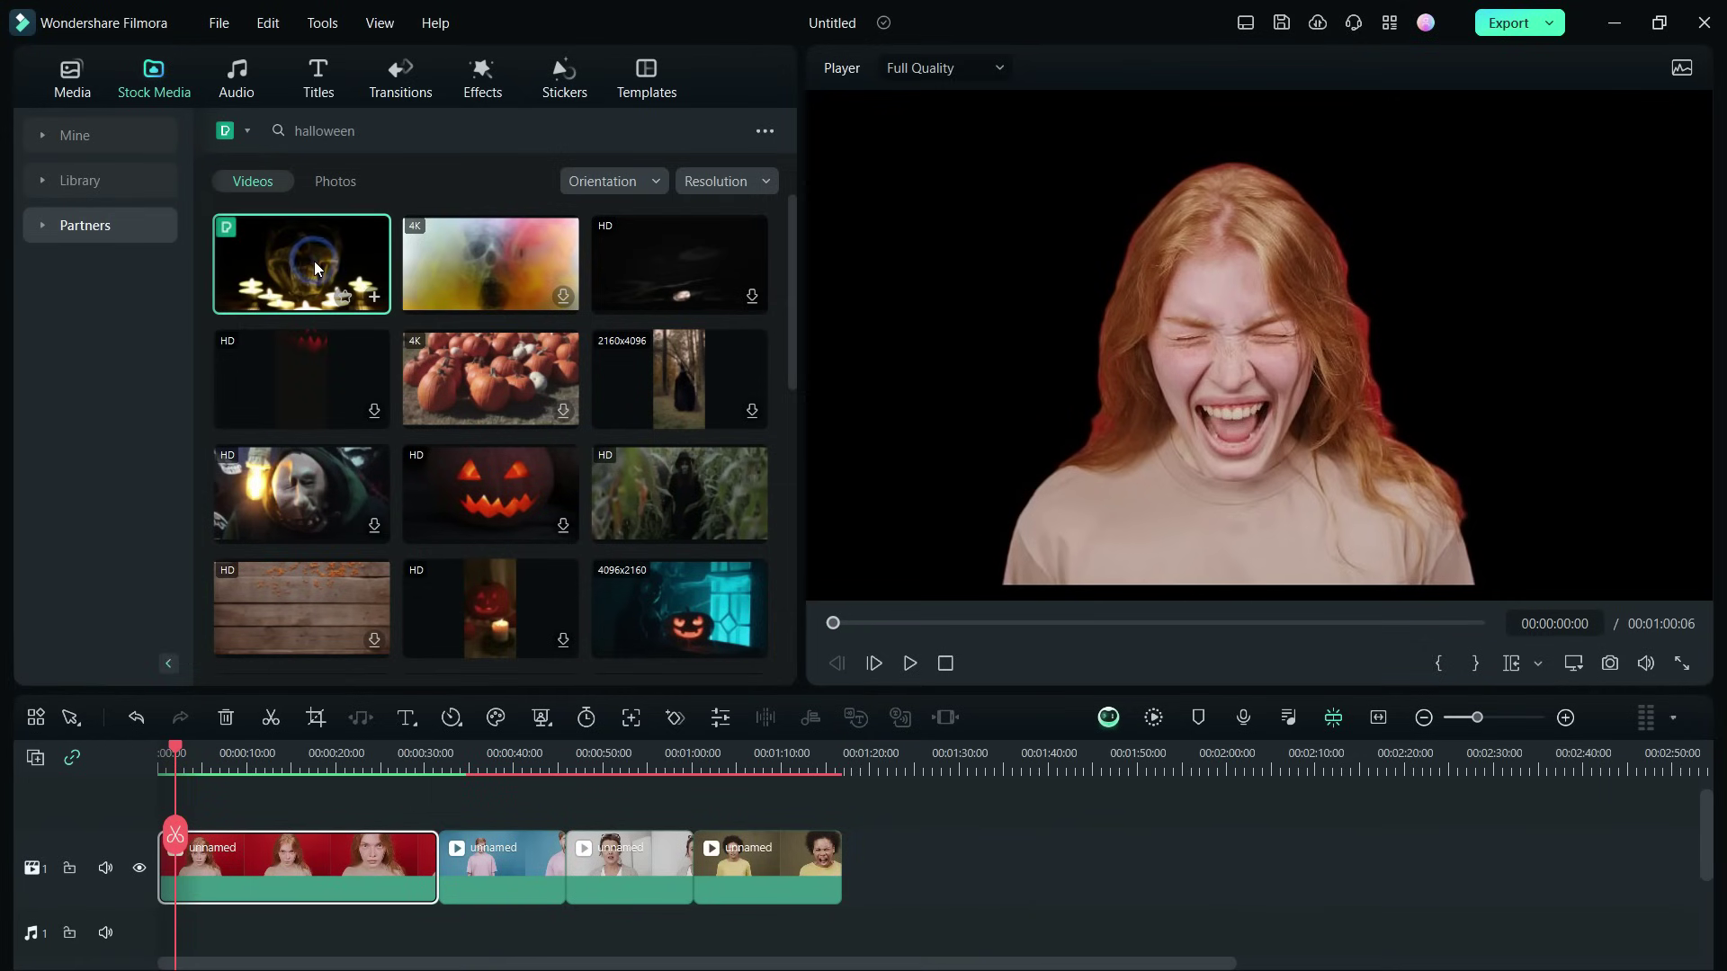
pyautogui.click(315, 261)
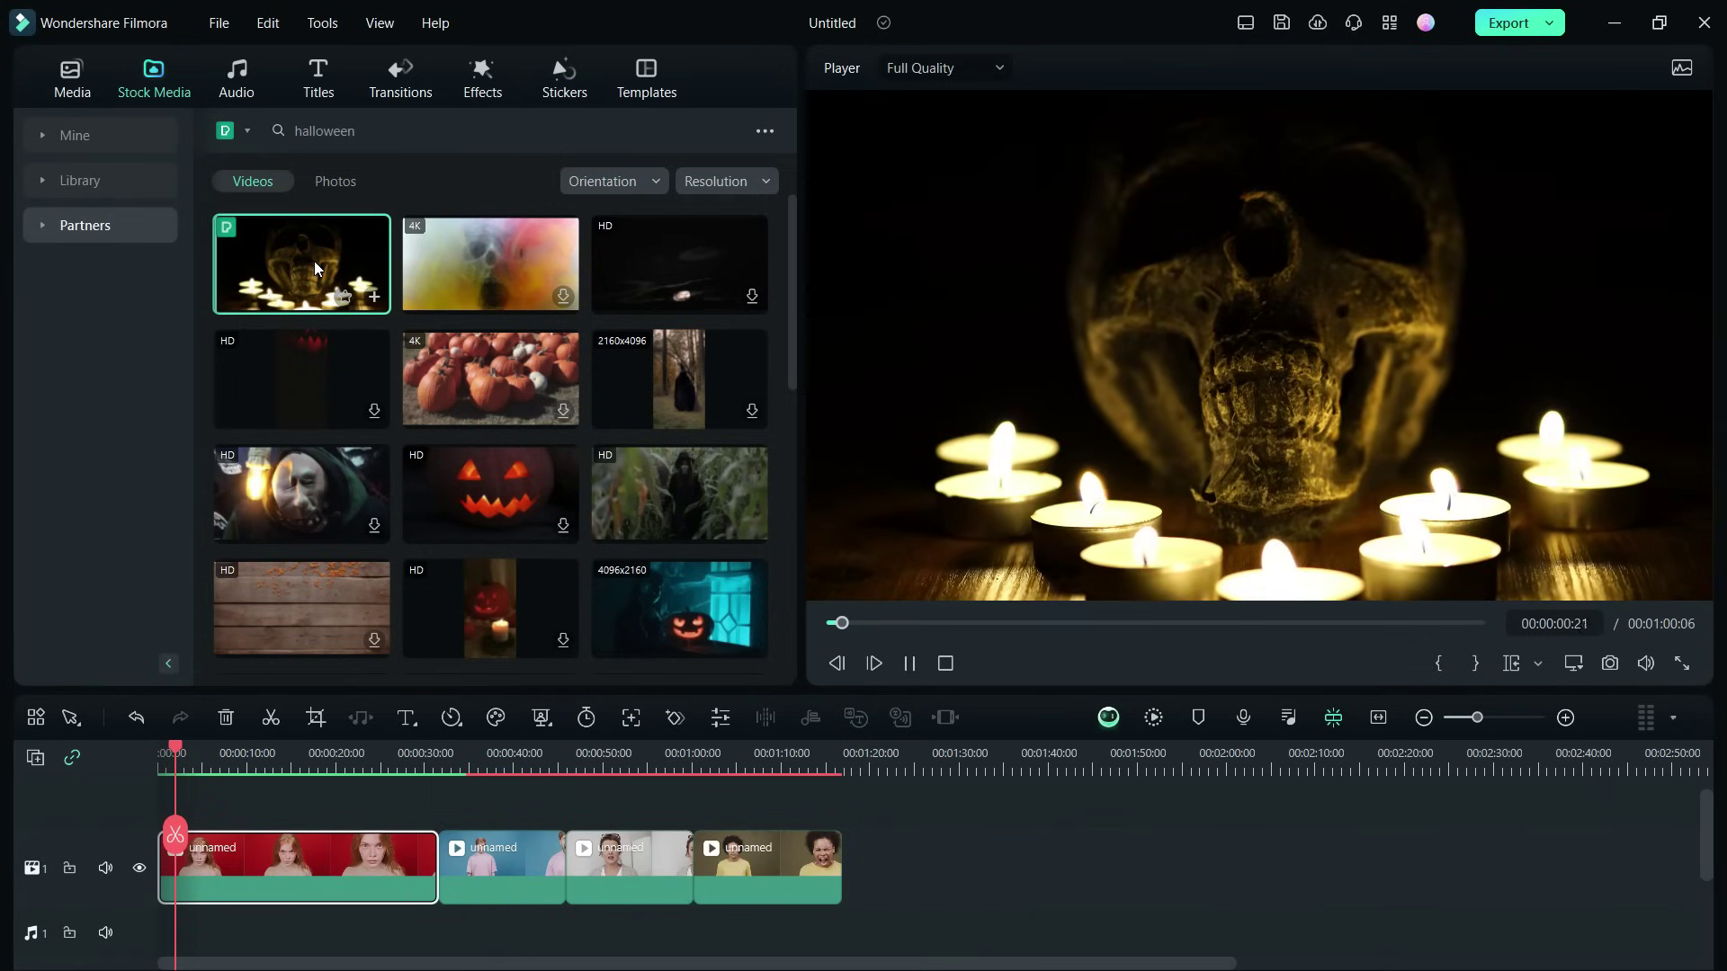
pyautogui.click(698, 609)
pyautogui.scroll(-3, 698, 609)
pyautogui.scroll(-2, 698, 608)
pyautogui.scroll(-2, 698, 609)
pyautogui.click(679, 433)
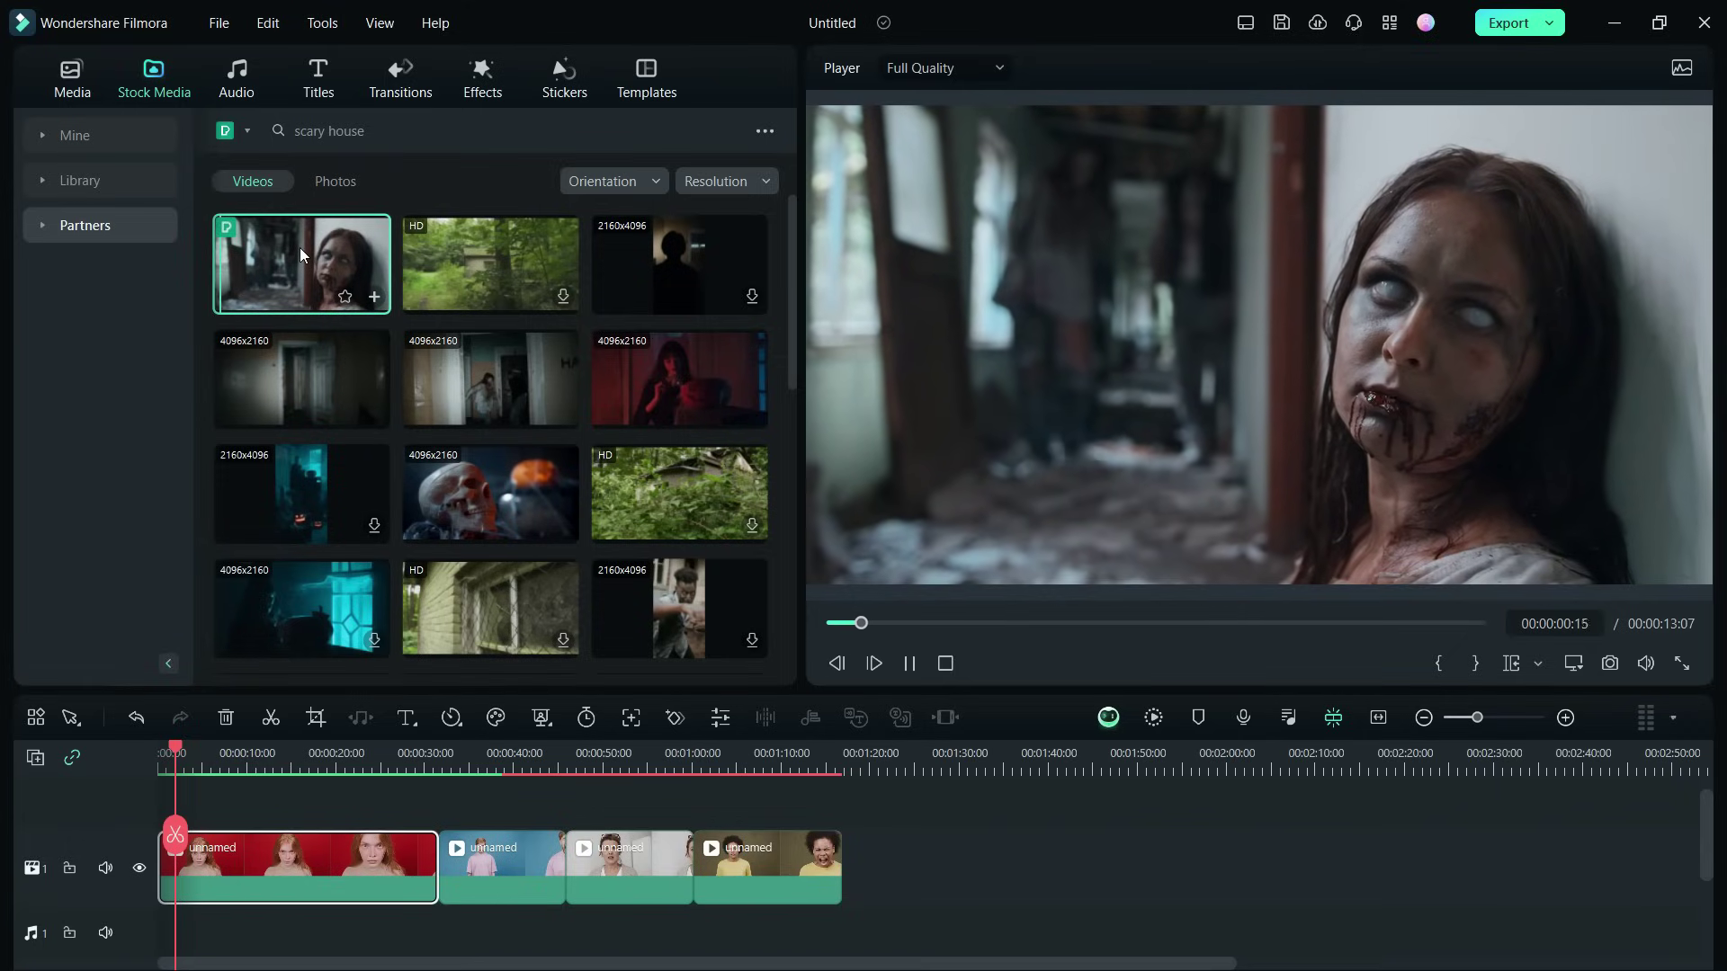
pyautogui.click(502, 368)
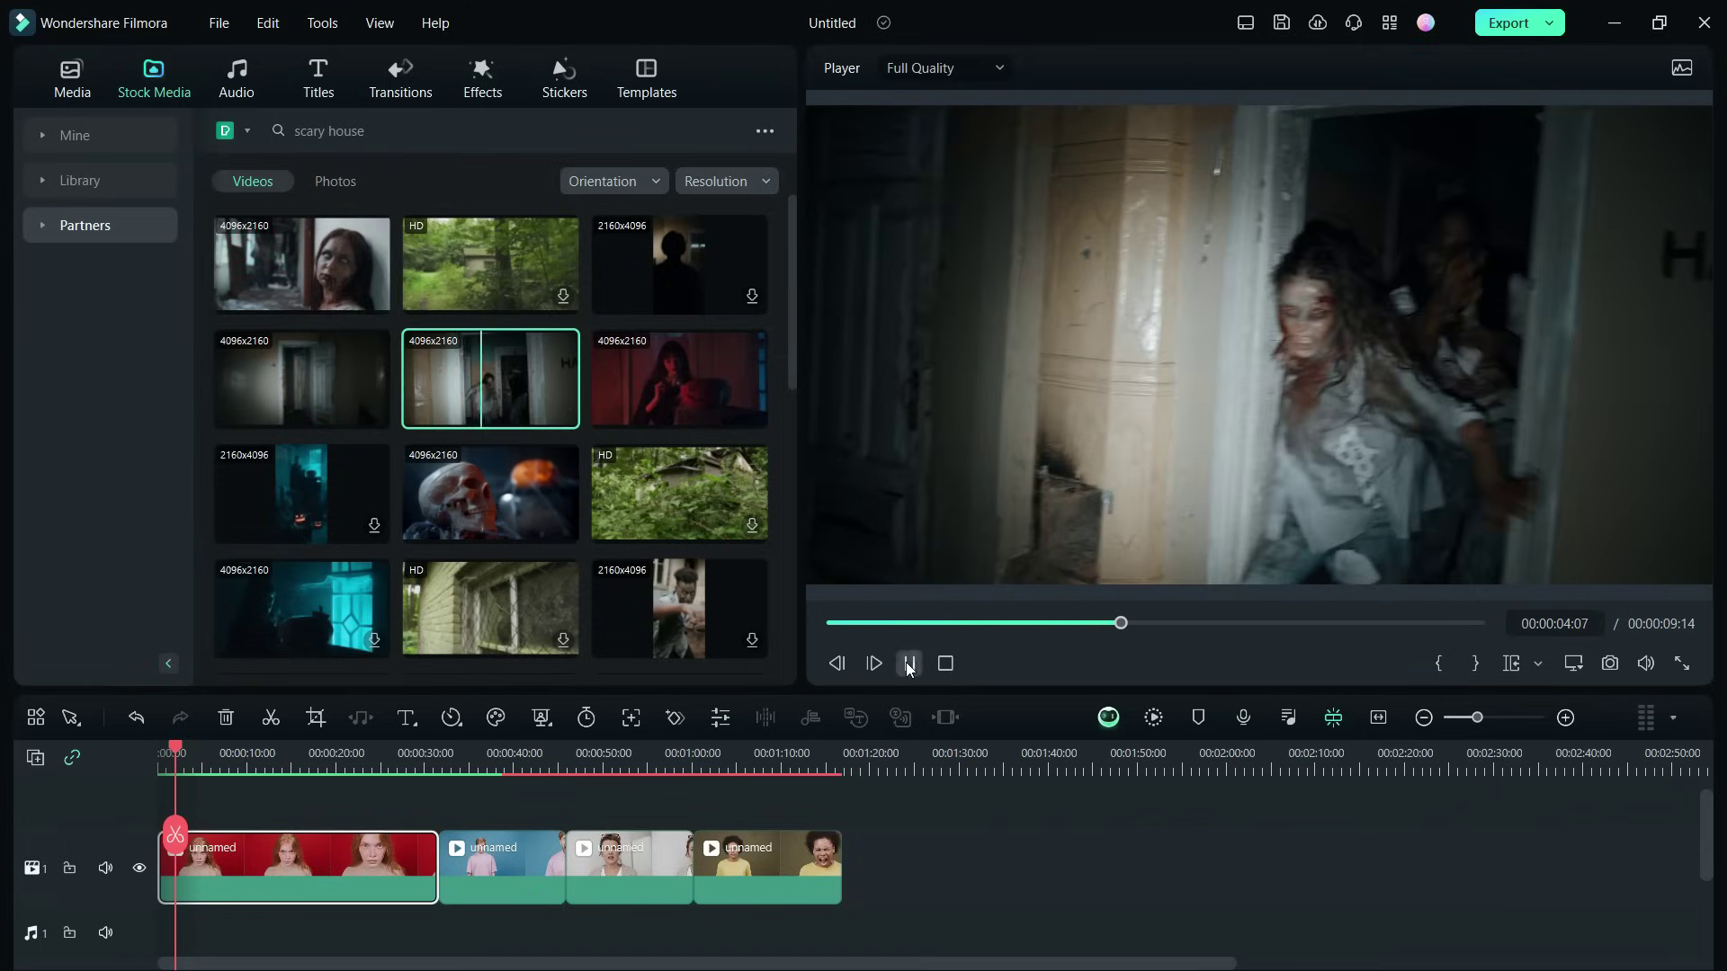
# Place the zombie doorway clip on the lower video track beneath the portraits and play it.
pyautogui.moveTo(977, 841)
pyautogui.mouseDown()
pyautogui.moveTo(446, 835)
pyautogui.moveTo(361, 767)
pyautogui.mouseUp()
pyautogui.moveTo(503, 369)
pyautogui.mouseDown()
pyautogui.moveTo(186, 906)
pyautogui.moveTo(159, 907)
pyautogui.mouseUp()
pyautogui.click(910, 617)
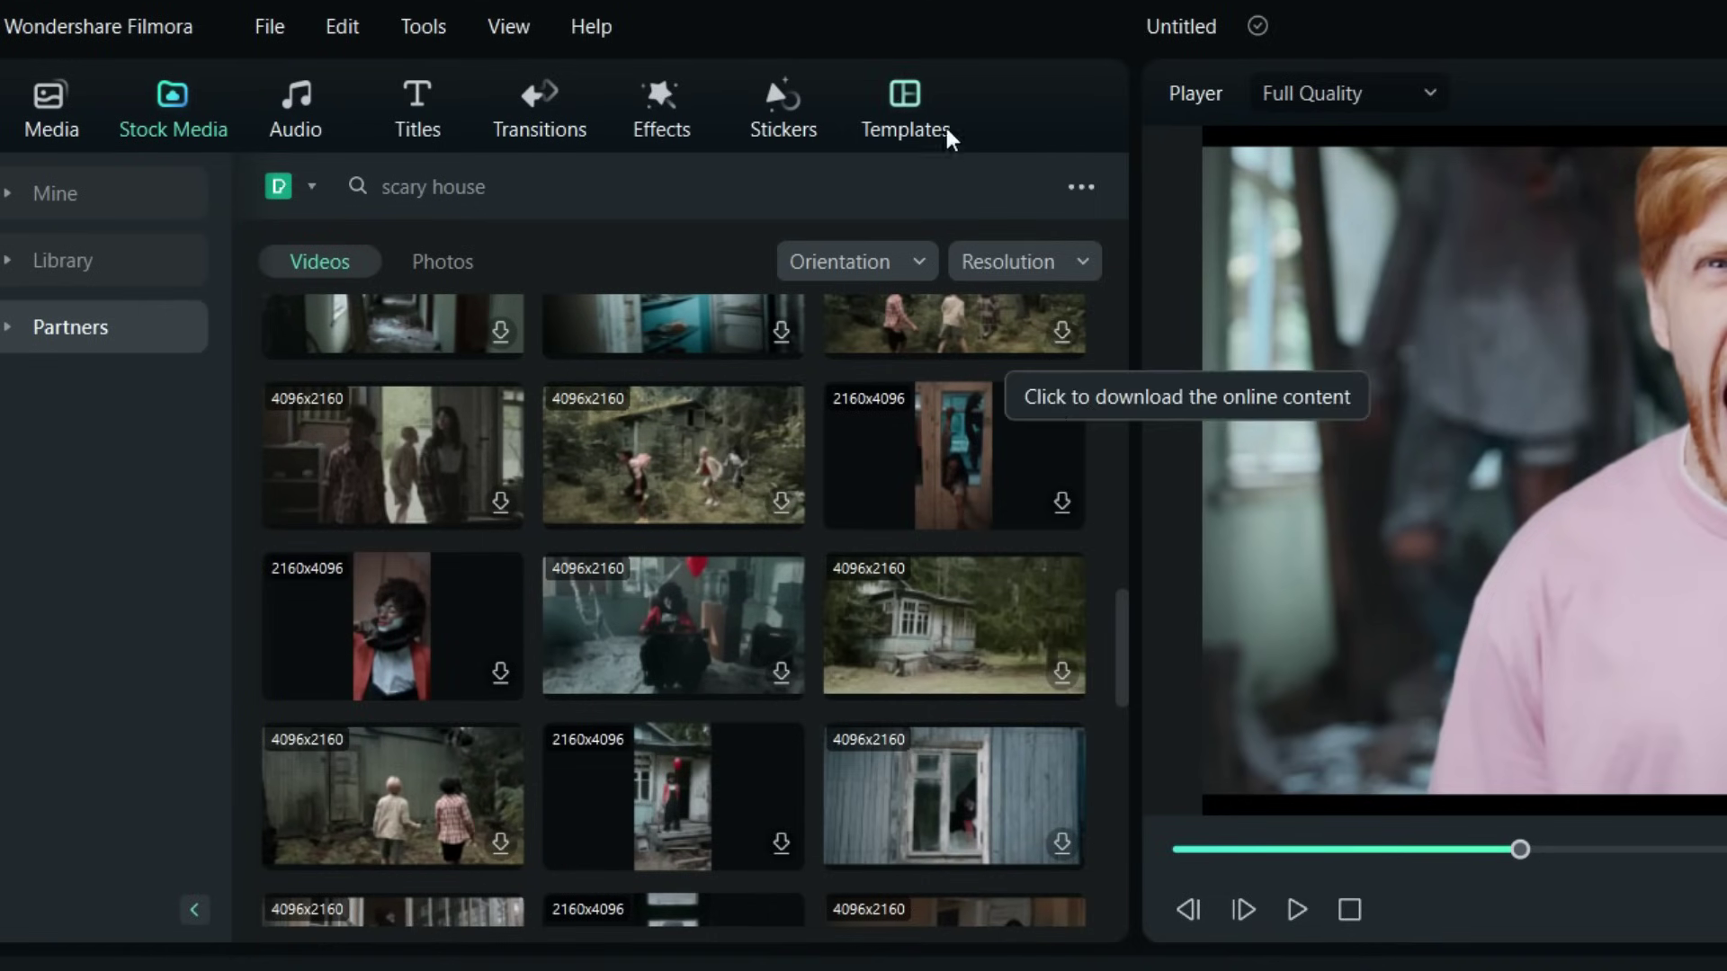
# Preview the Creepy Hand Intro, Horror Intro 03 and Cinematic Horror Trailer 03 templates.
pyautogui.click(900, 108)
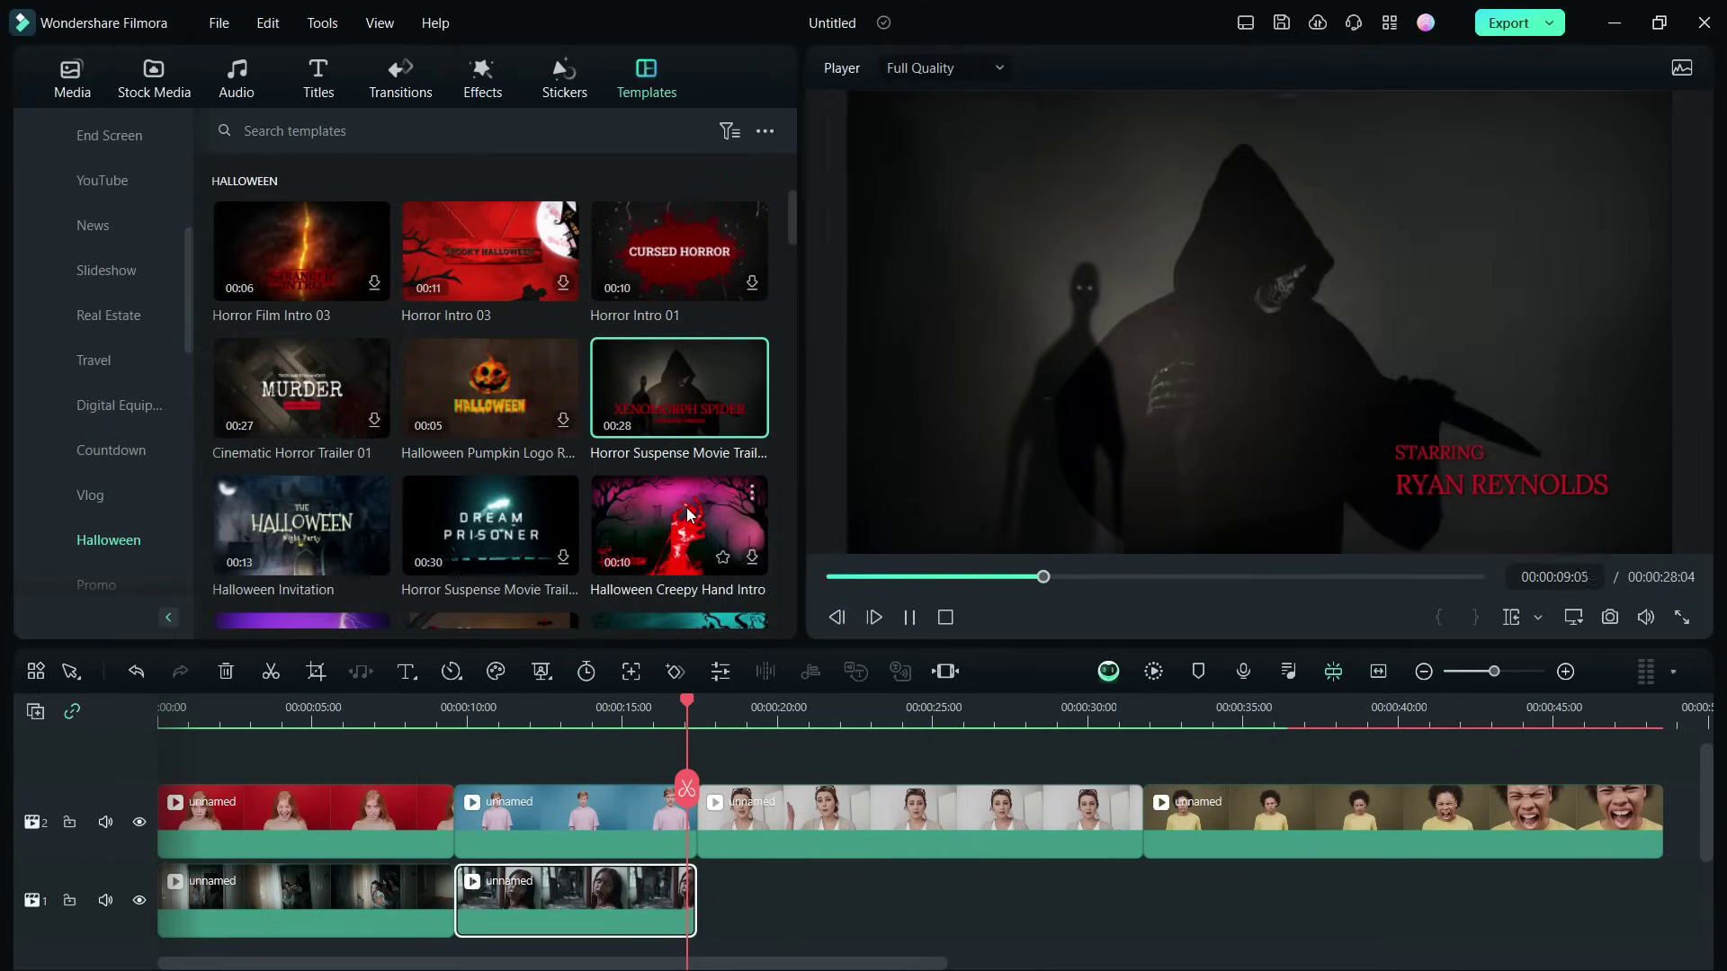
pyautogui.click(687, 507)
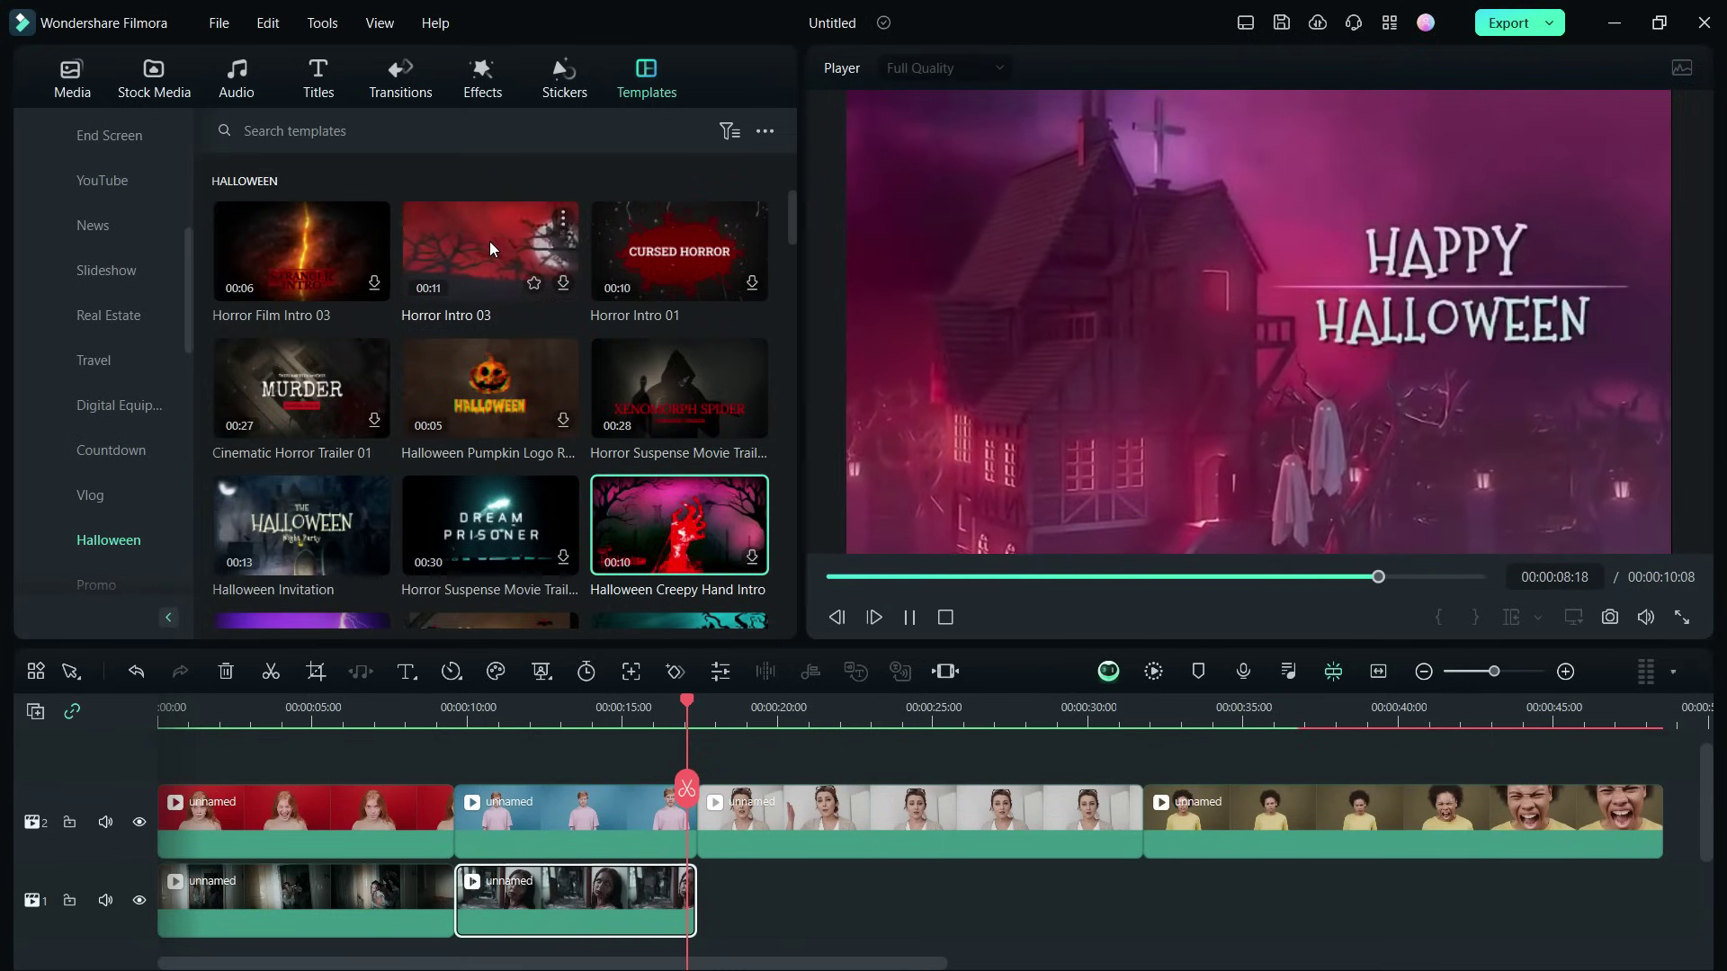
pyautogui.click(489, 242)
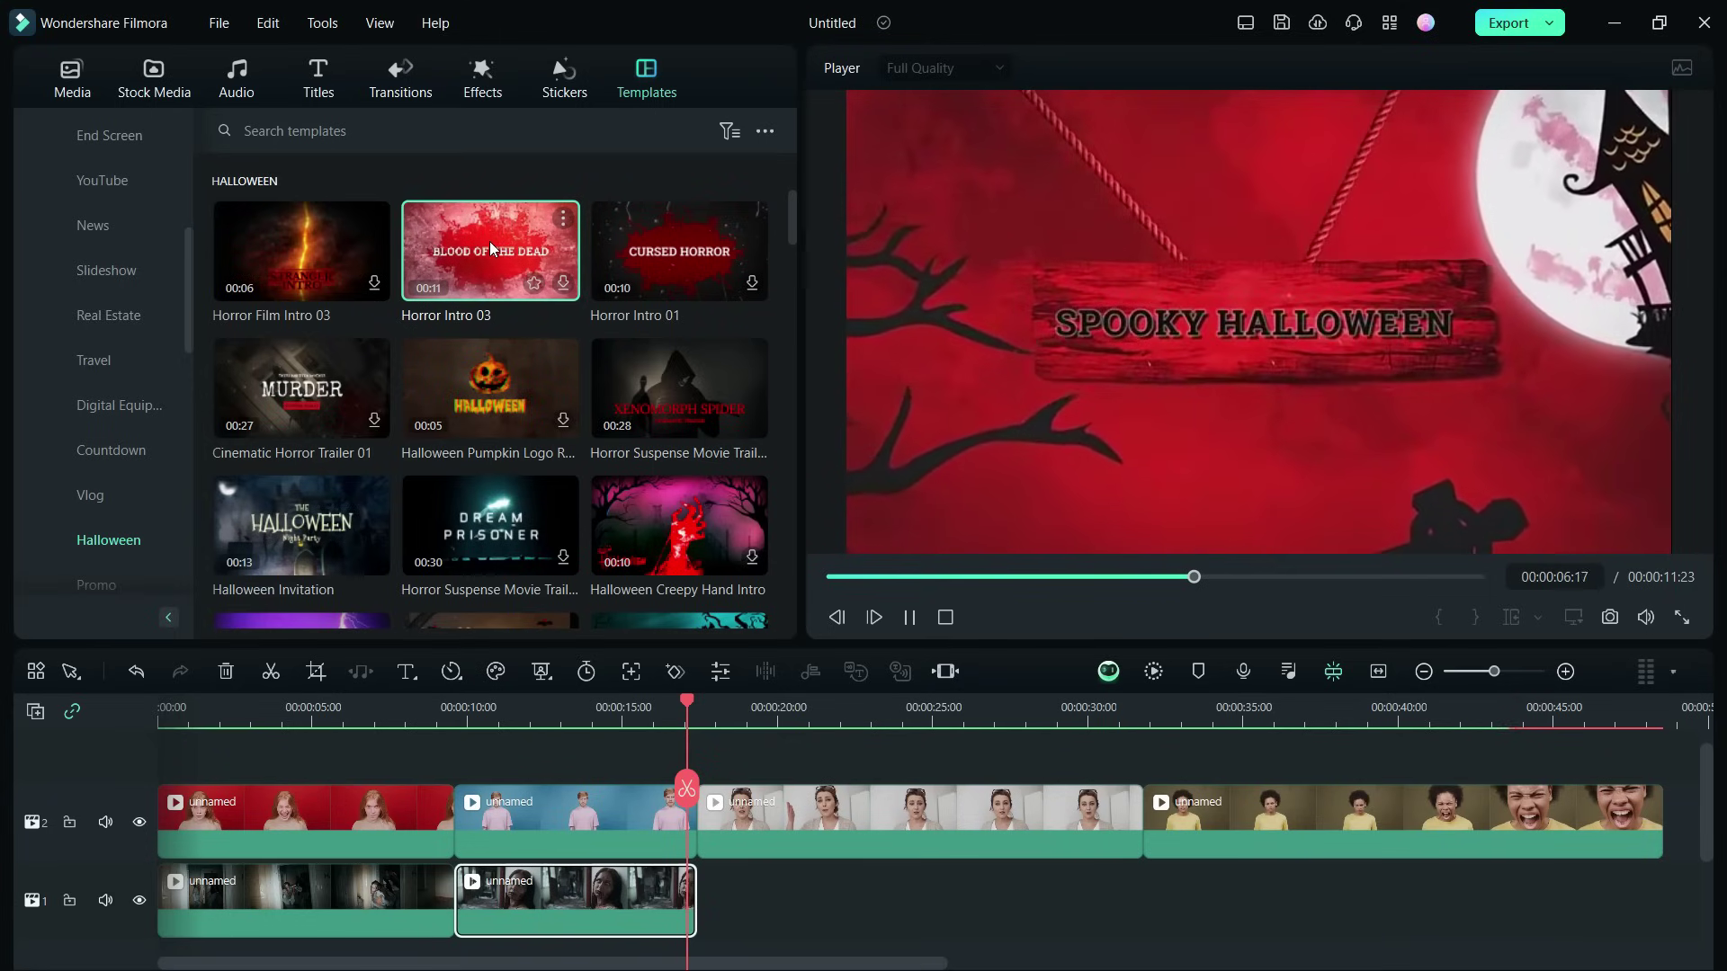
pyautogui.scroll(-1, 490, 242)
pyautogui.scroll(-5, 490, 241)
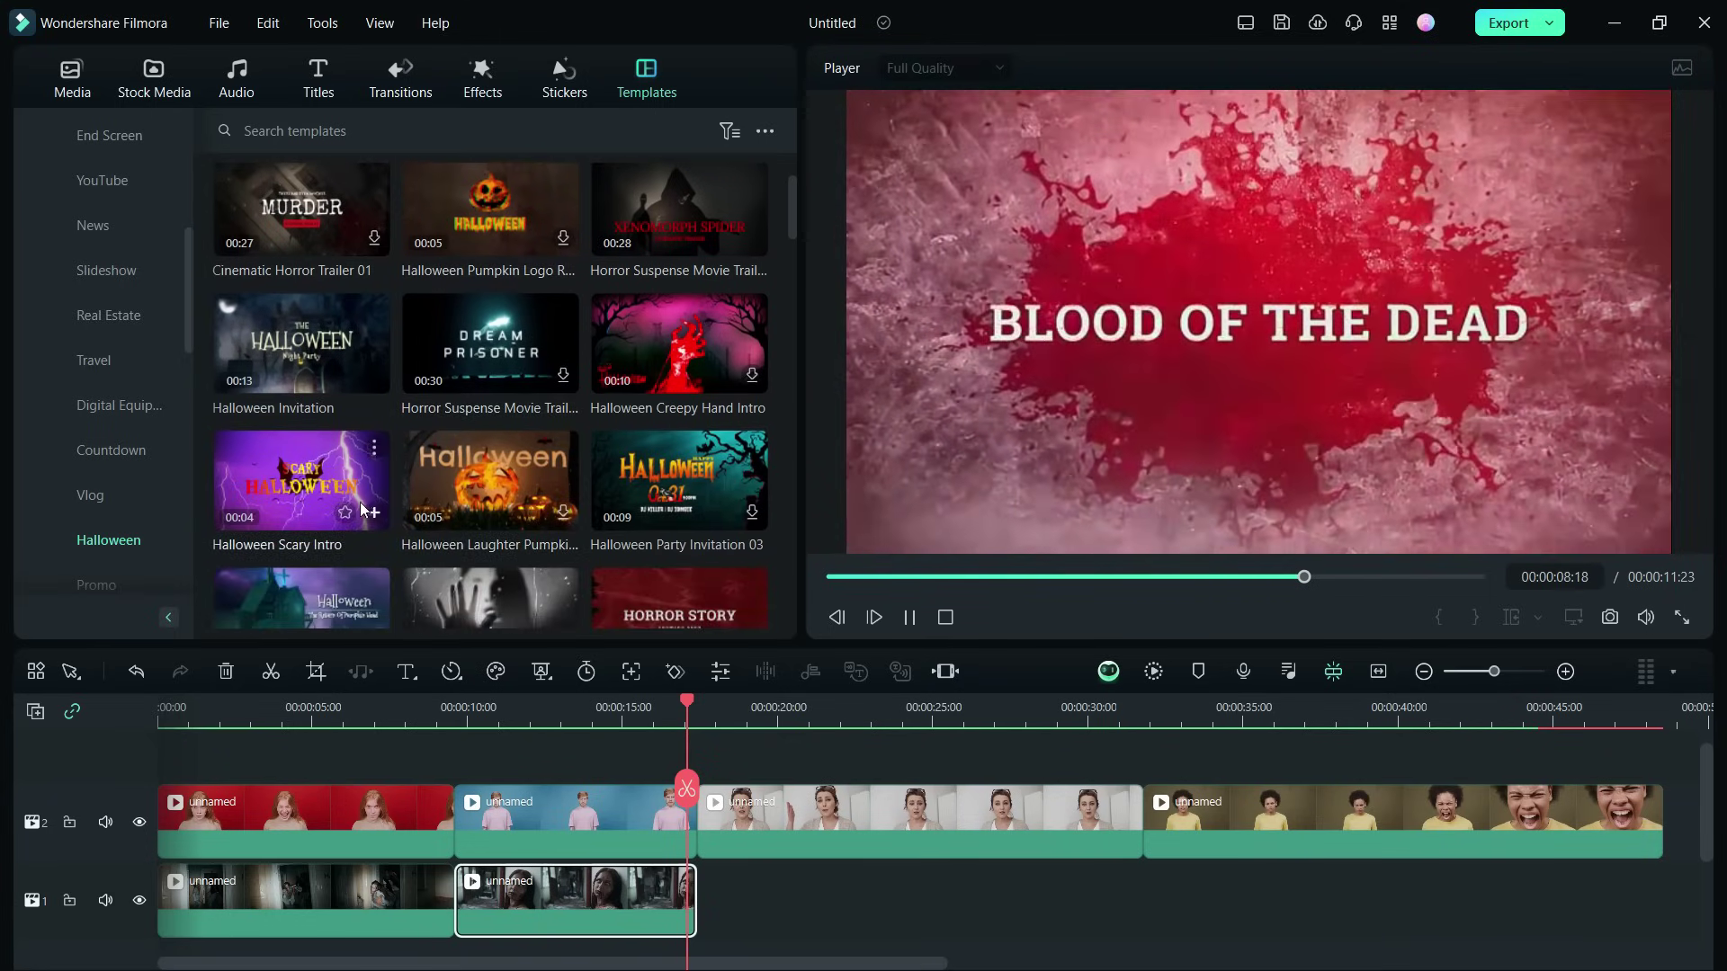
pyautogui.scroll(-6, 387, 550)
pyautogui.scroll(-4, 385, 545)
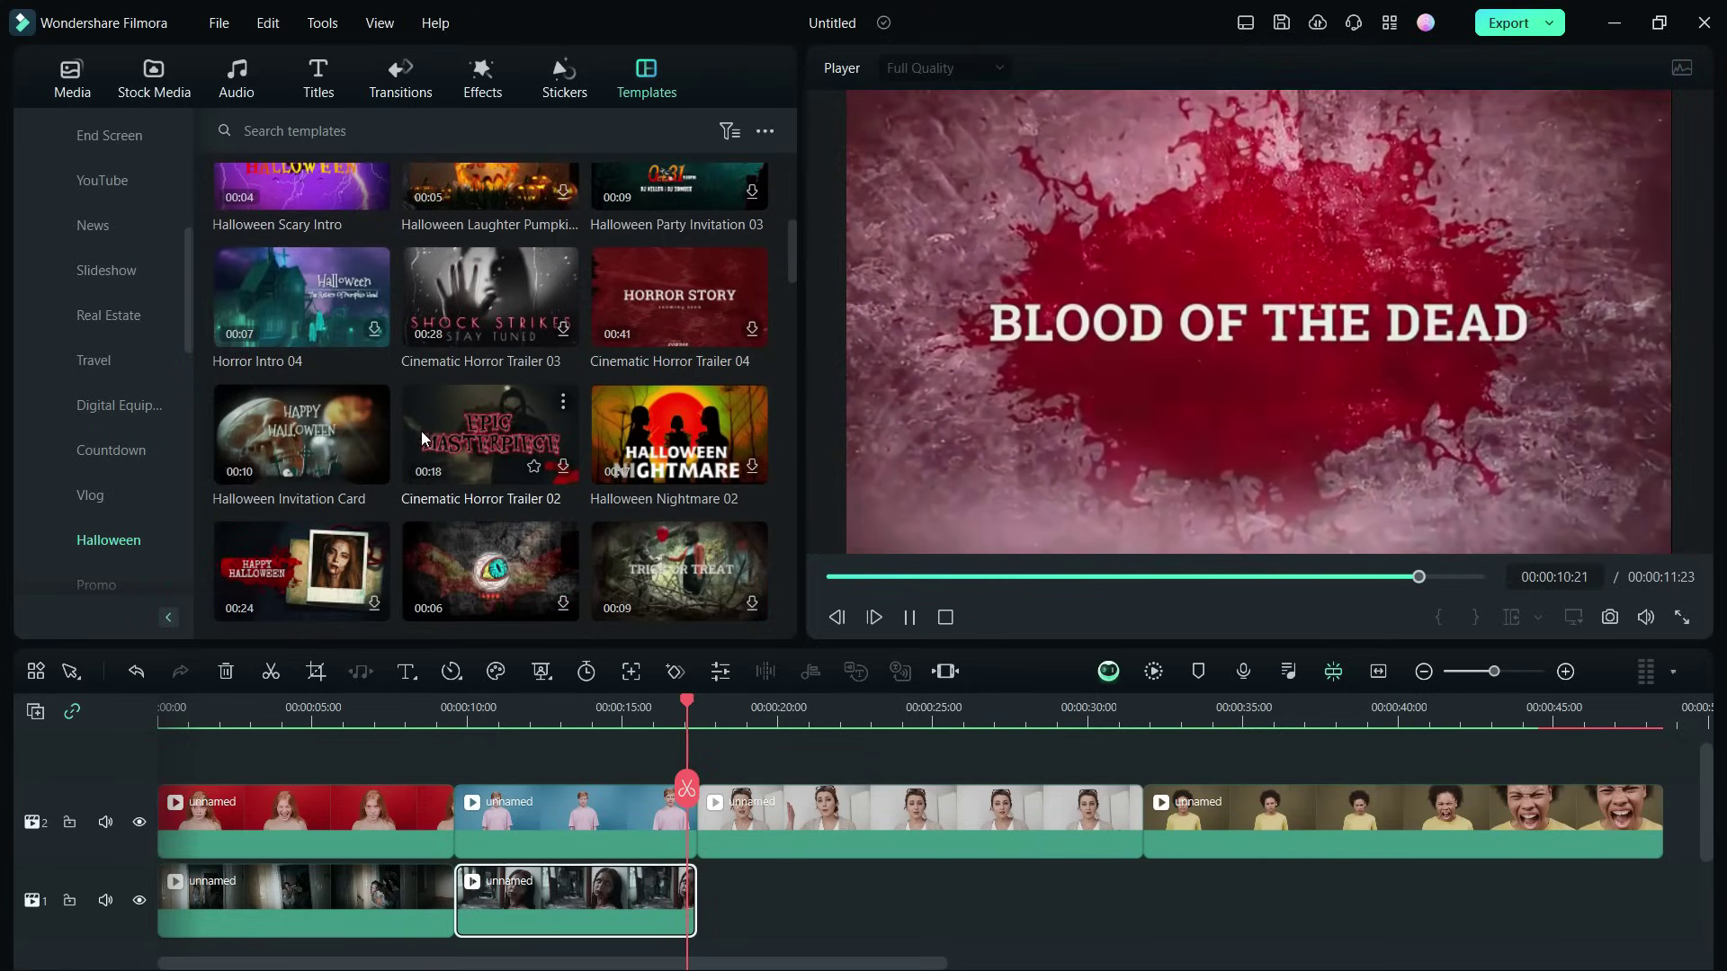
pyautogui.click(515, 263)
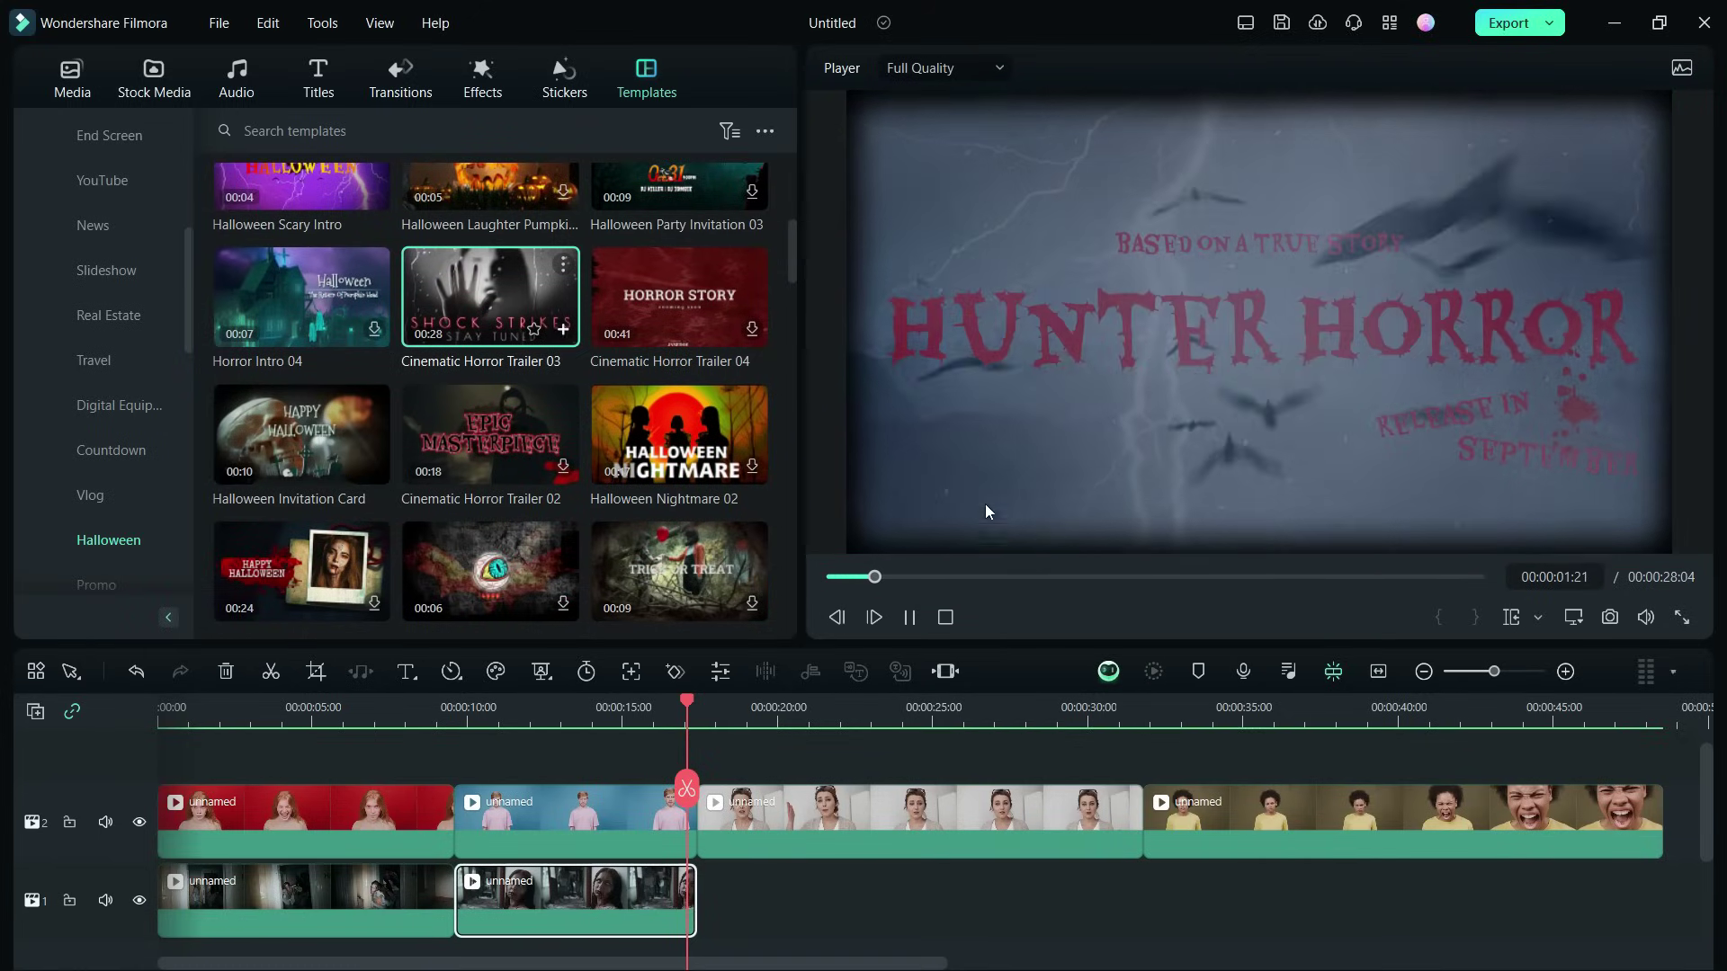
pyautogui.click(1150, 576)
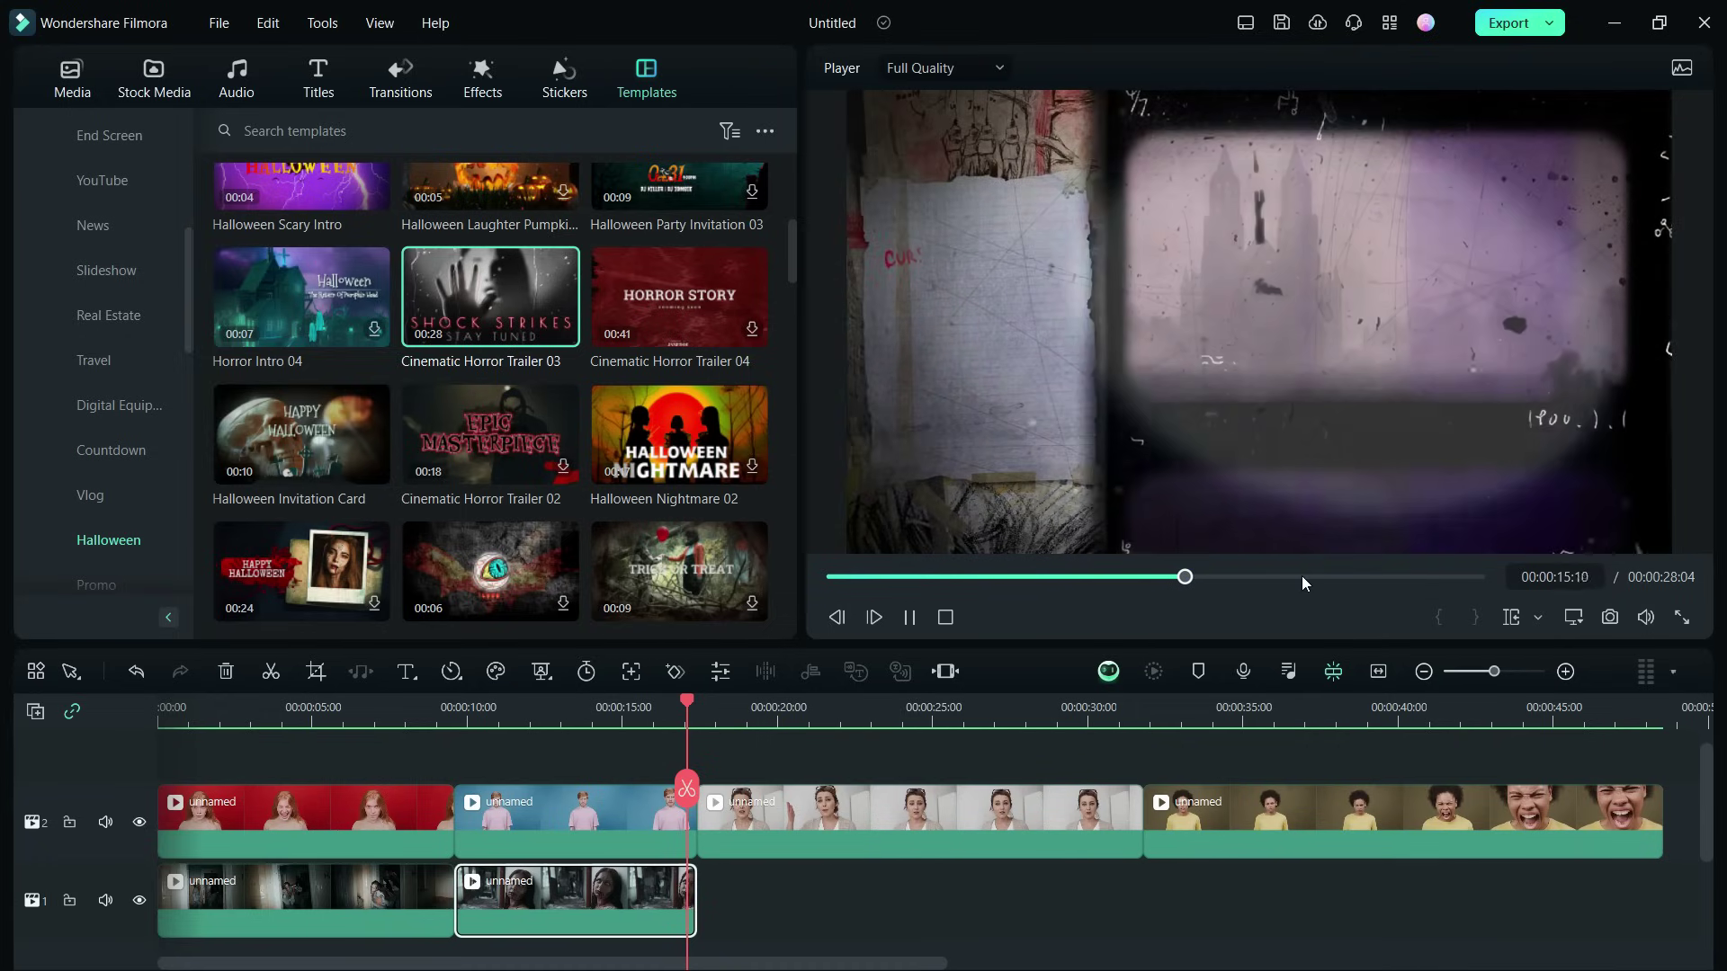
# Browse the AR Stickers effects and apply Arstickers Toad Face to the first portrait clip.
pyautogui.click(483, 77)
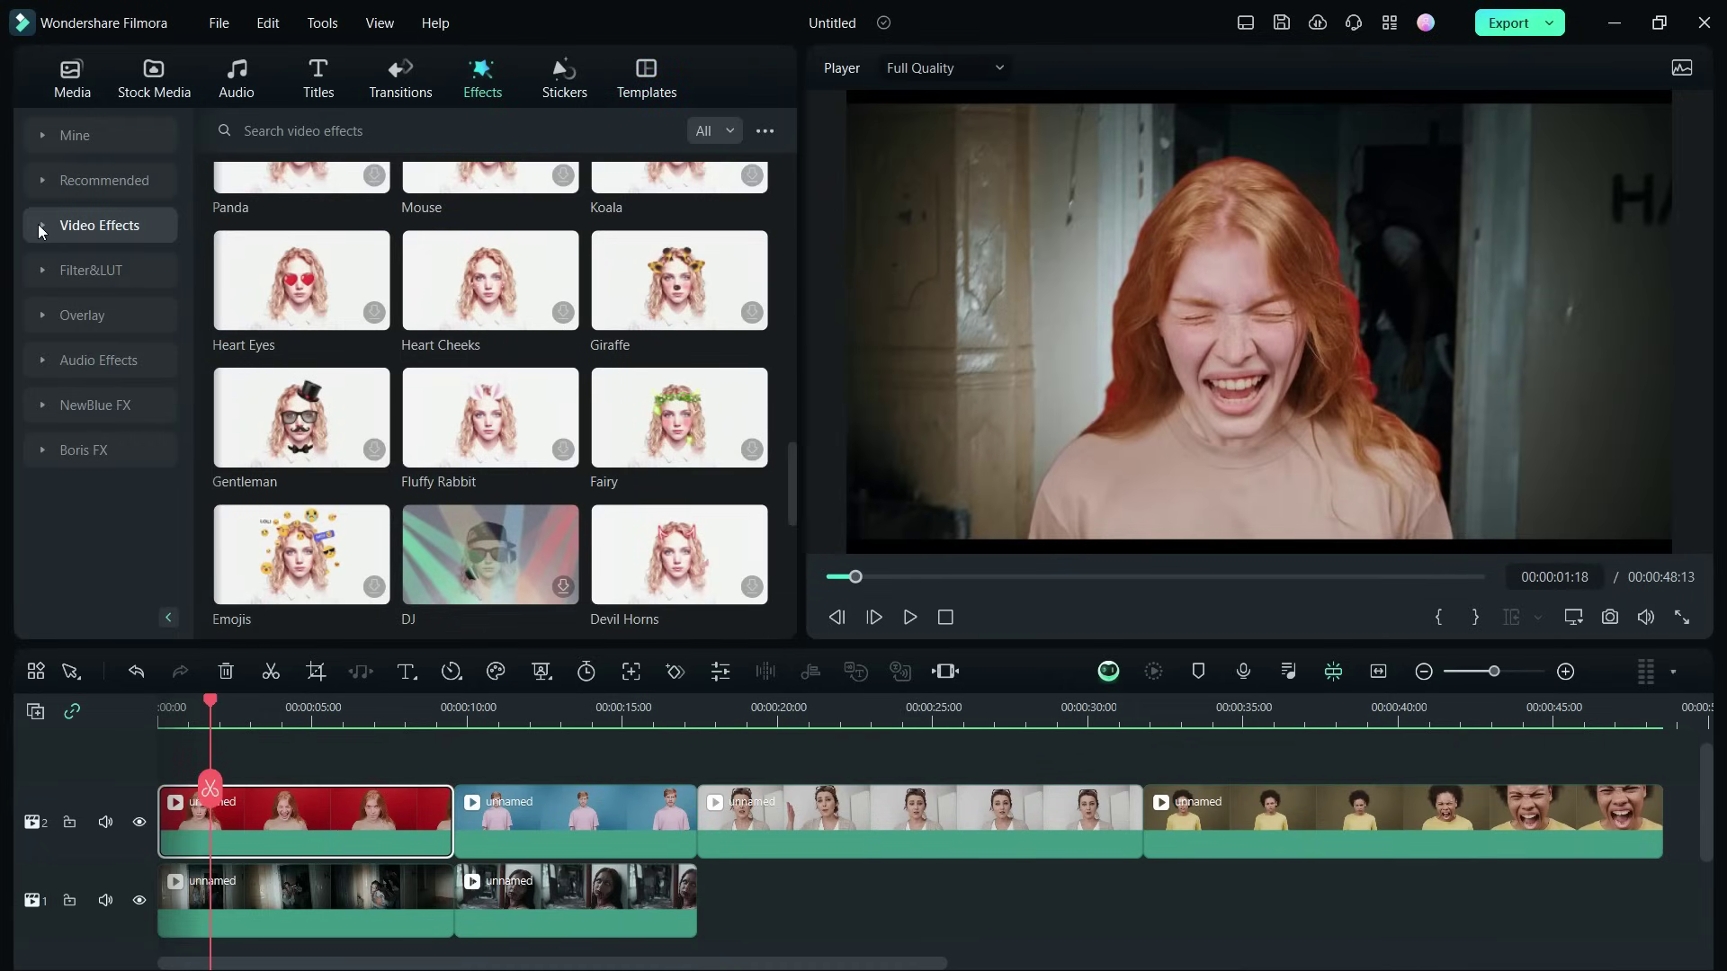
pyautogui.click(40, 229)
pyautogui.scroll(-3, 95, 405)
pyautogui.click(115, 494)
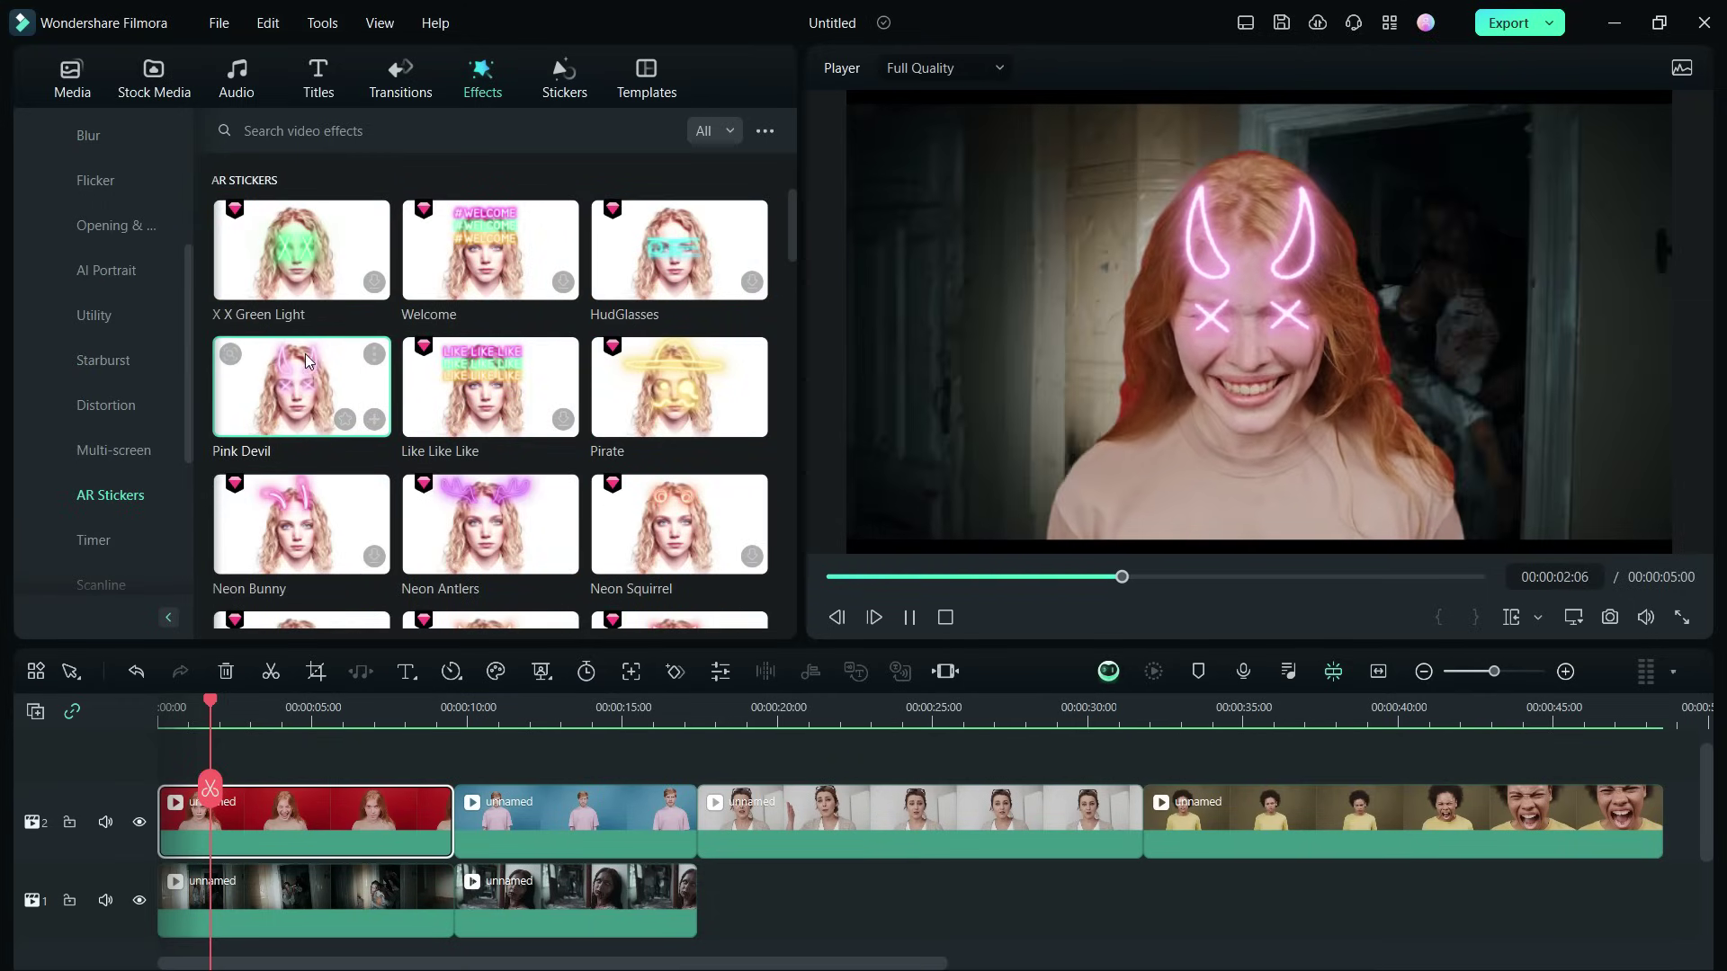
pyautogui.scroll(-2, 678, 493)
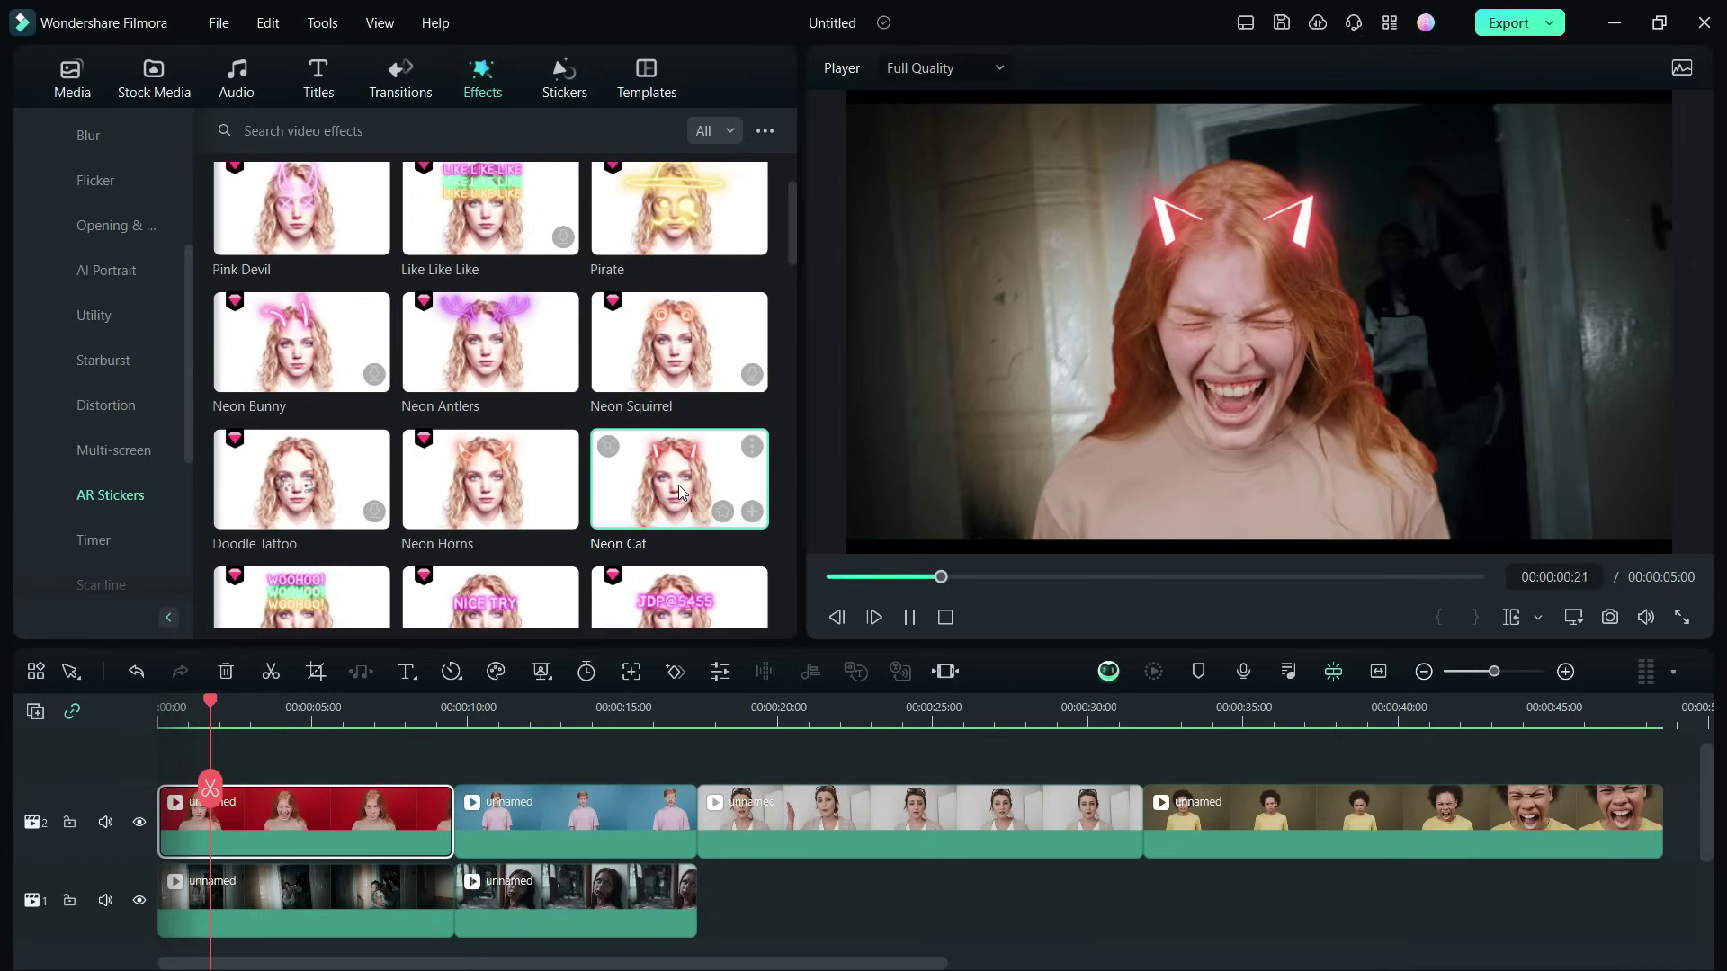
pyautogui.scroll(-2, 678, 492)
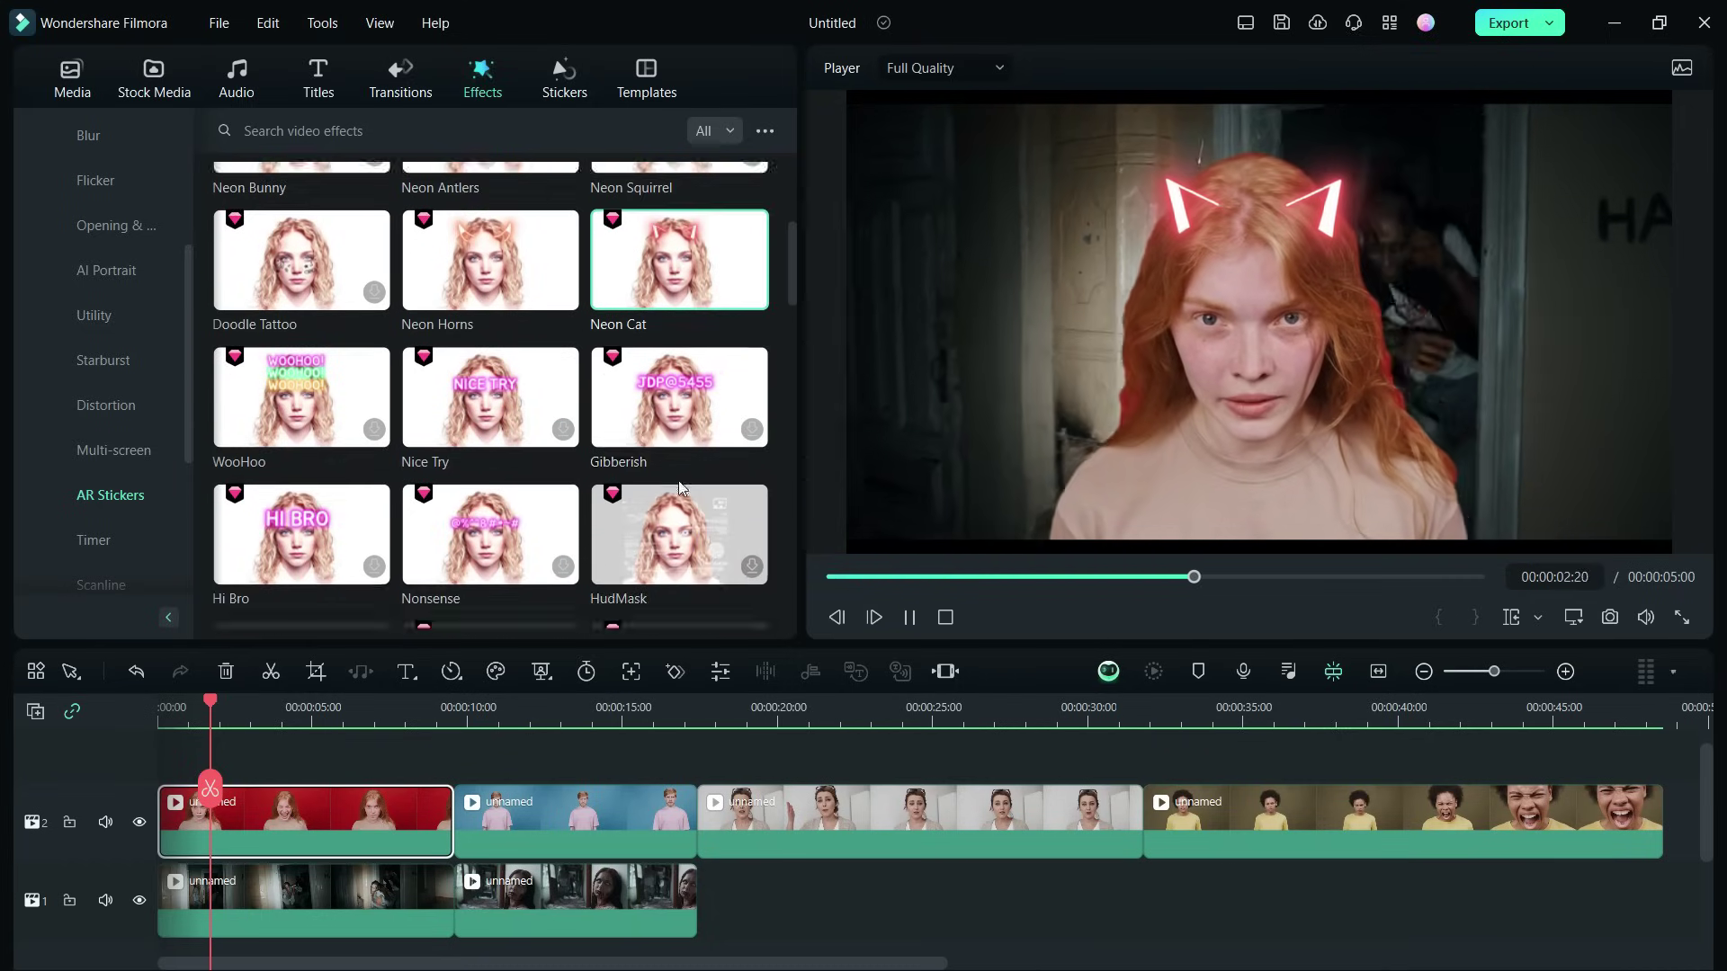
pyautogui.scroll(-1, 679, 489)
pyautogui.scroll(-2, 648, 488)
pyautogui.scroll(-4, 565, 488)
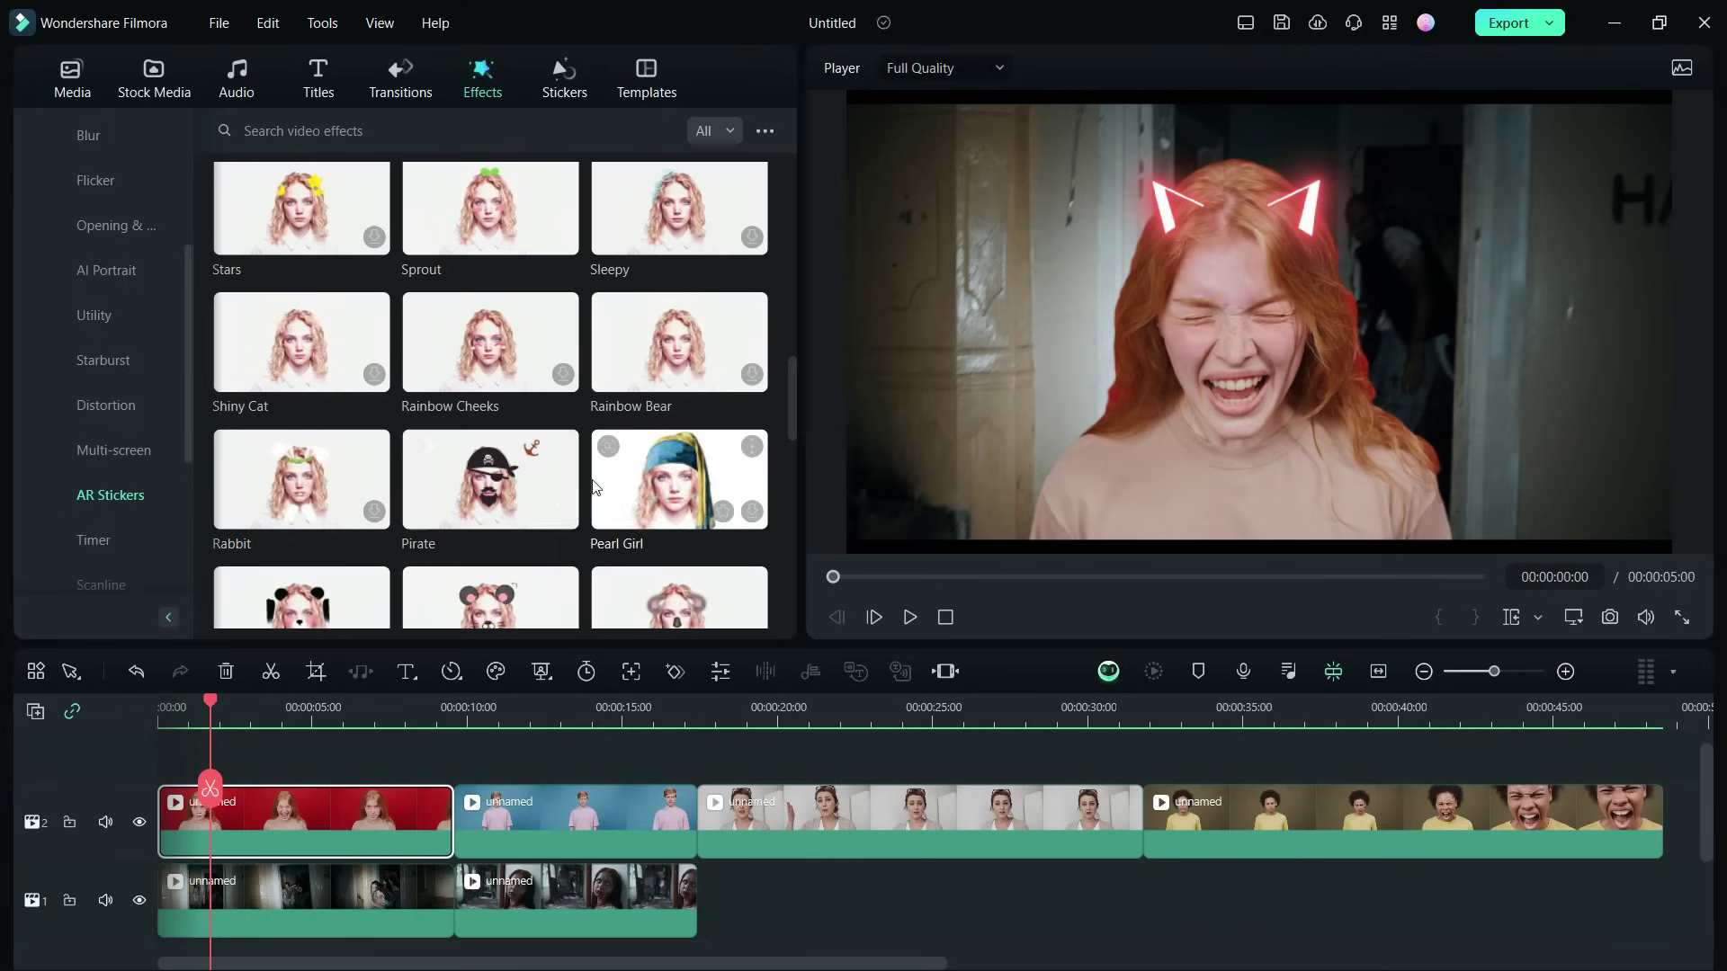
pyautogui.moveTo(490, 480)
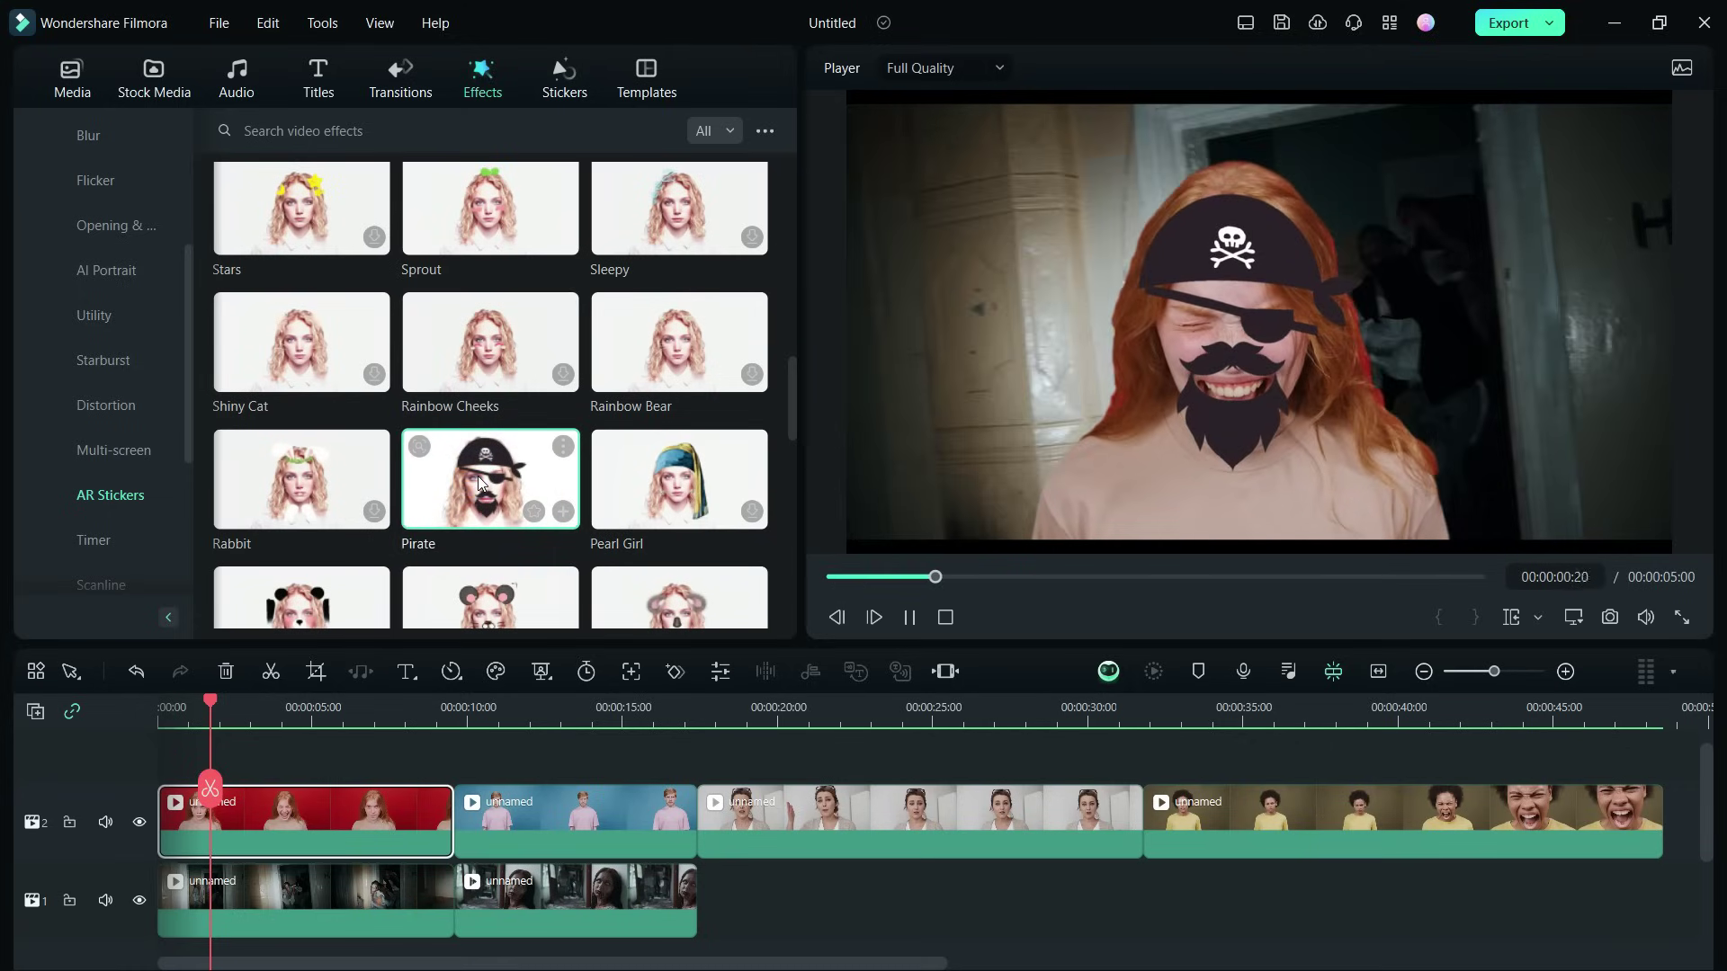
pyautogui.scroll(-1, 669, 465)
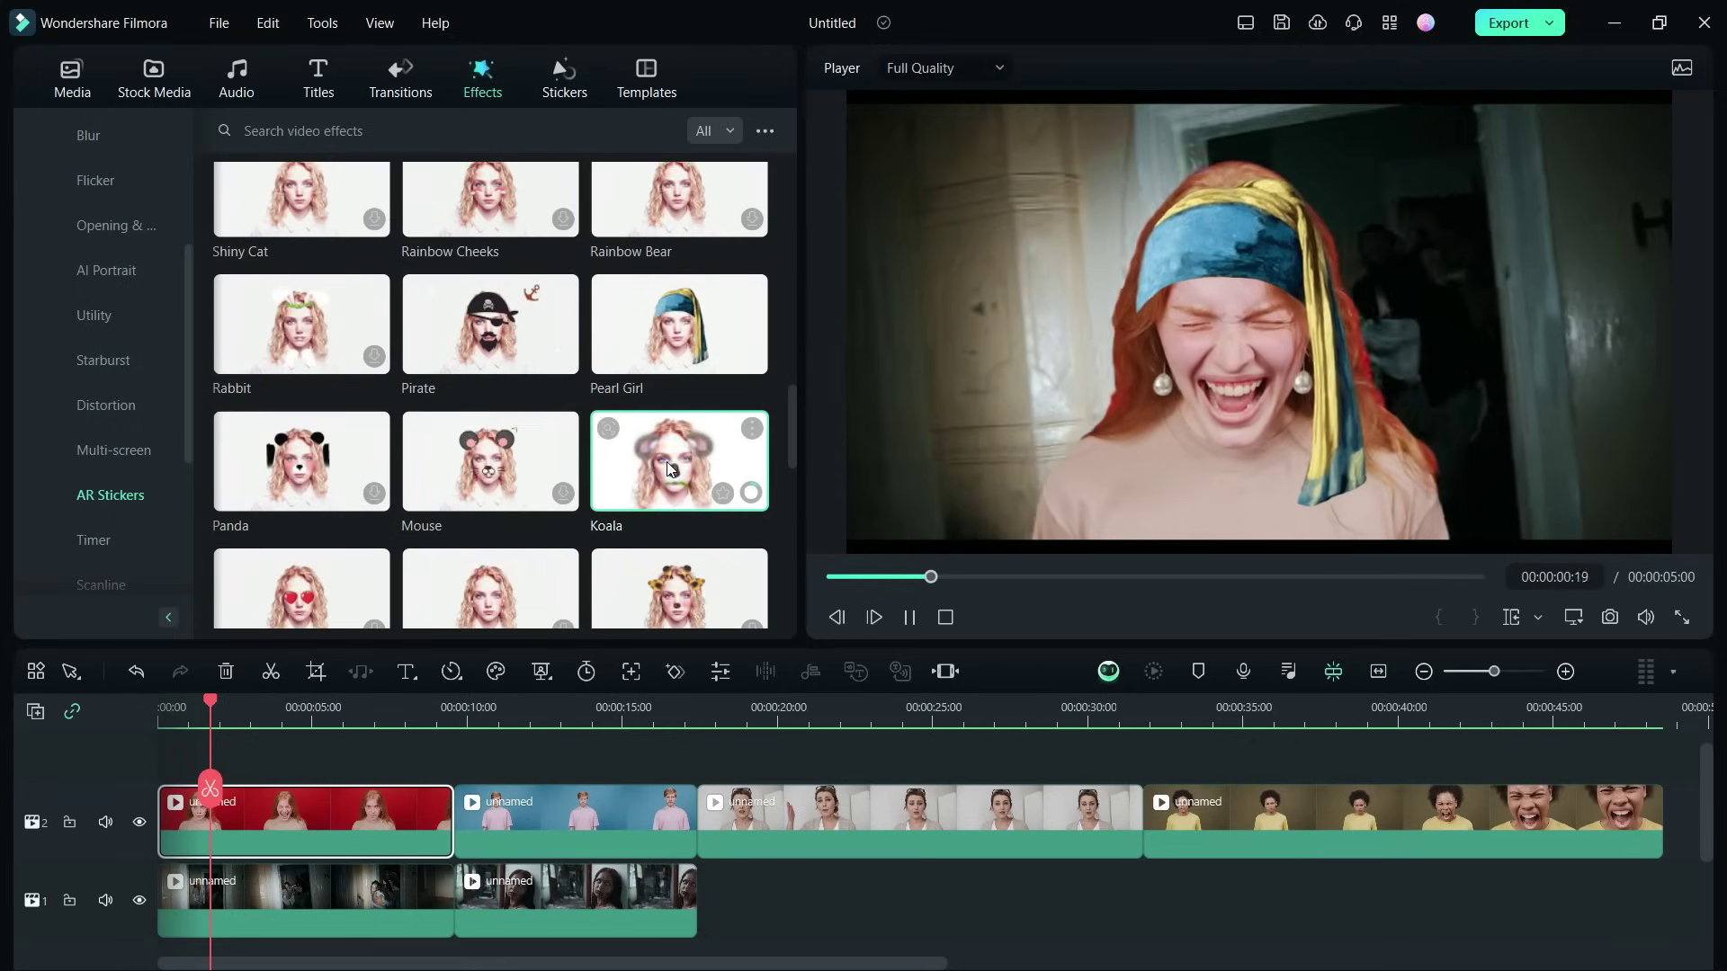
pyautogui.scroll(-1, 671, 469)
pyautogui.scroll(-3, 674, 339)
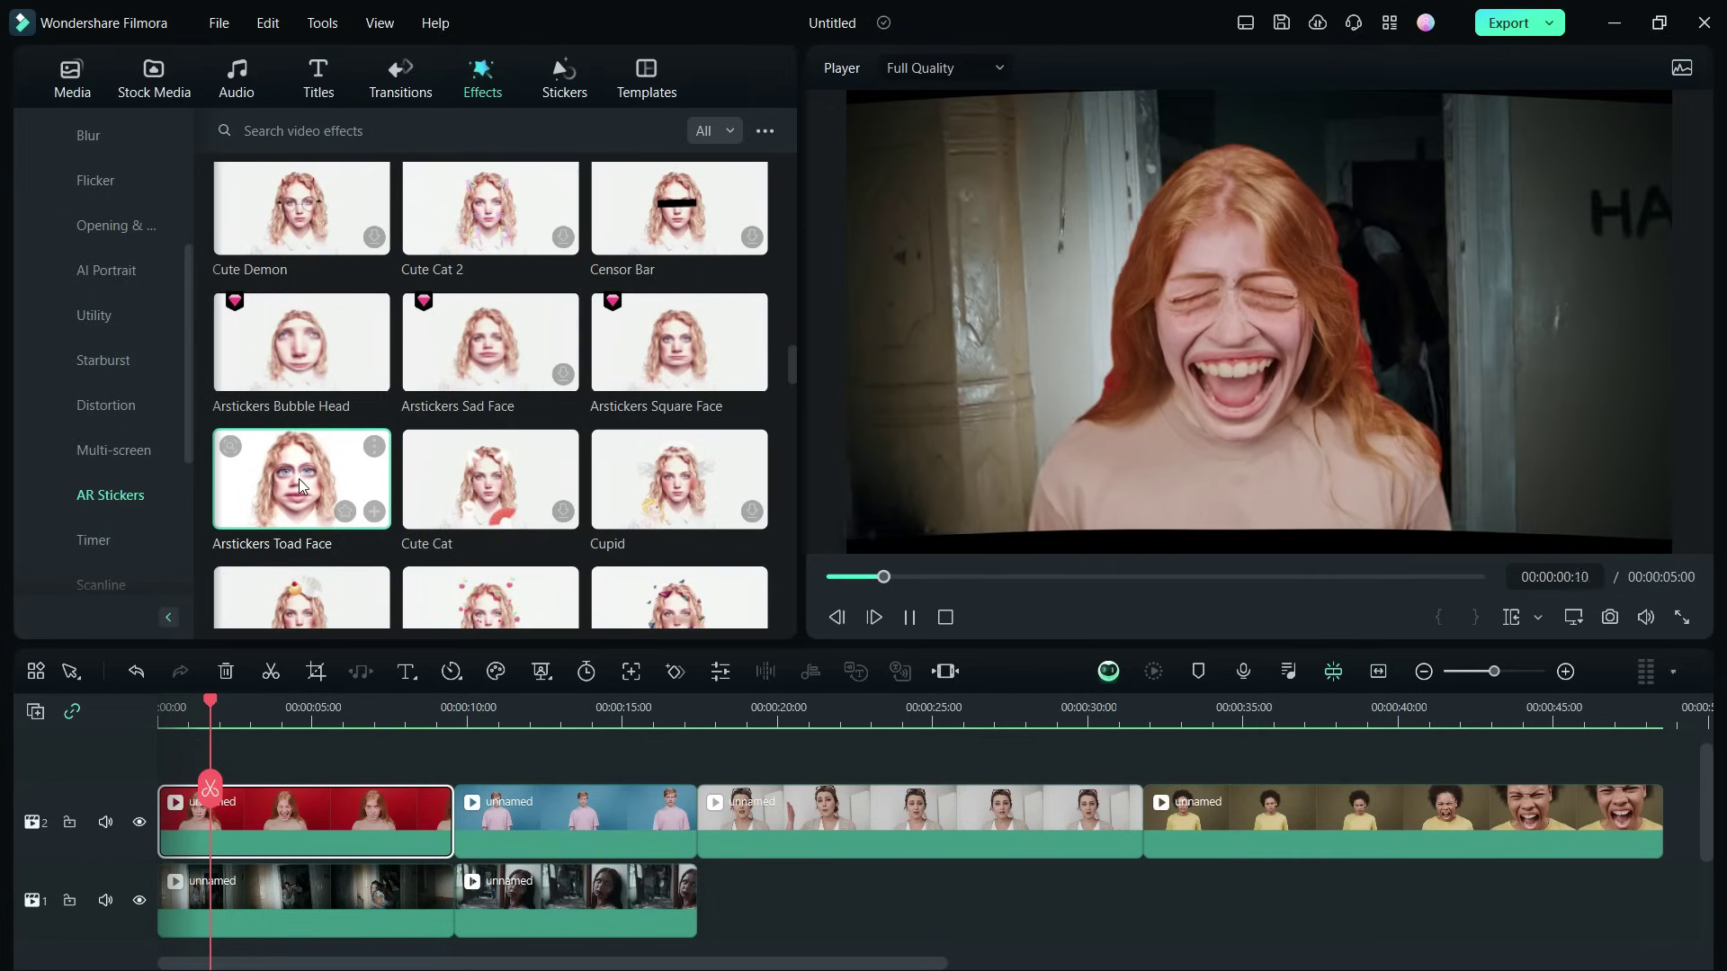
pyautogui.scroll(-5, 310, 418)
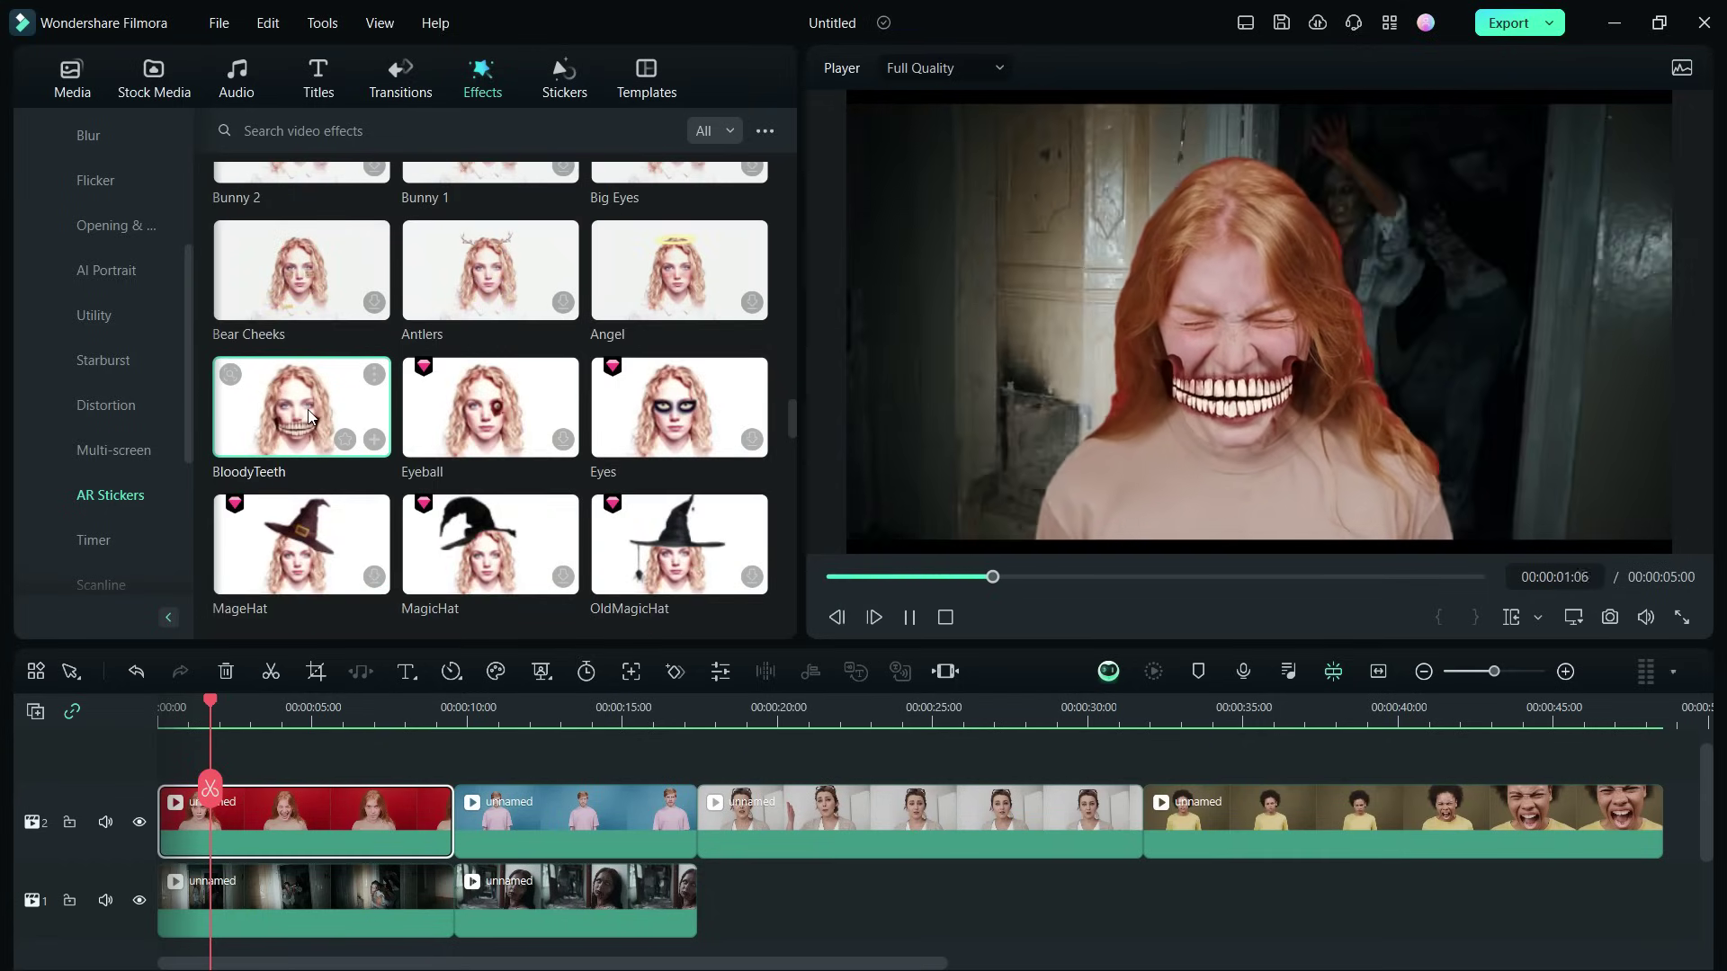
pyautogui.scroll(-2, 683, 412)
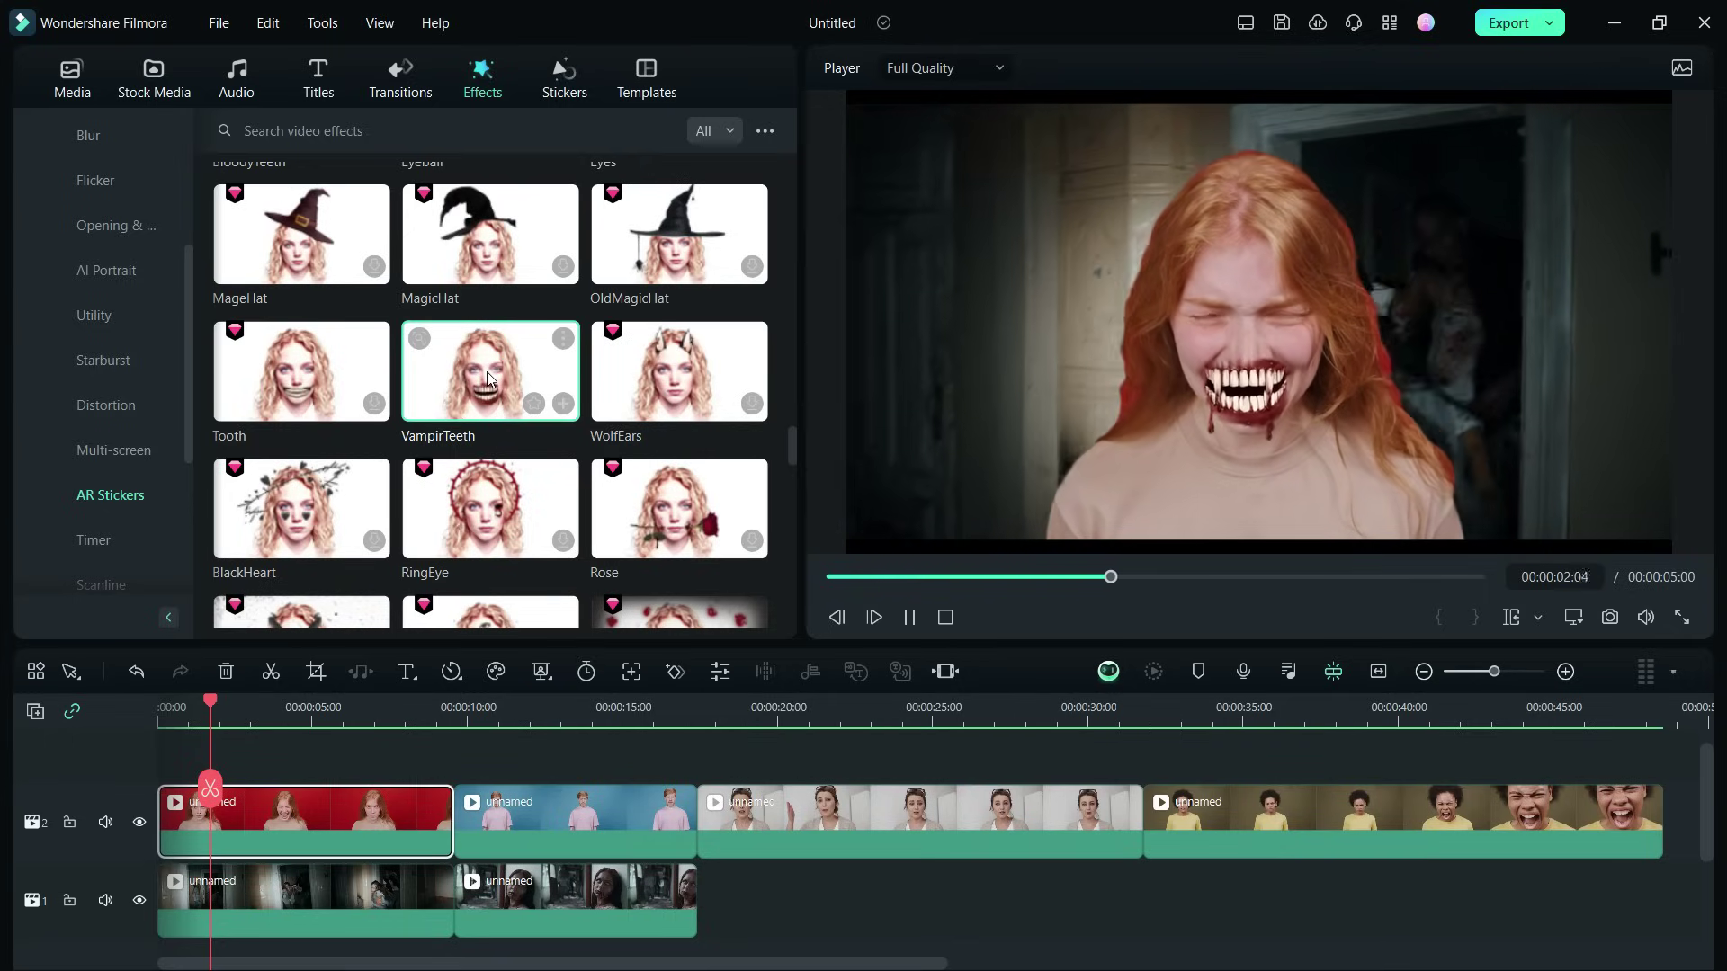
pyautogui.moveTo(302, 406)
pyautogui.mouseDown()
pyautogui.moveTo(268, 746)
pyautogui.moveTo(218, 826)
pyautogui.mouseUp()
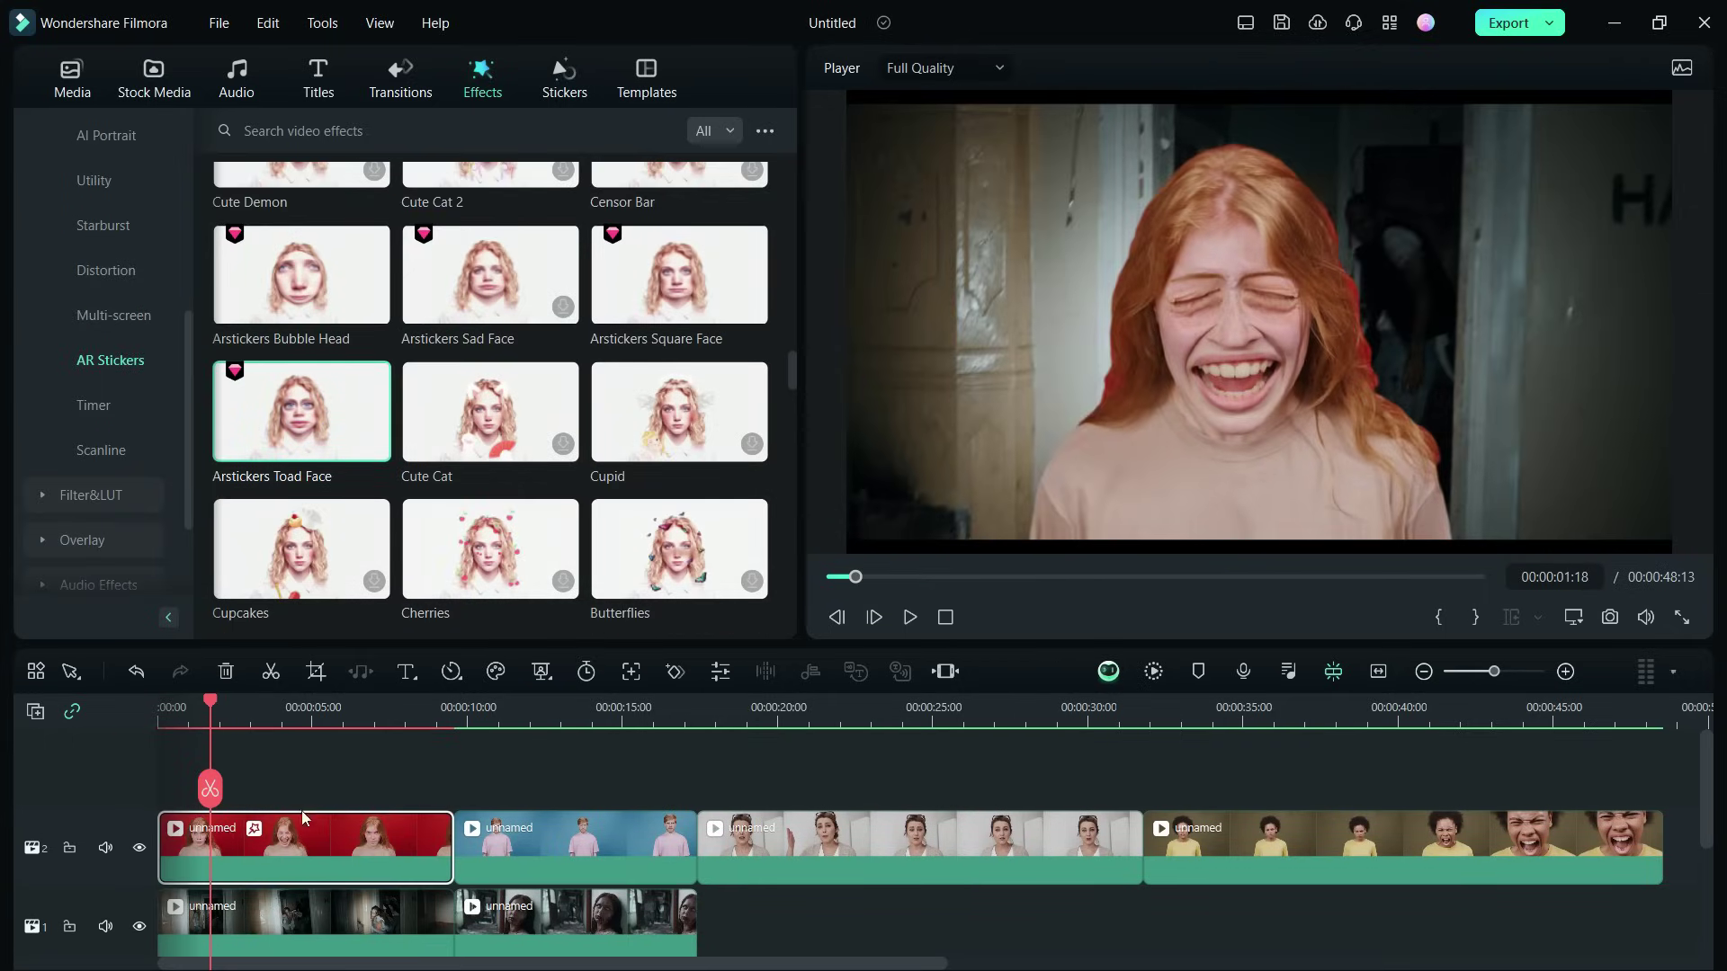
pyautogui.scroll(-3, 93, 414)
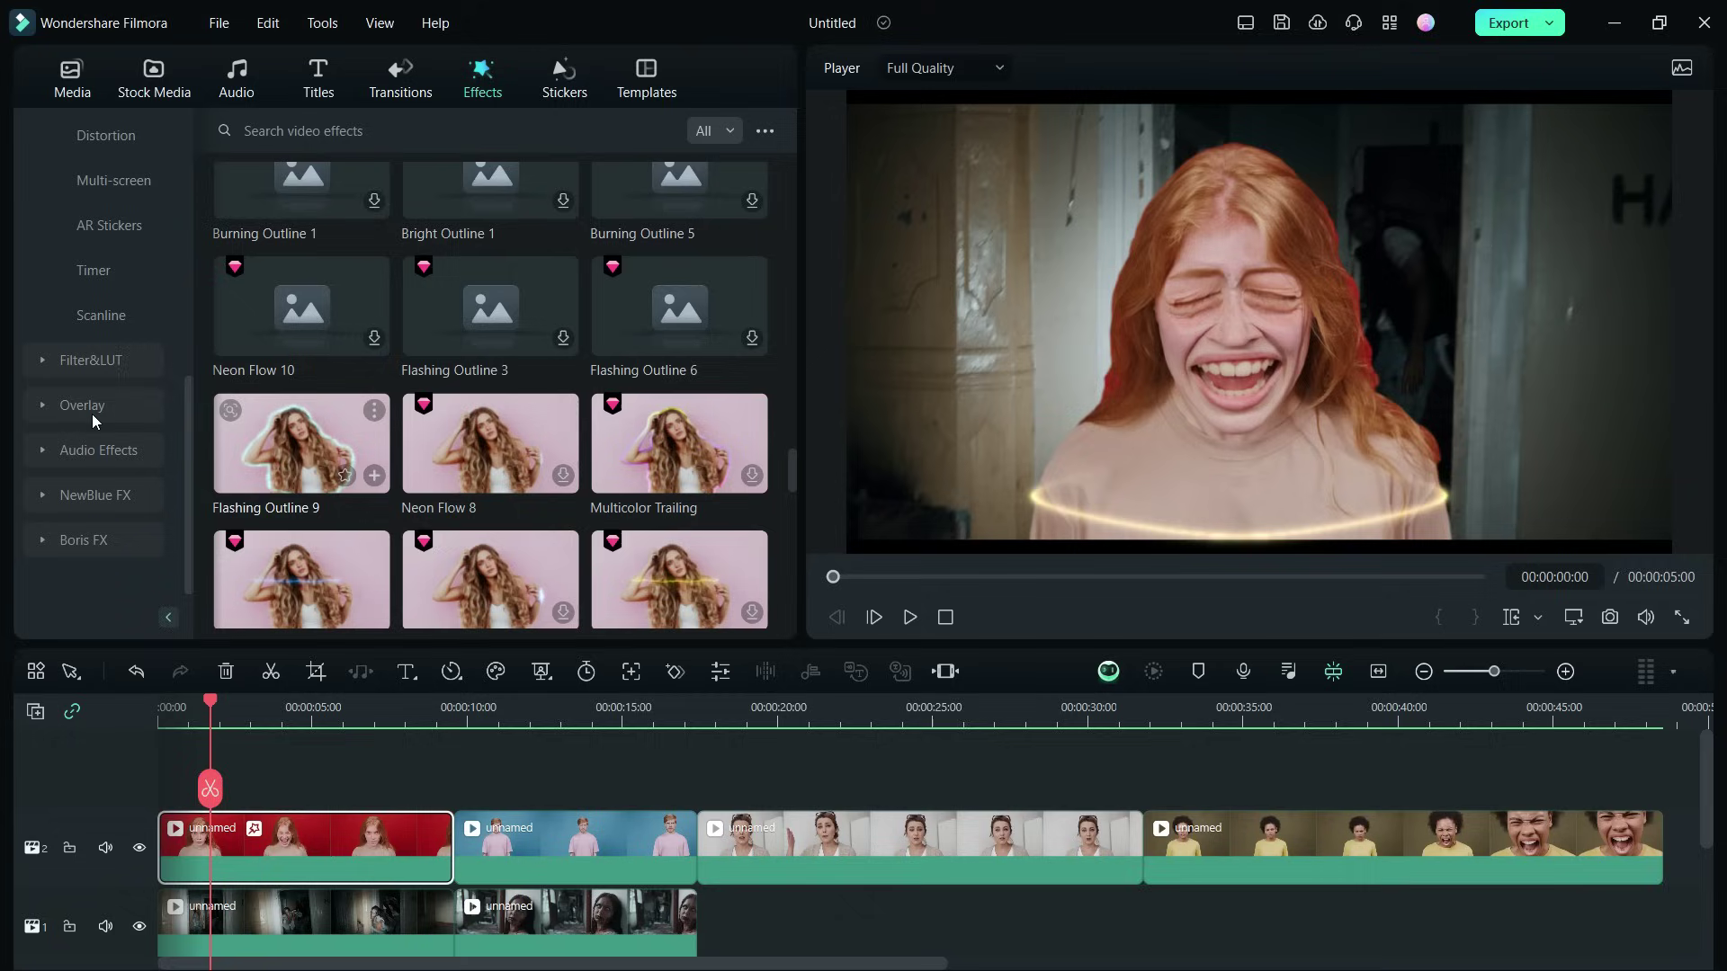
# Preview the Halloween overlays and apply the cracked blood-drip film overlay to the first portrait clip.
pyautogui.click(44, 405)
pyautogui.scroll(-2, 43, 406)
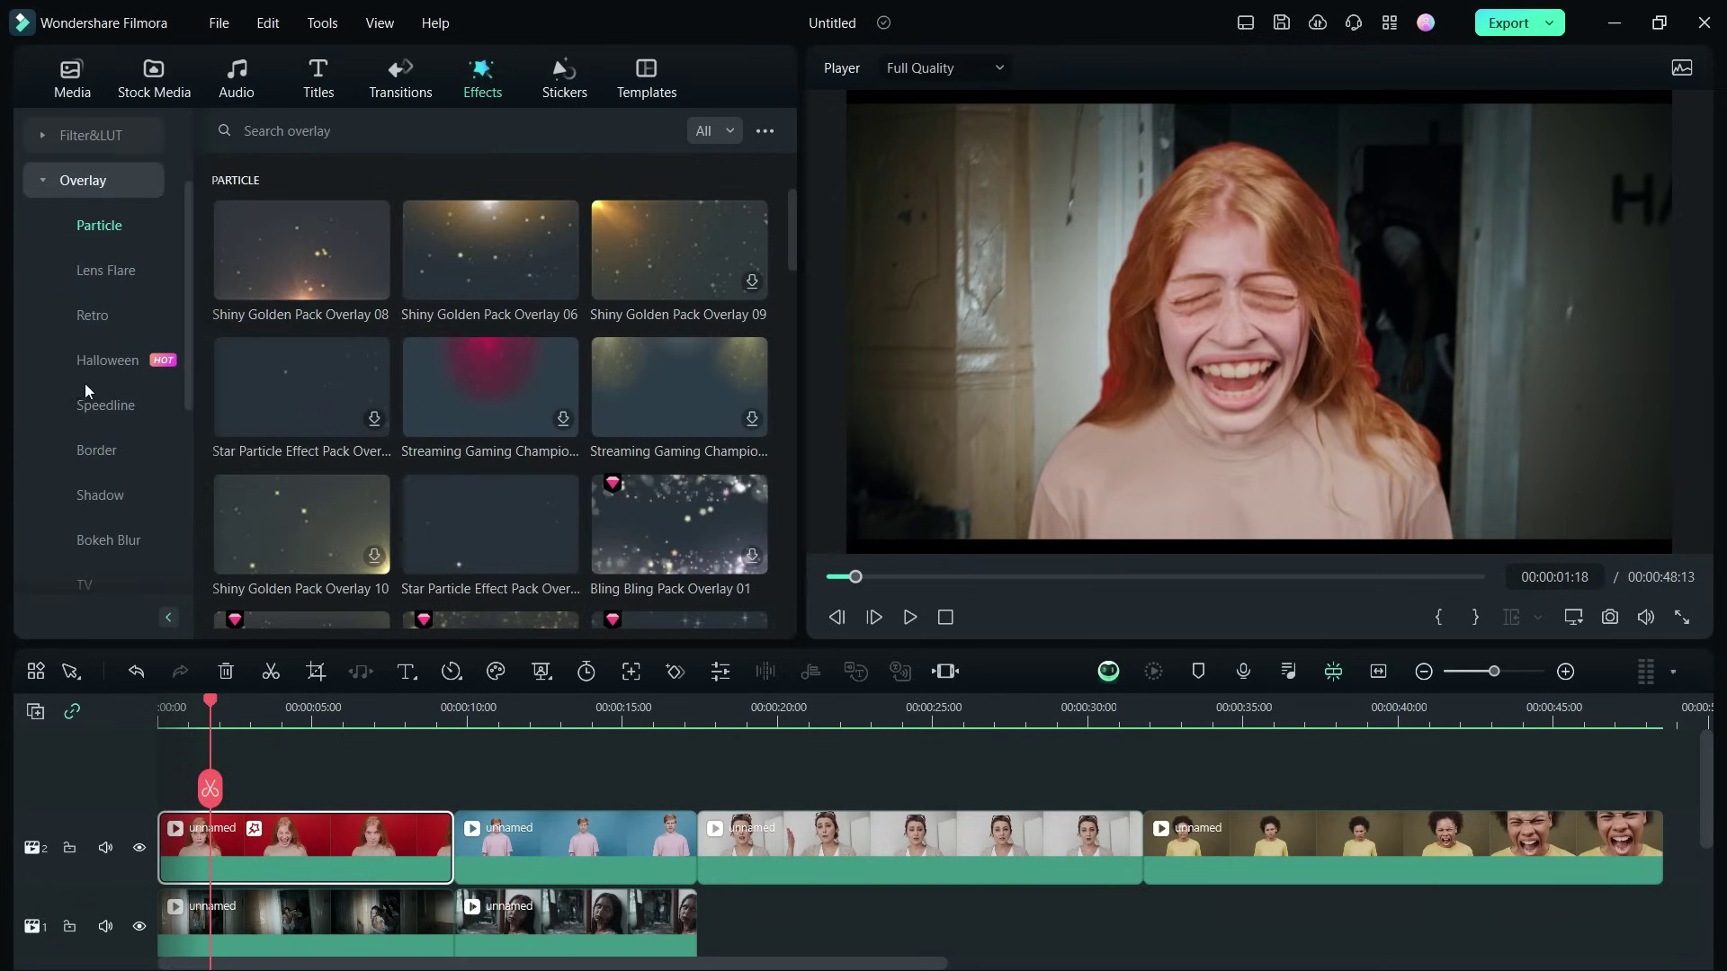
pyautogui.click(108, 363)
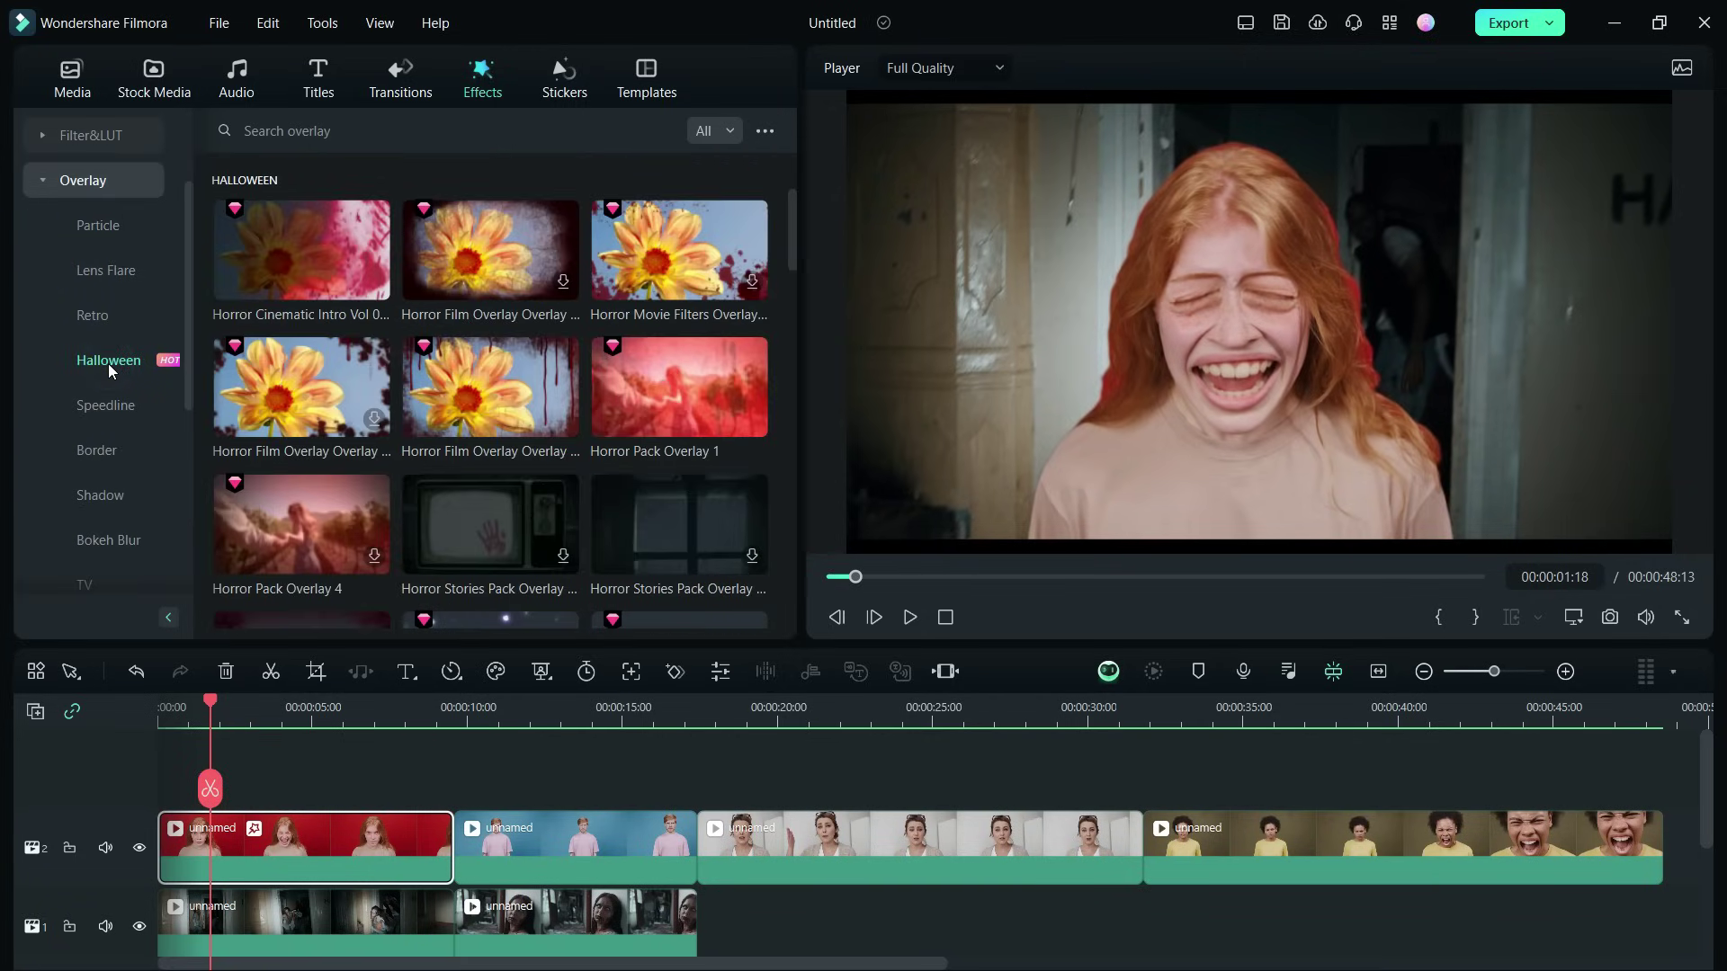
pyautogui.click(293, 257)
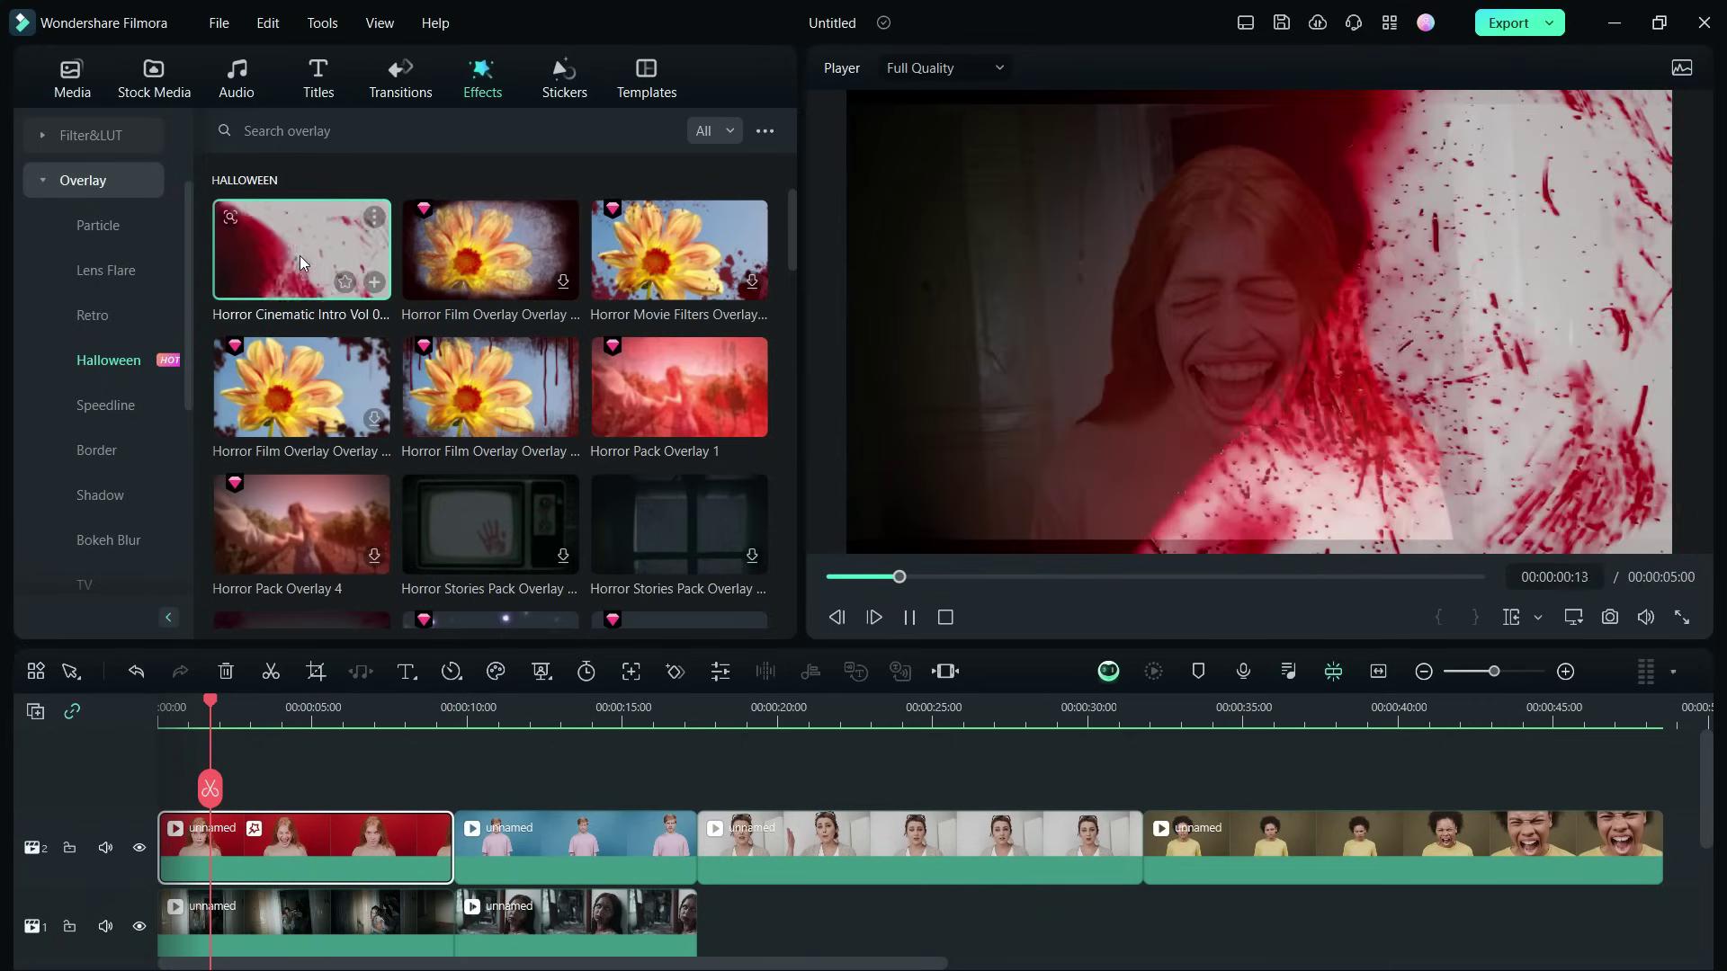
pyautogui.click(490, 247)
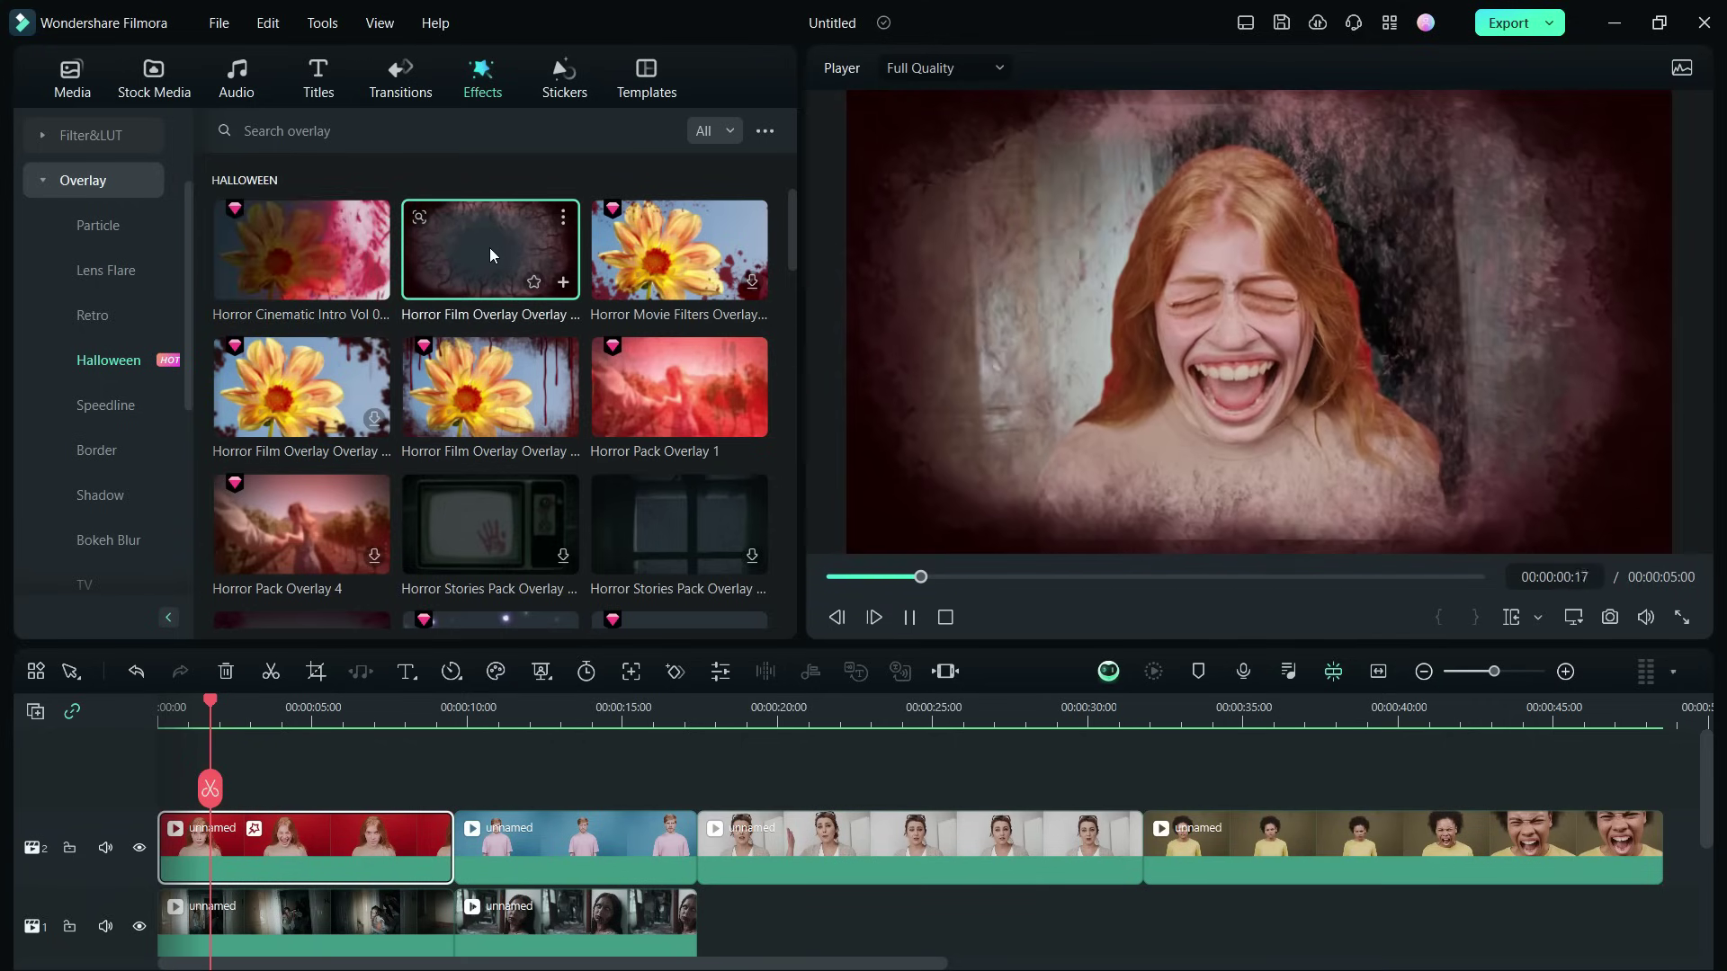
pyautogui.click(691, 250)
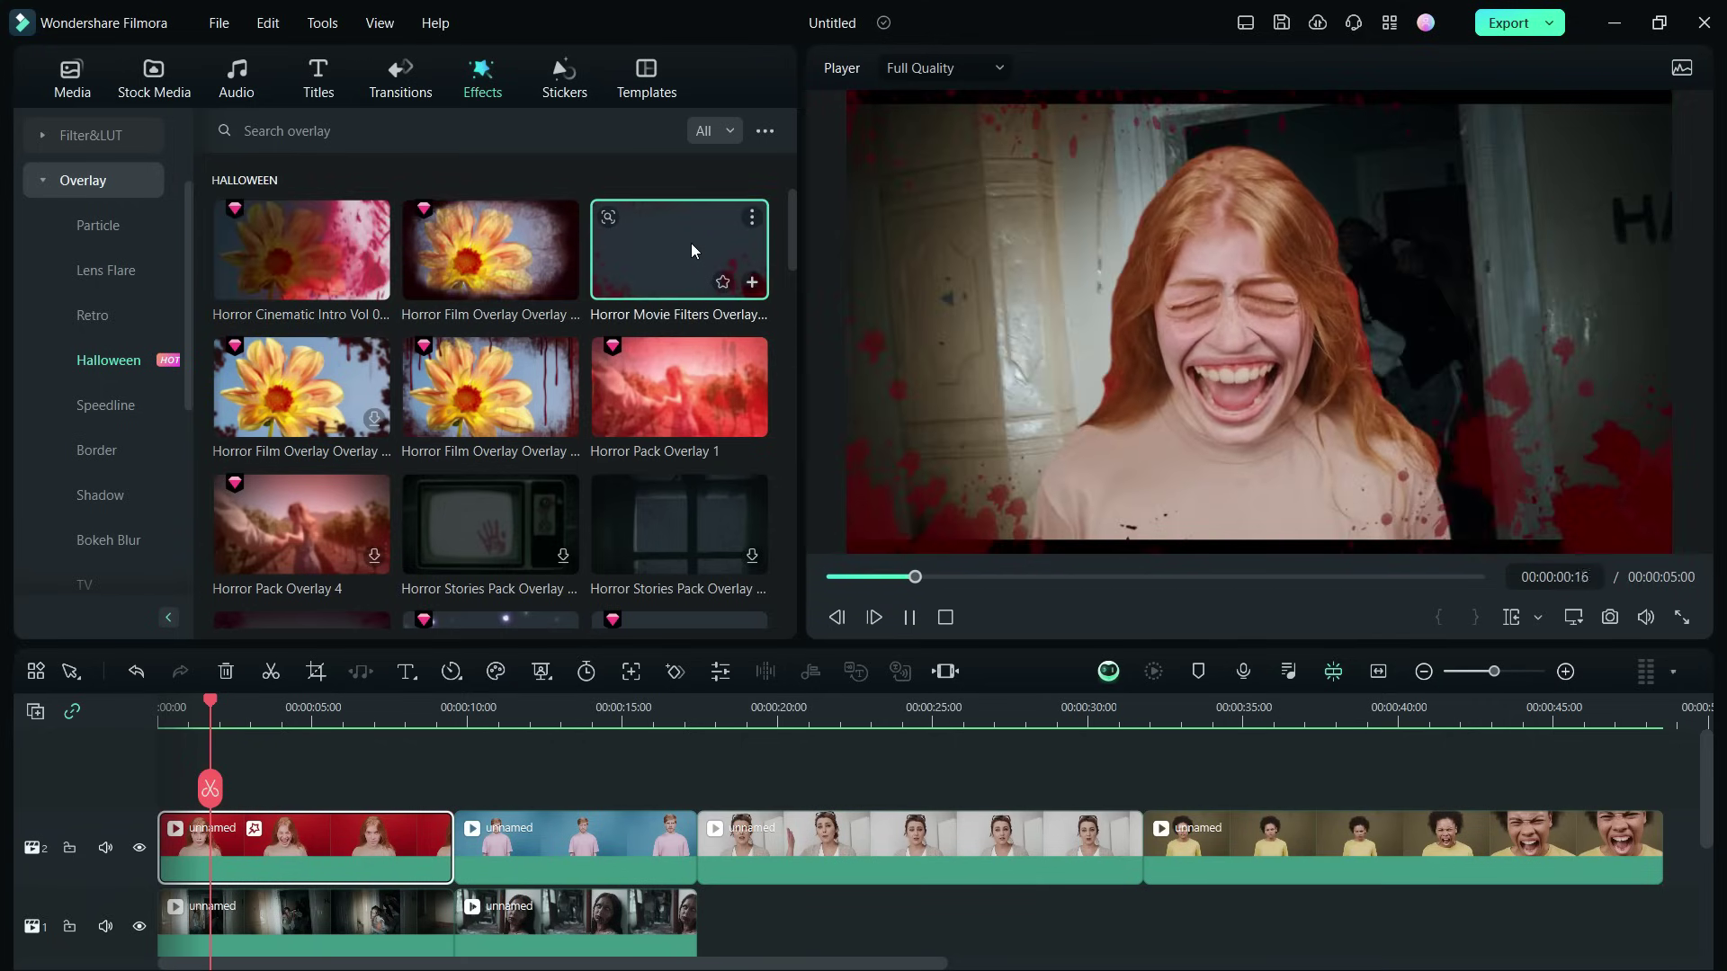
pyautogui.click(485, 370)
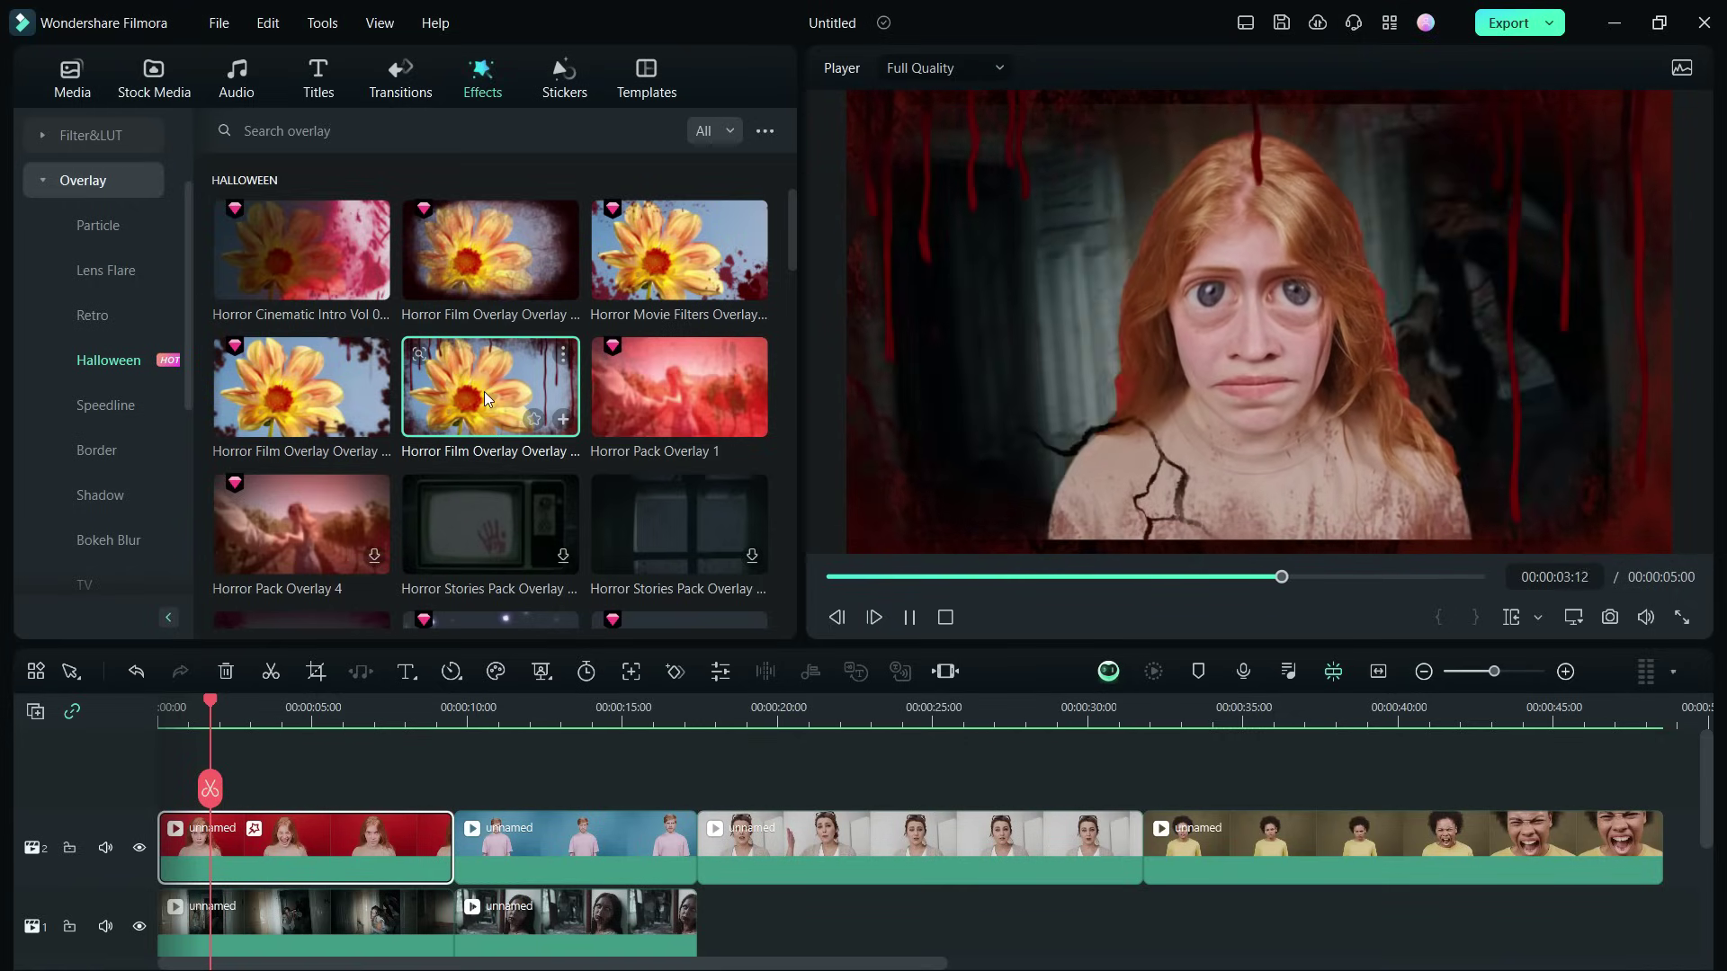
pyautogui.moveTo(484, 392); pyautogui.dragTo(224, 836)
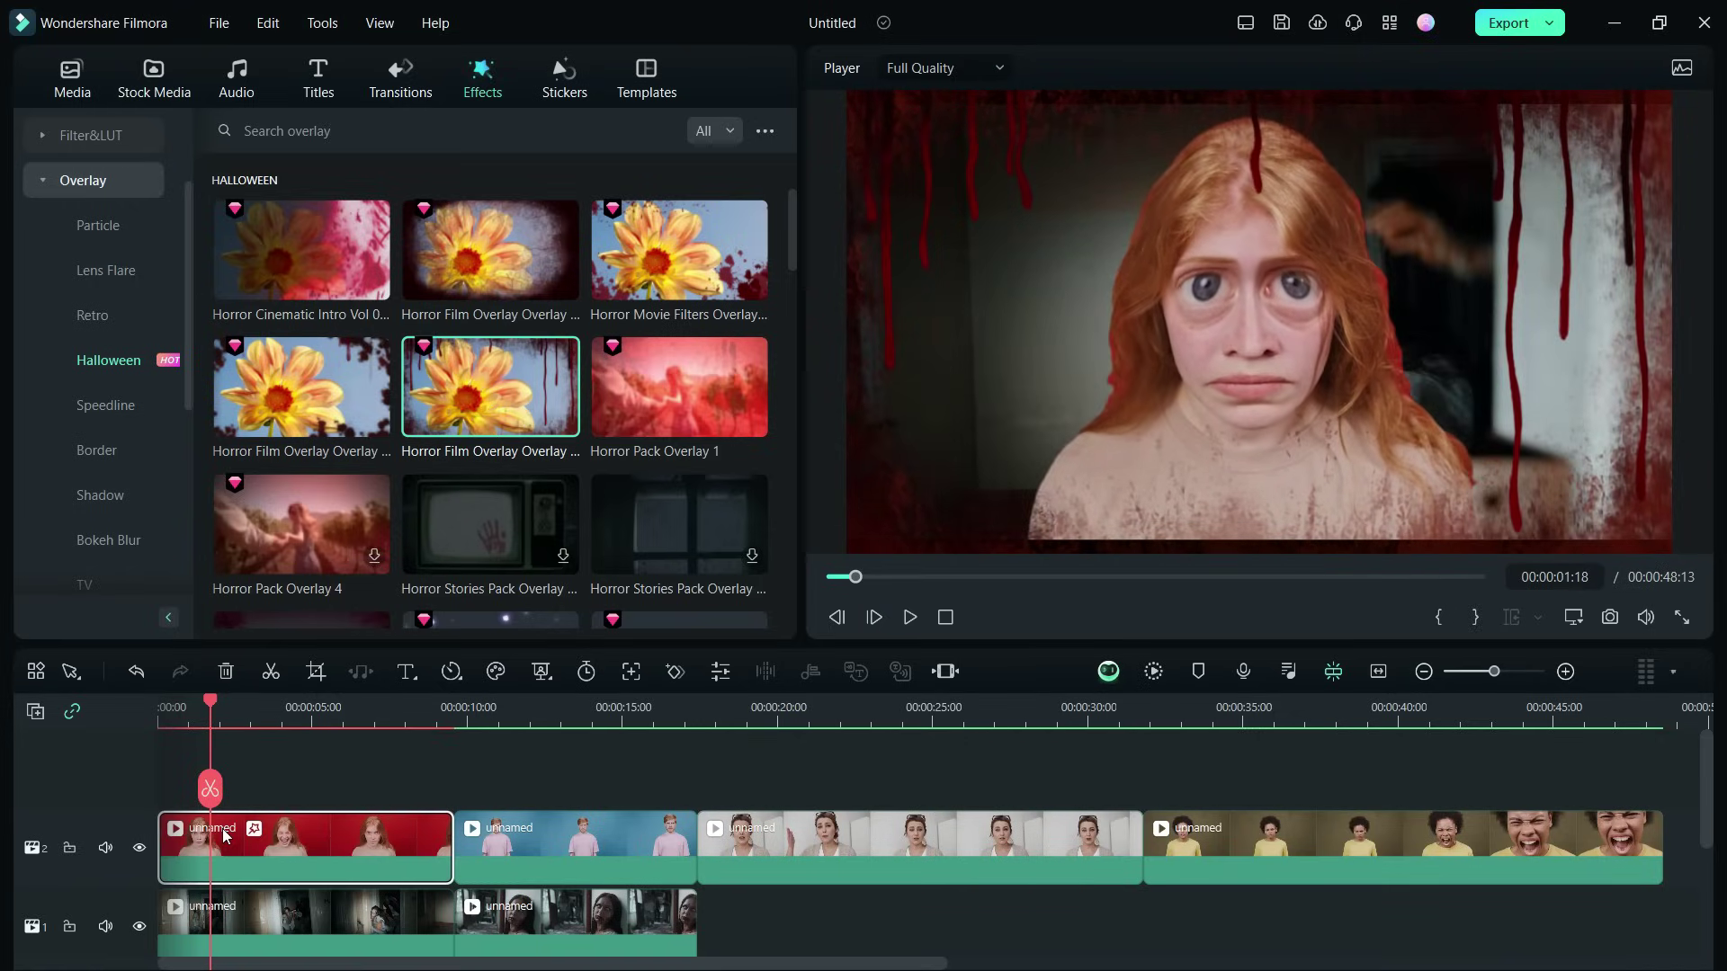
# Preview a Halloween pumpkin sticker in the sticker library and play the project to check.
pyautogui.click(564, 81)
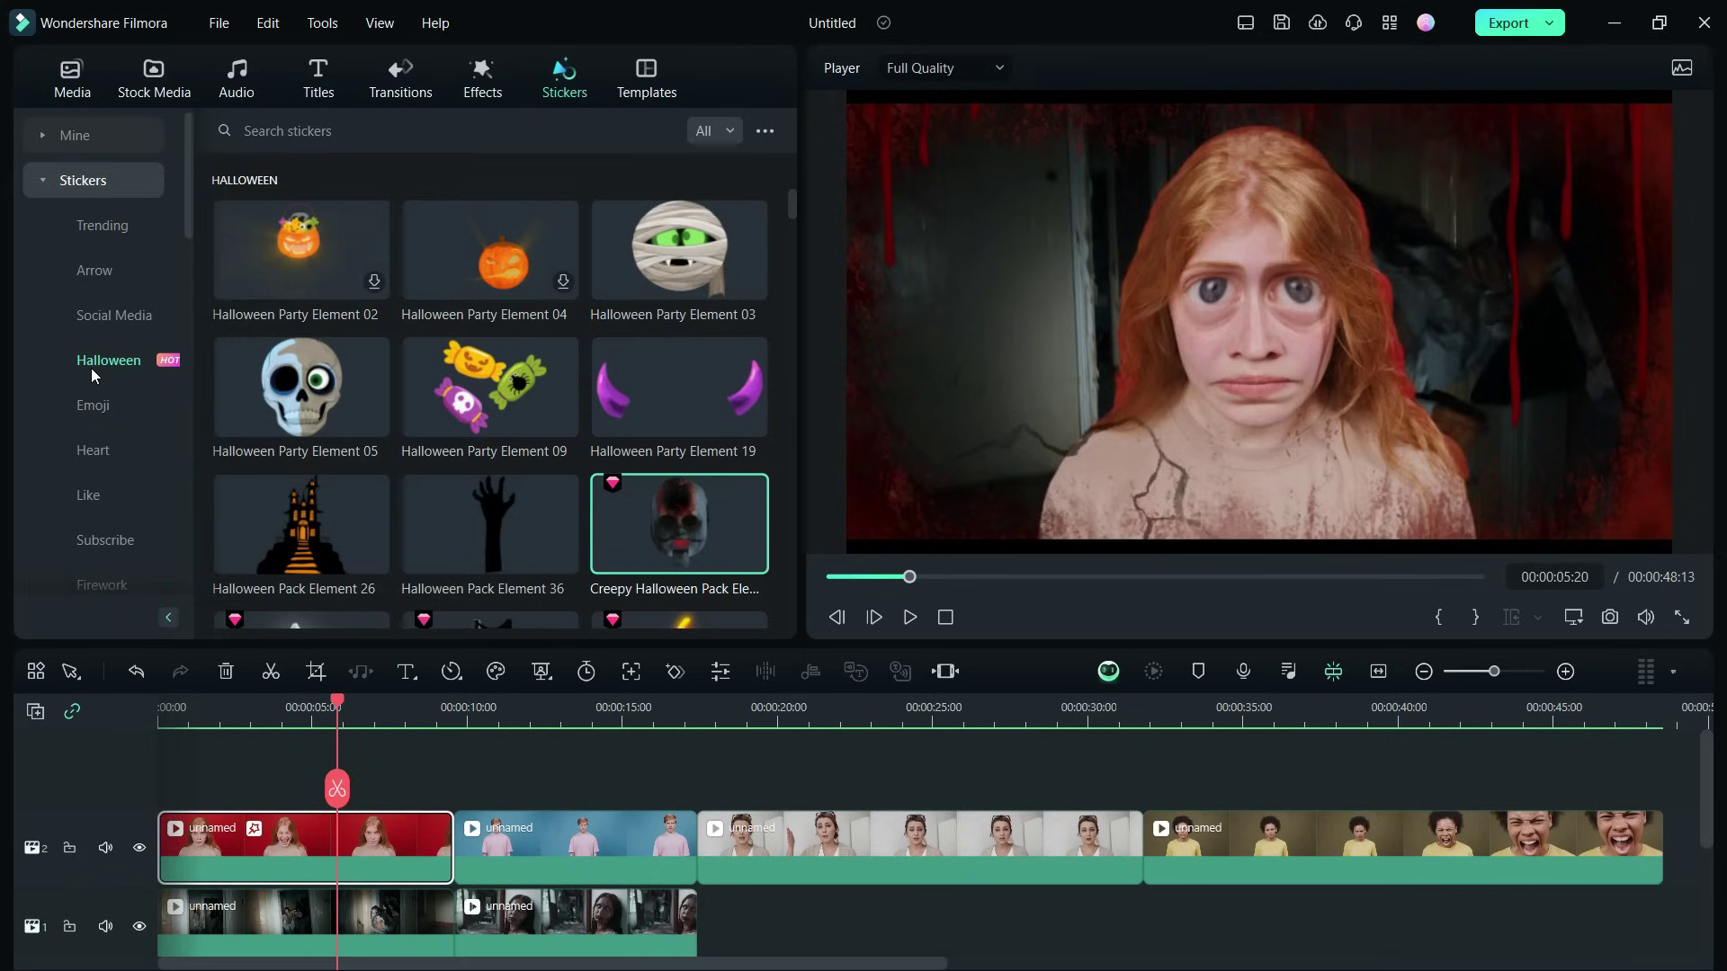
pyautogui.moveTo(300, 388)
pyautogui.click(492, 249)
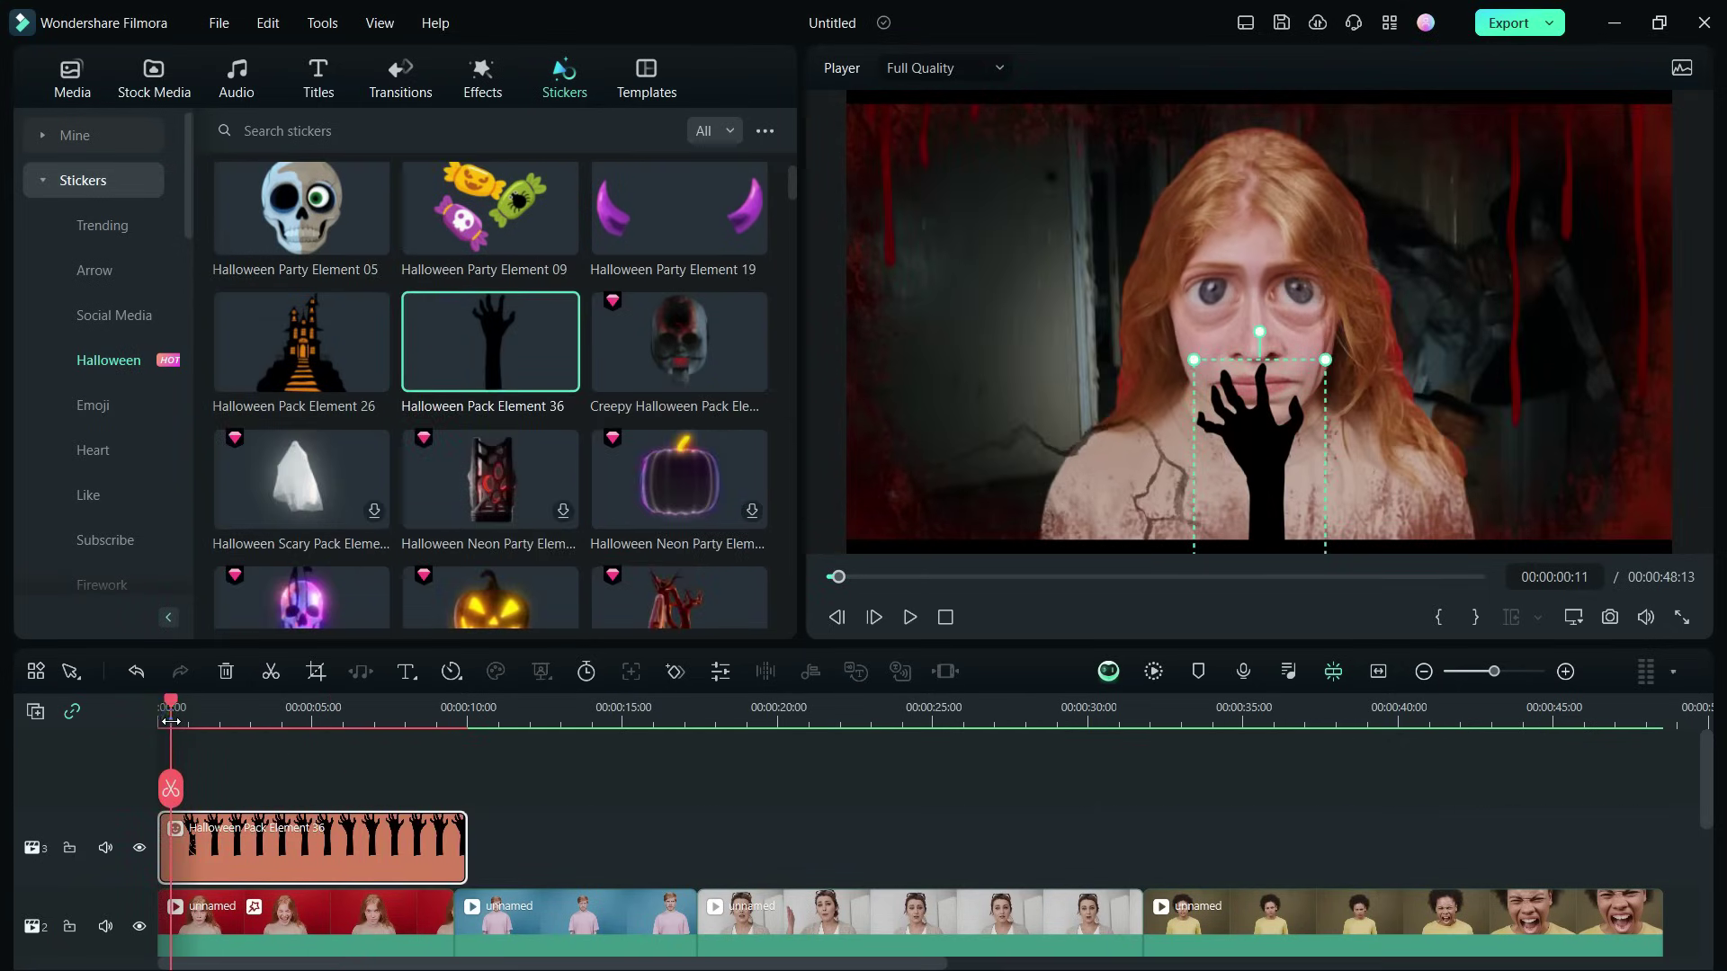
pyautogui.click(910, 618)
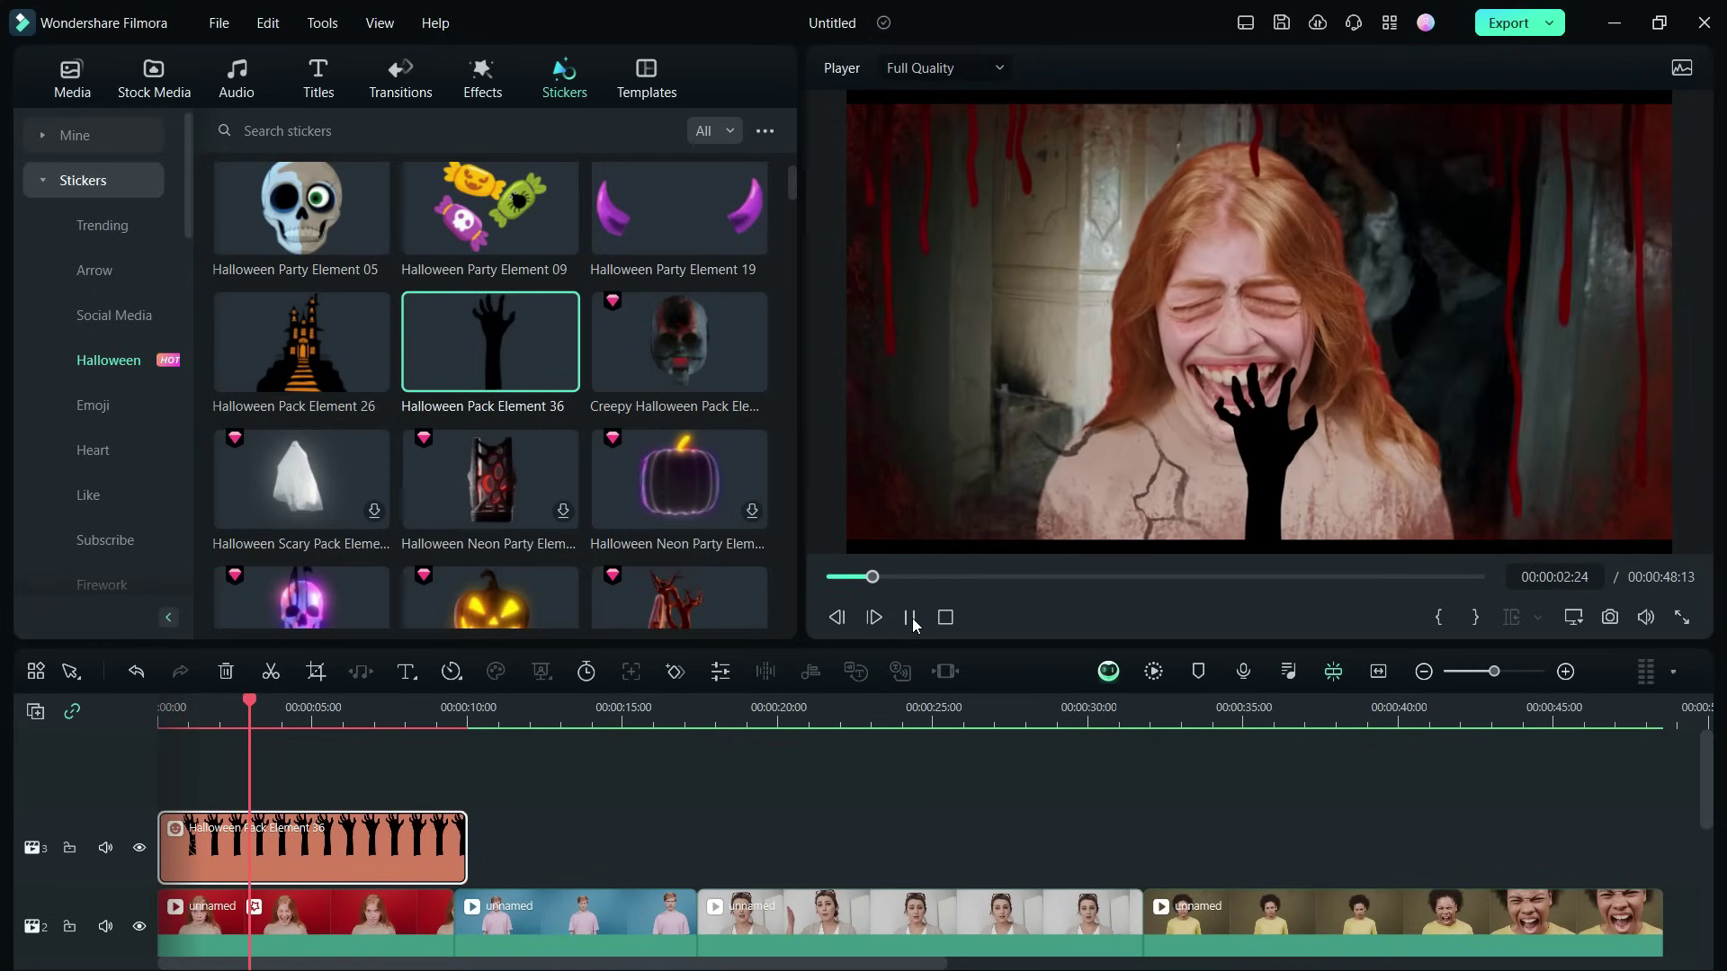
# Browse the Halloween sound effects, previewing Horror Atmosphere 01 and a Horror Film Filter Pack sound.
pyautogui.click(911, 618)
pyautogui.click(248, 85)
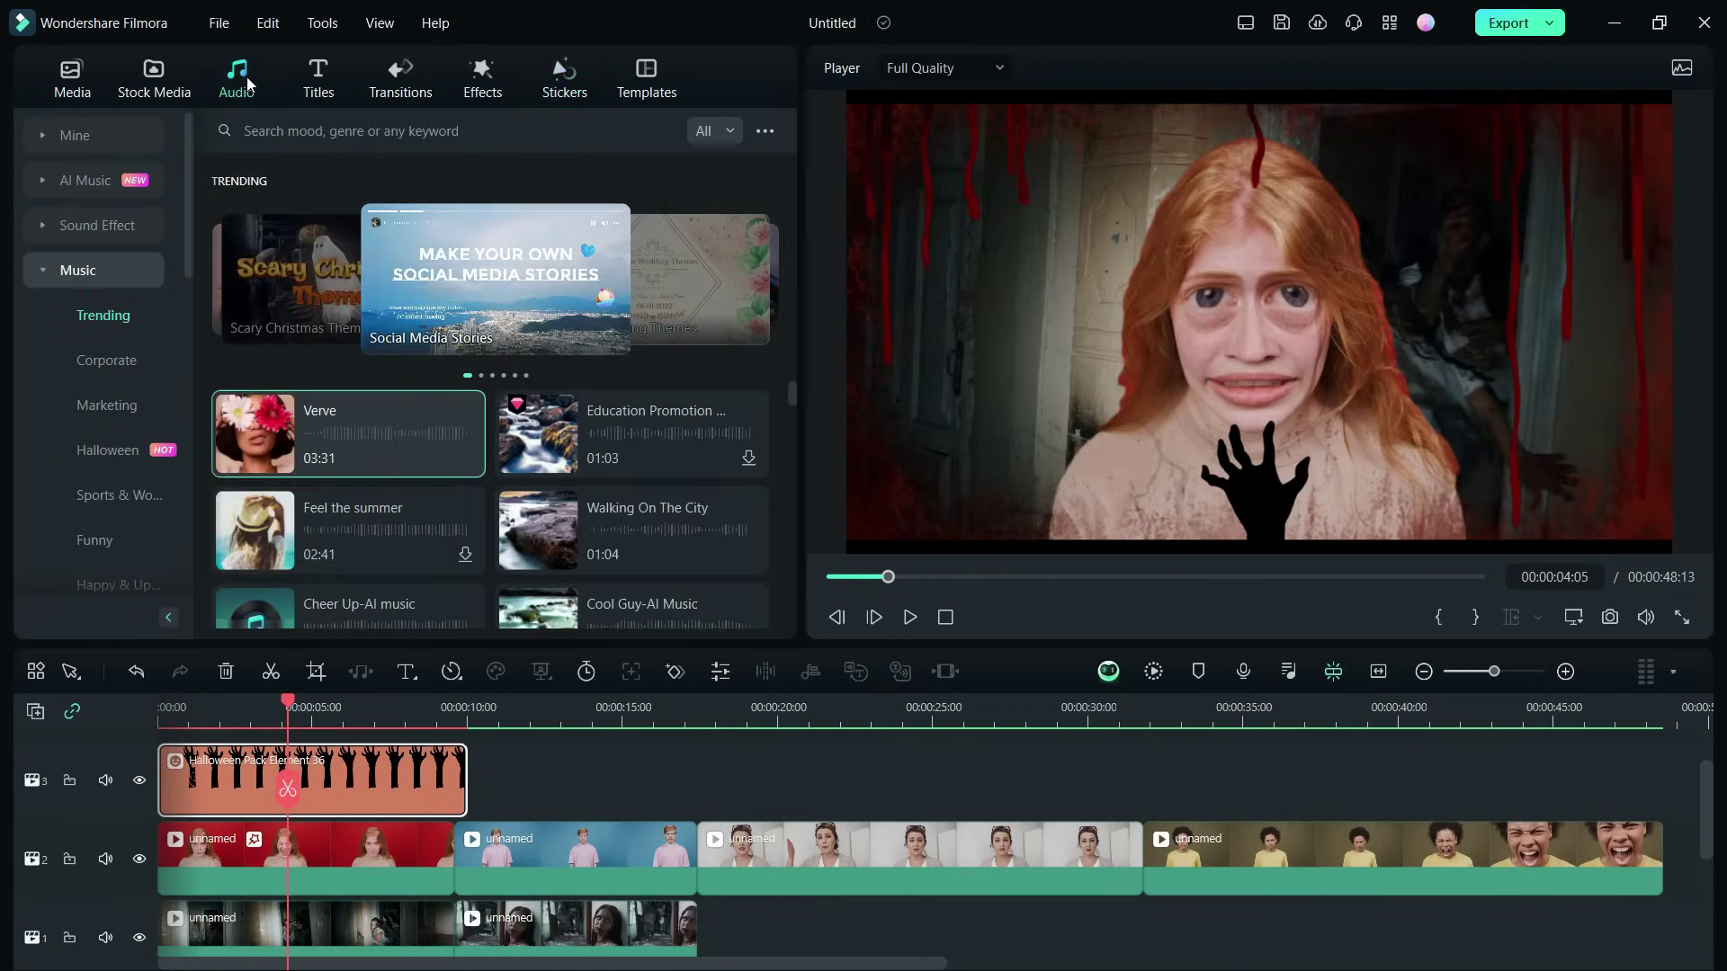
pyautogui.click(53, 226)
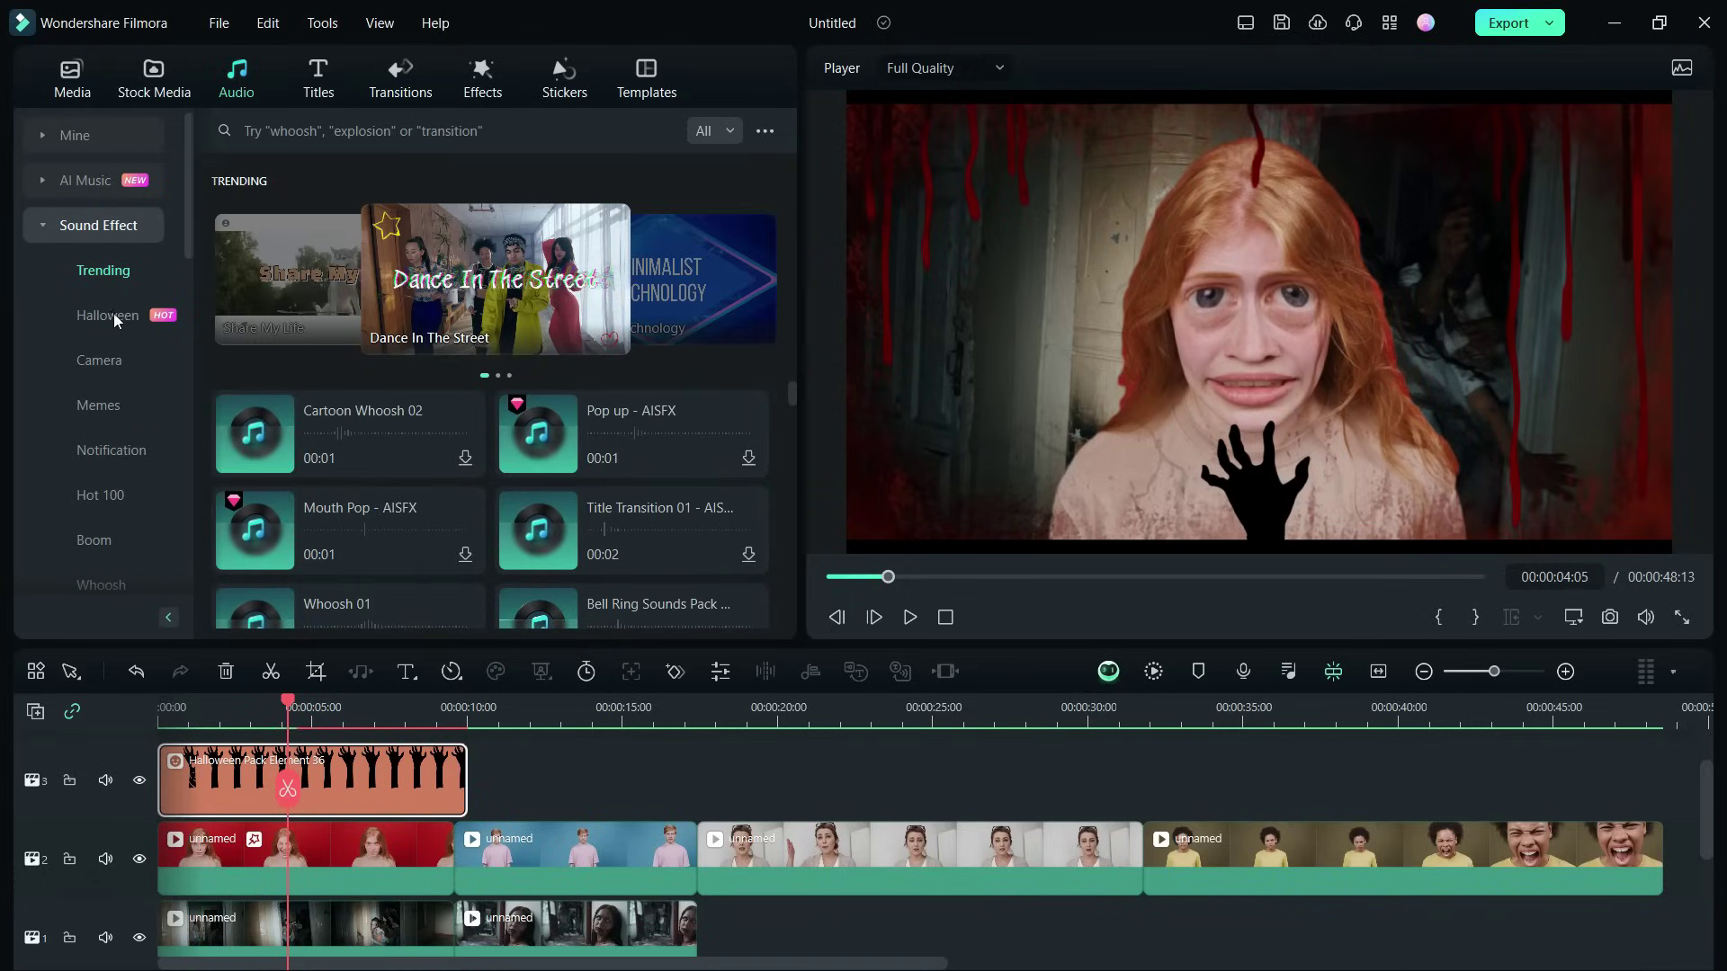
pyautogui.click(102, 314)
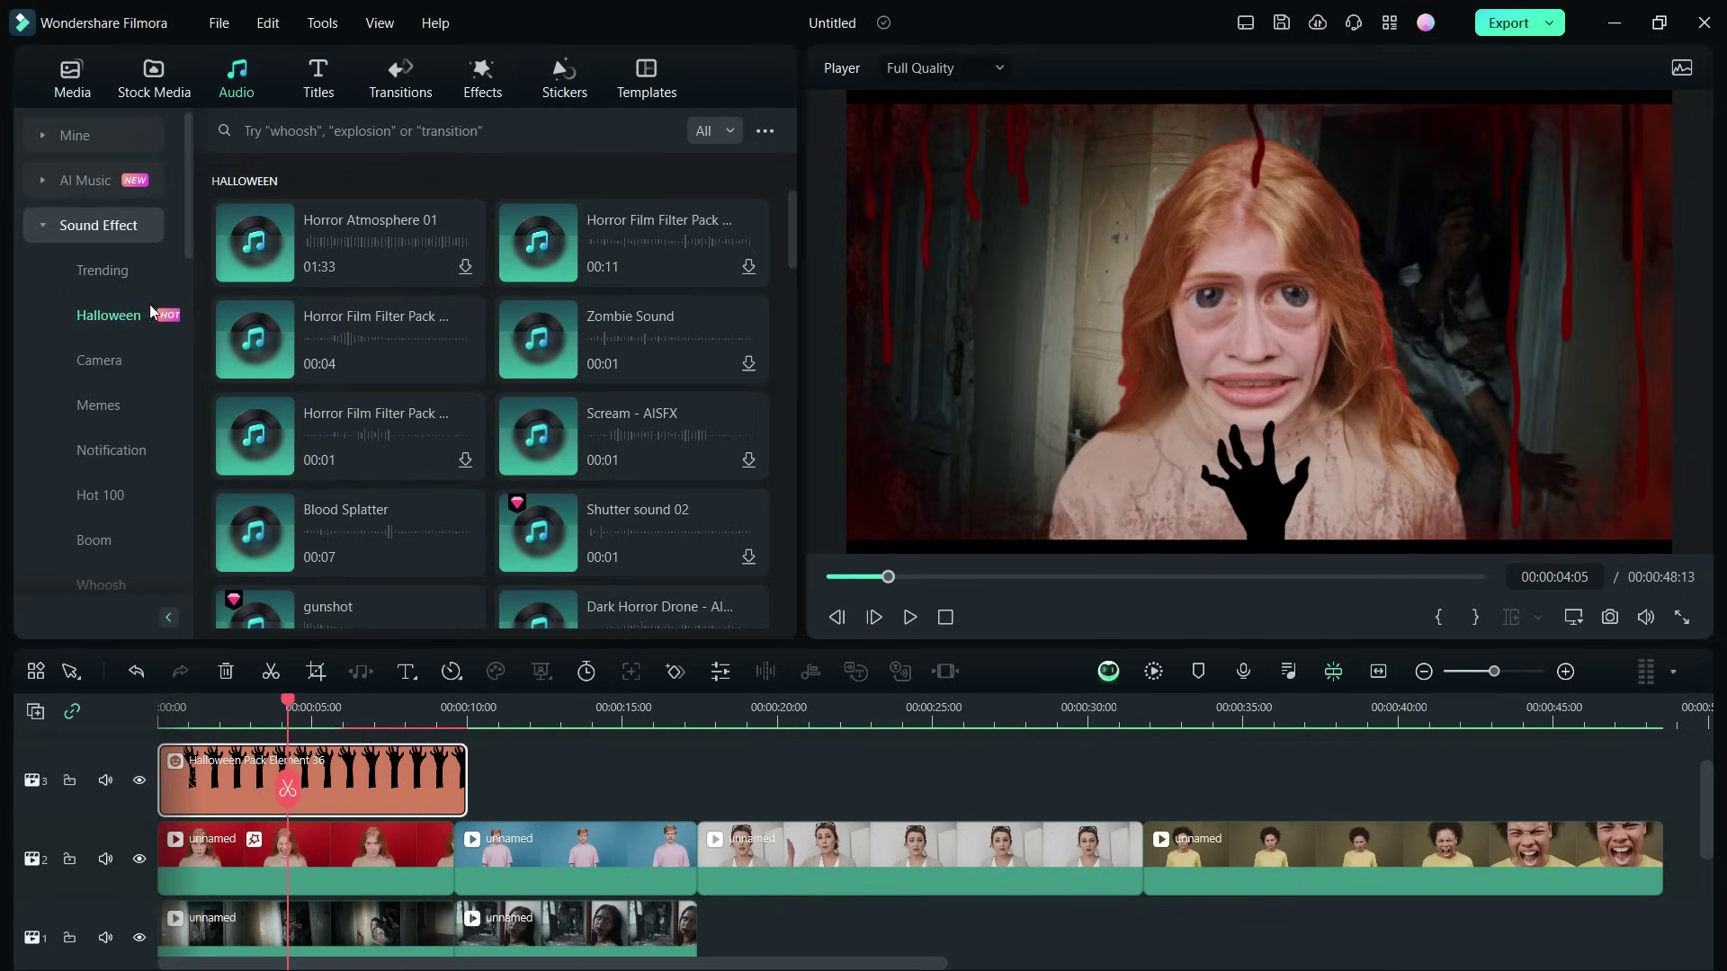
pyautogui.click(250, 241)
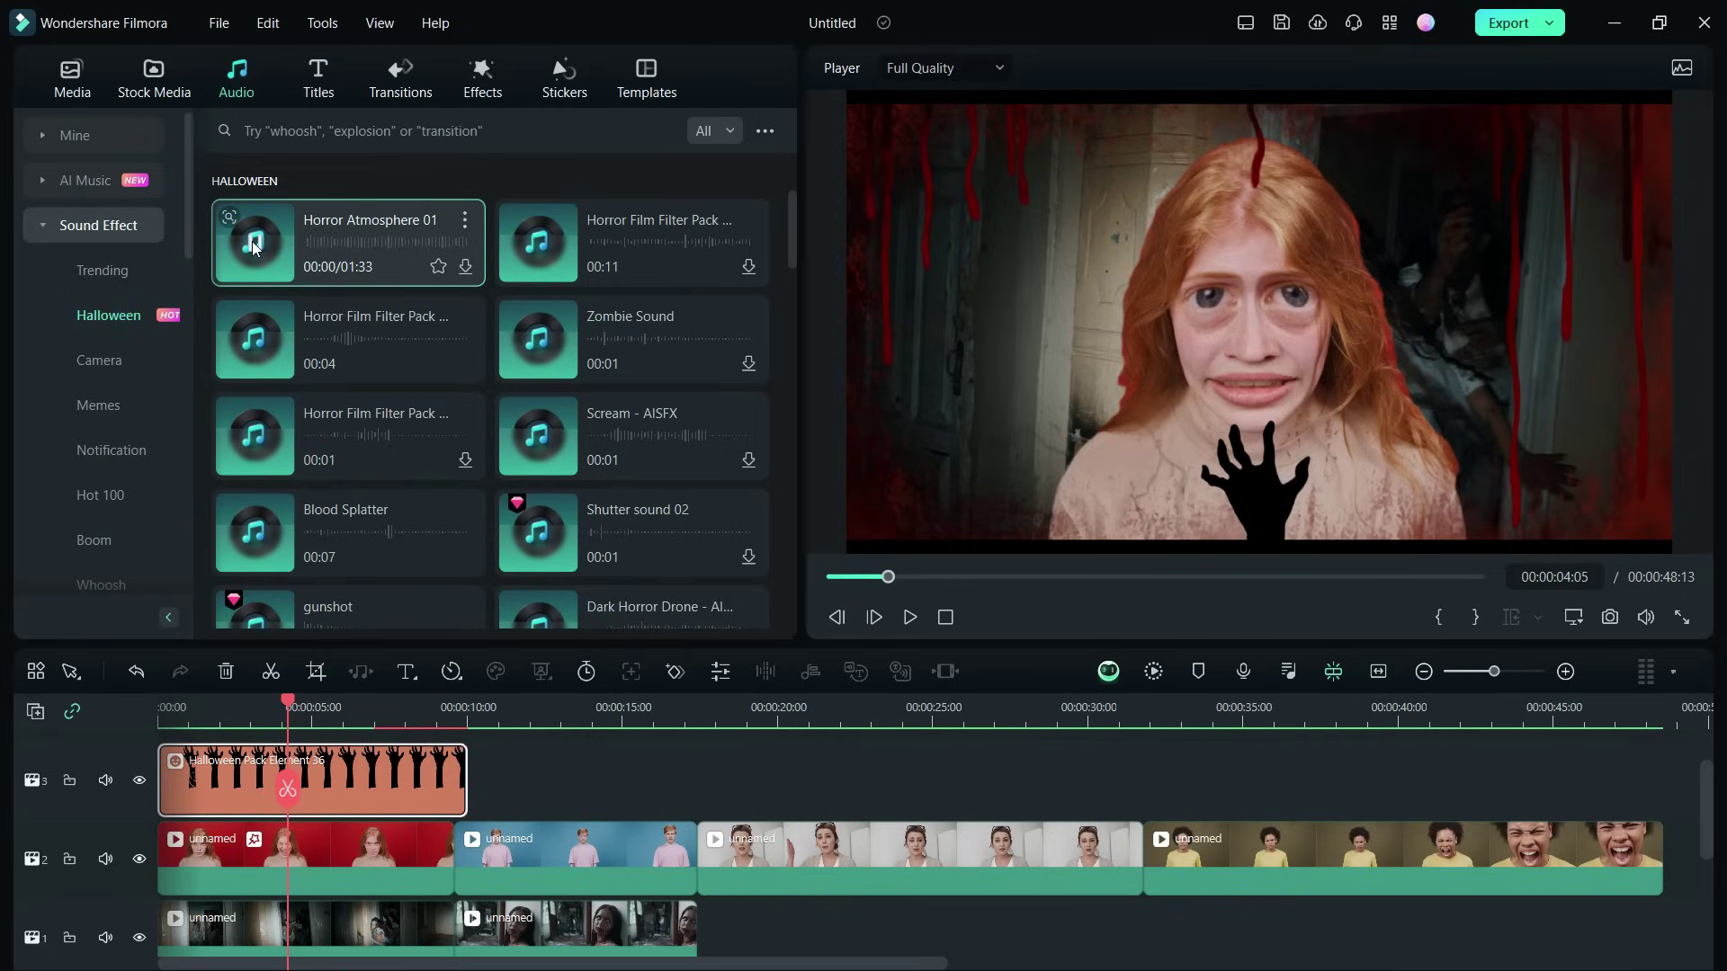
pyautogui.click(351, 239)
pyautogui.click(539, 243)
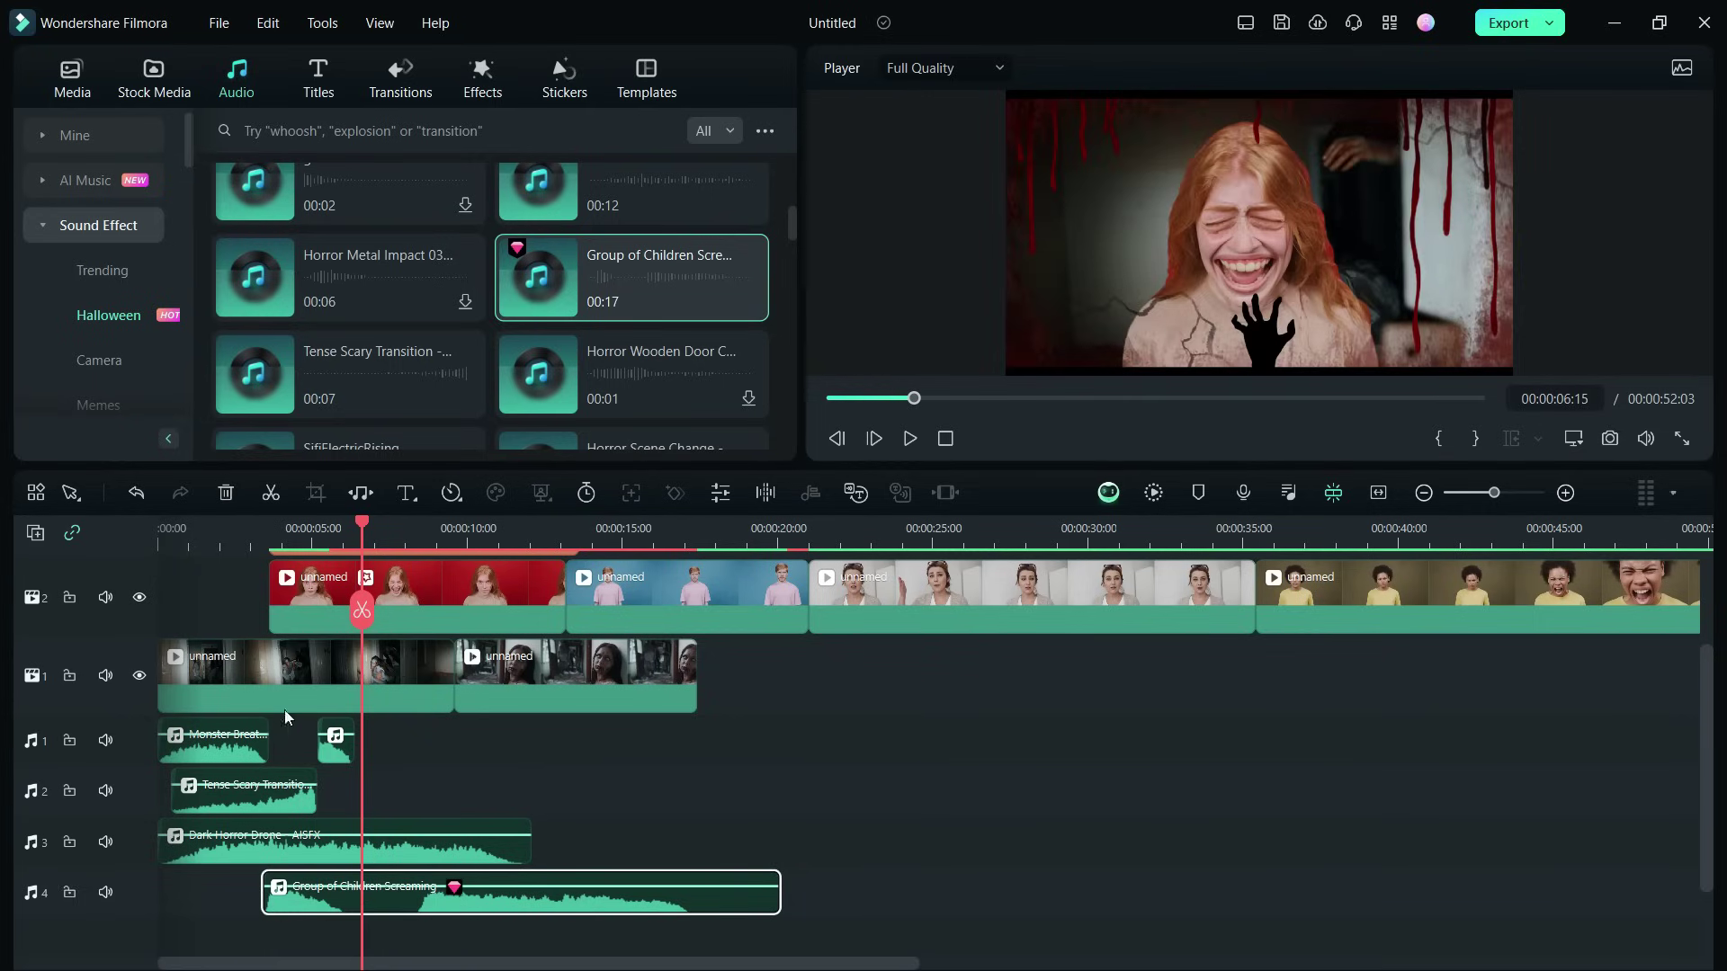
pyautogui.click(170, 528)
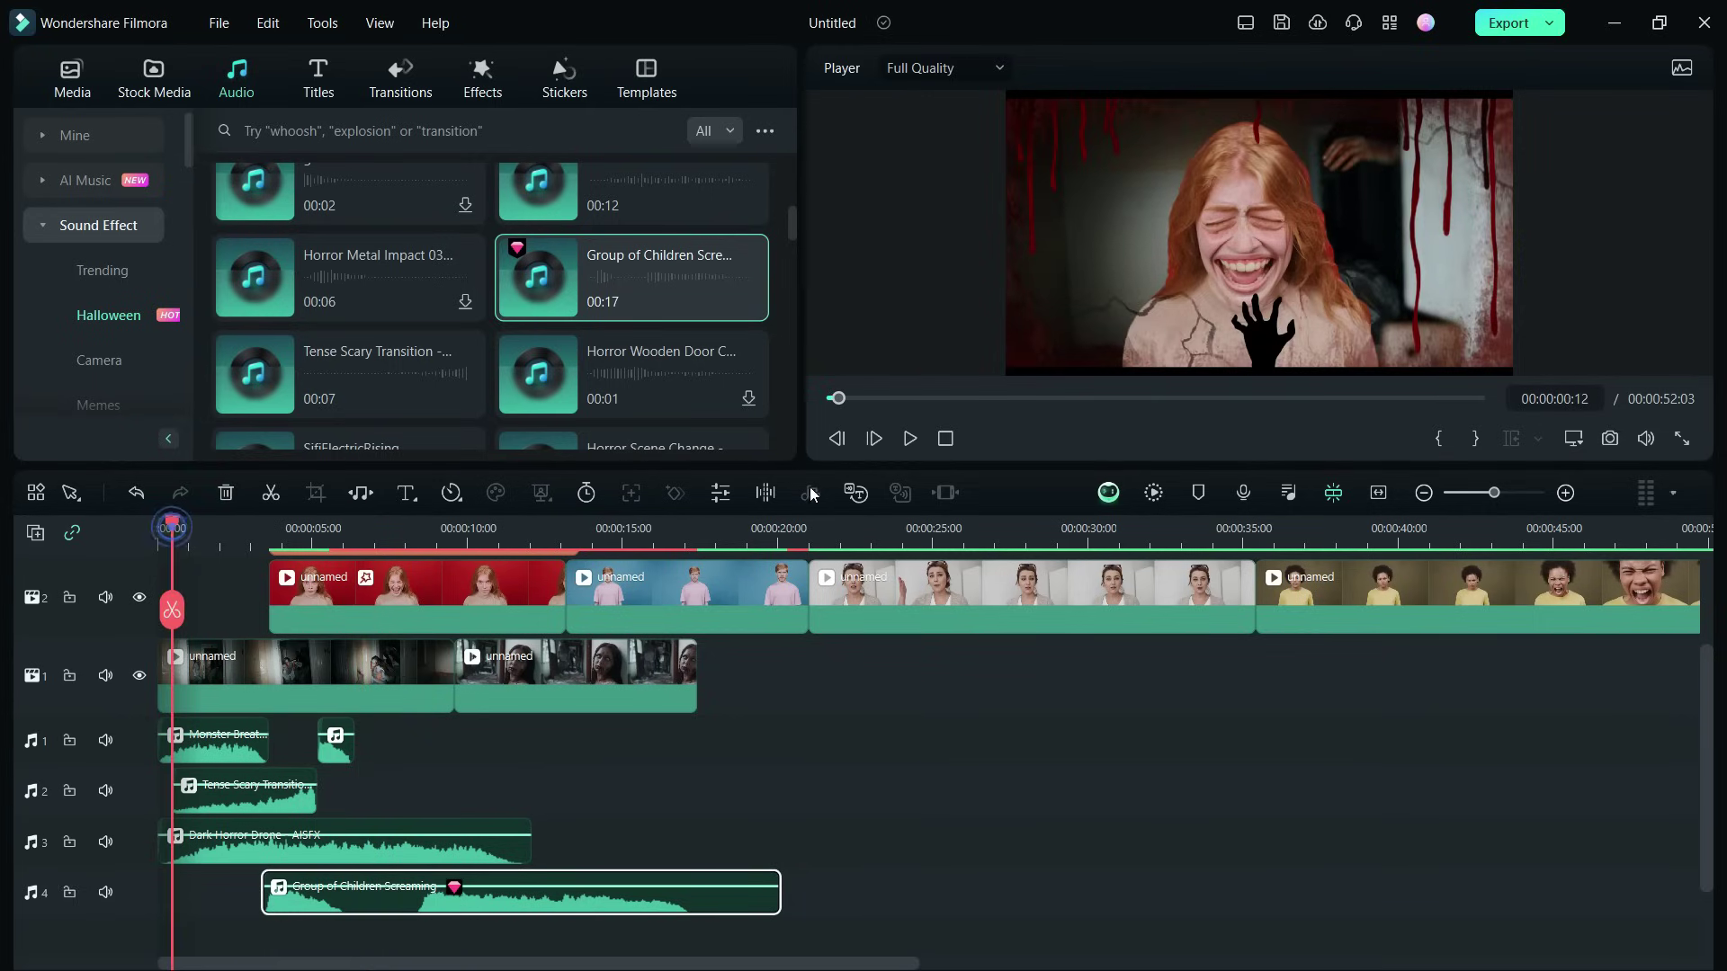
pyautogui.click(910, 439)
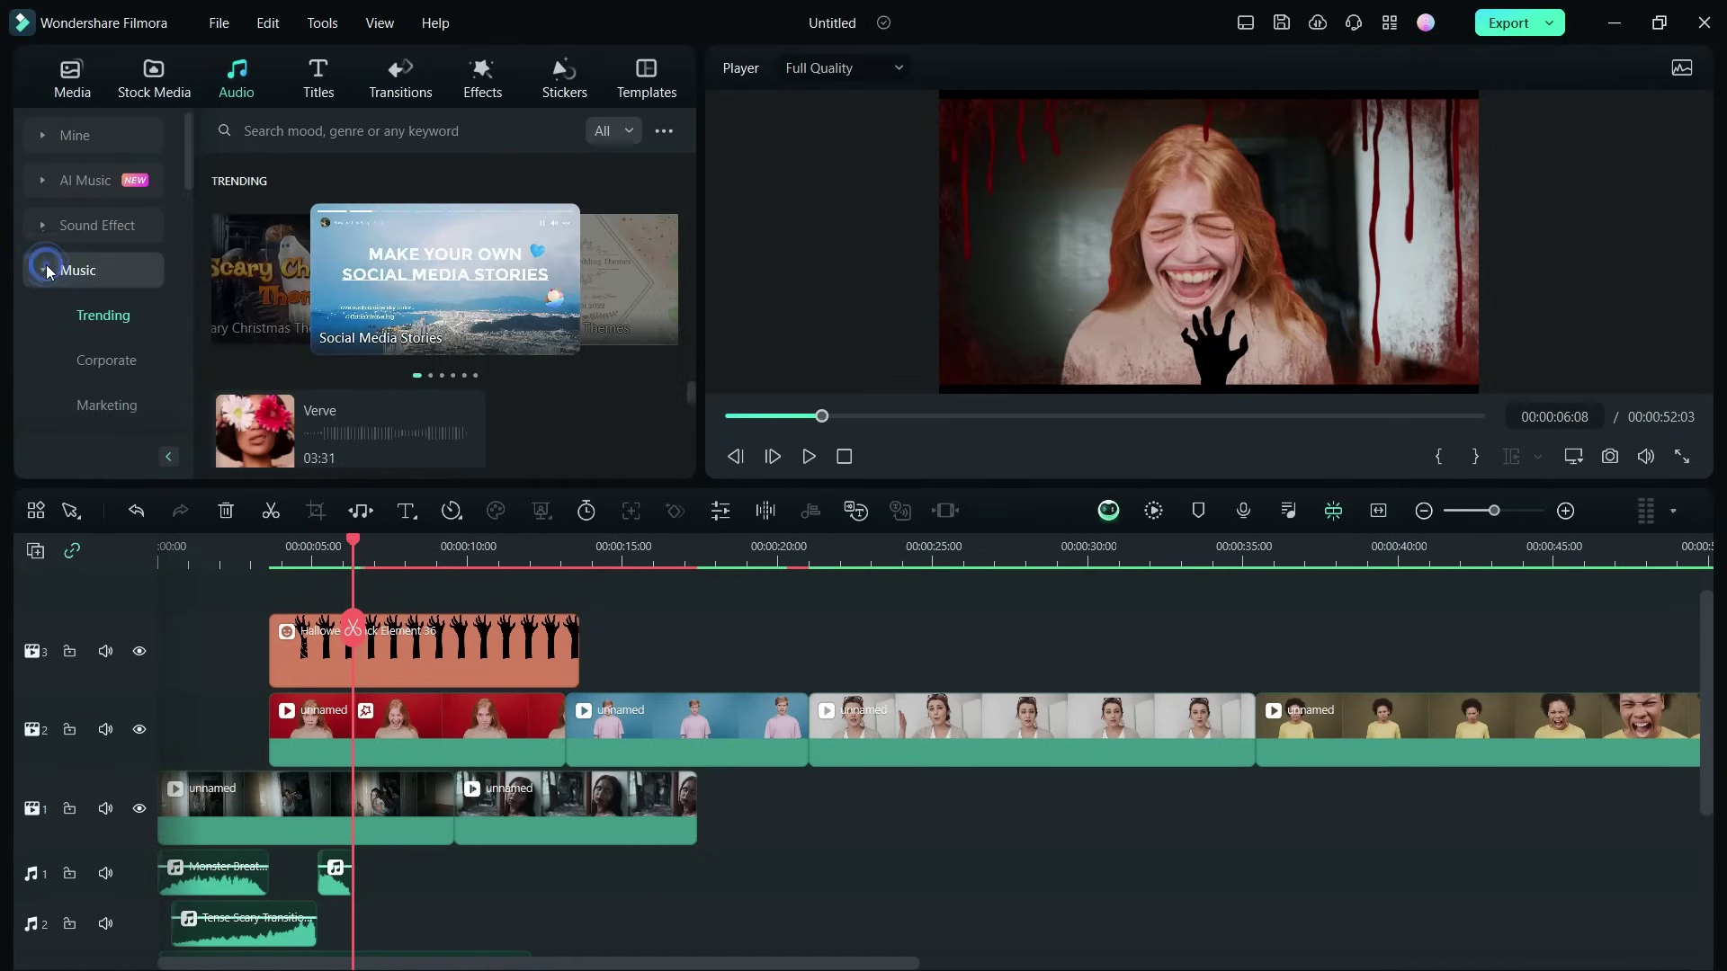
# Show the Halloween music tracks, preview Doubt Brain and enlarge the preview area.
pyautogui.click(93, 319)
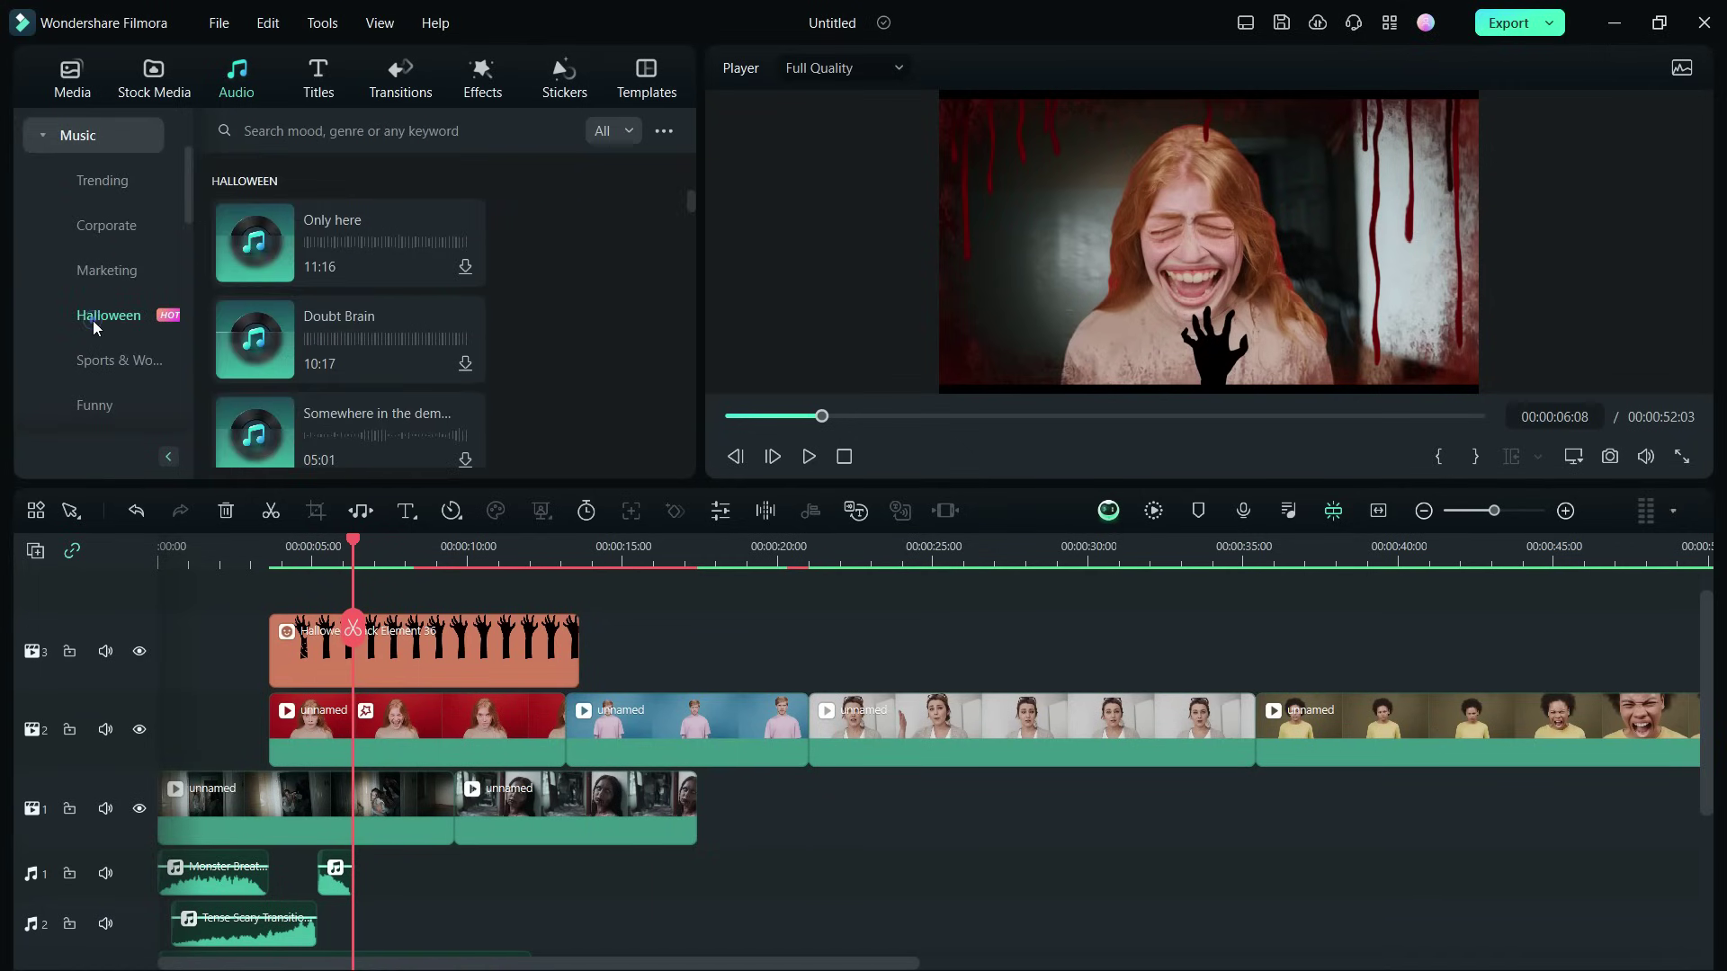
pyautogui.click(264, 336)
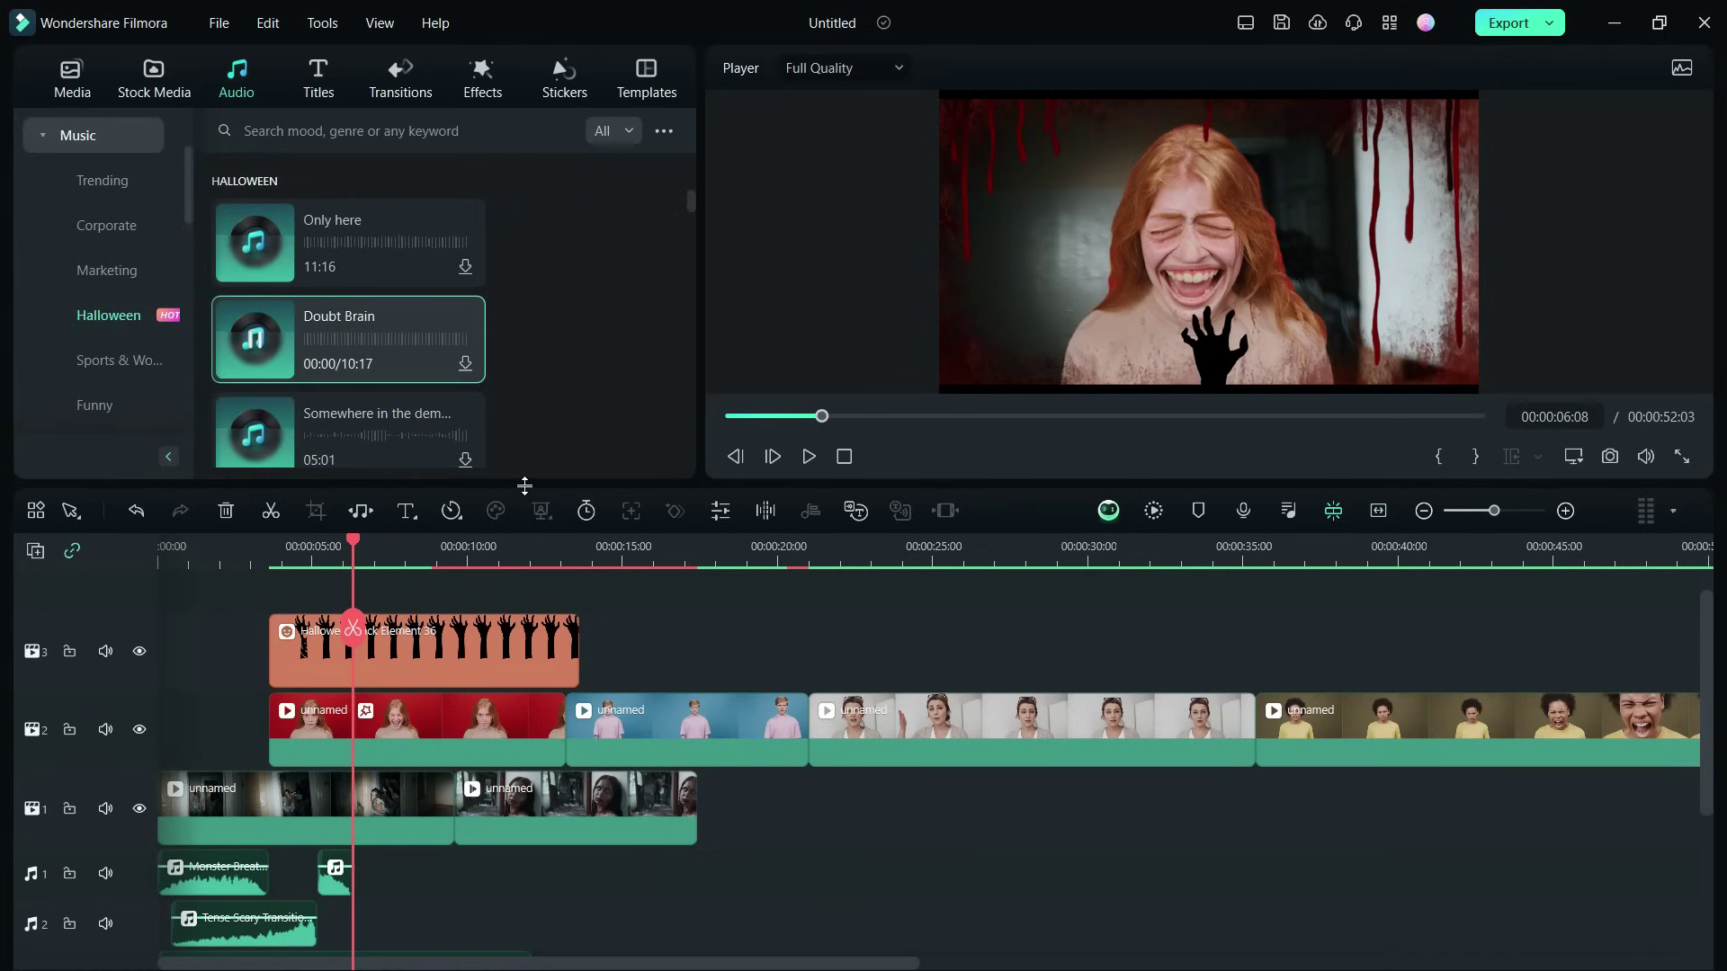
pyautogui.moveTo(525, 486); pyautogui.dragTo(525, 511)
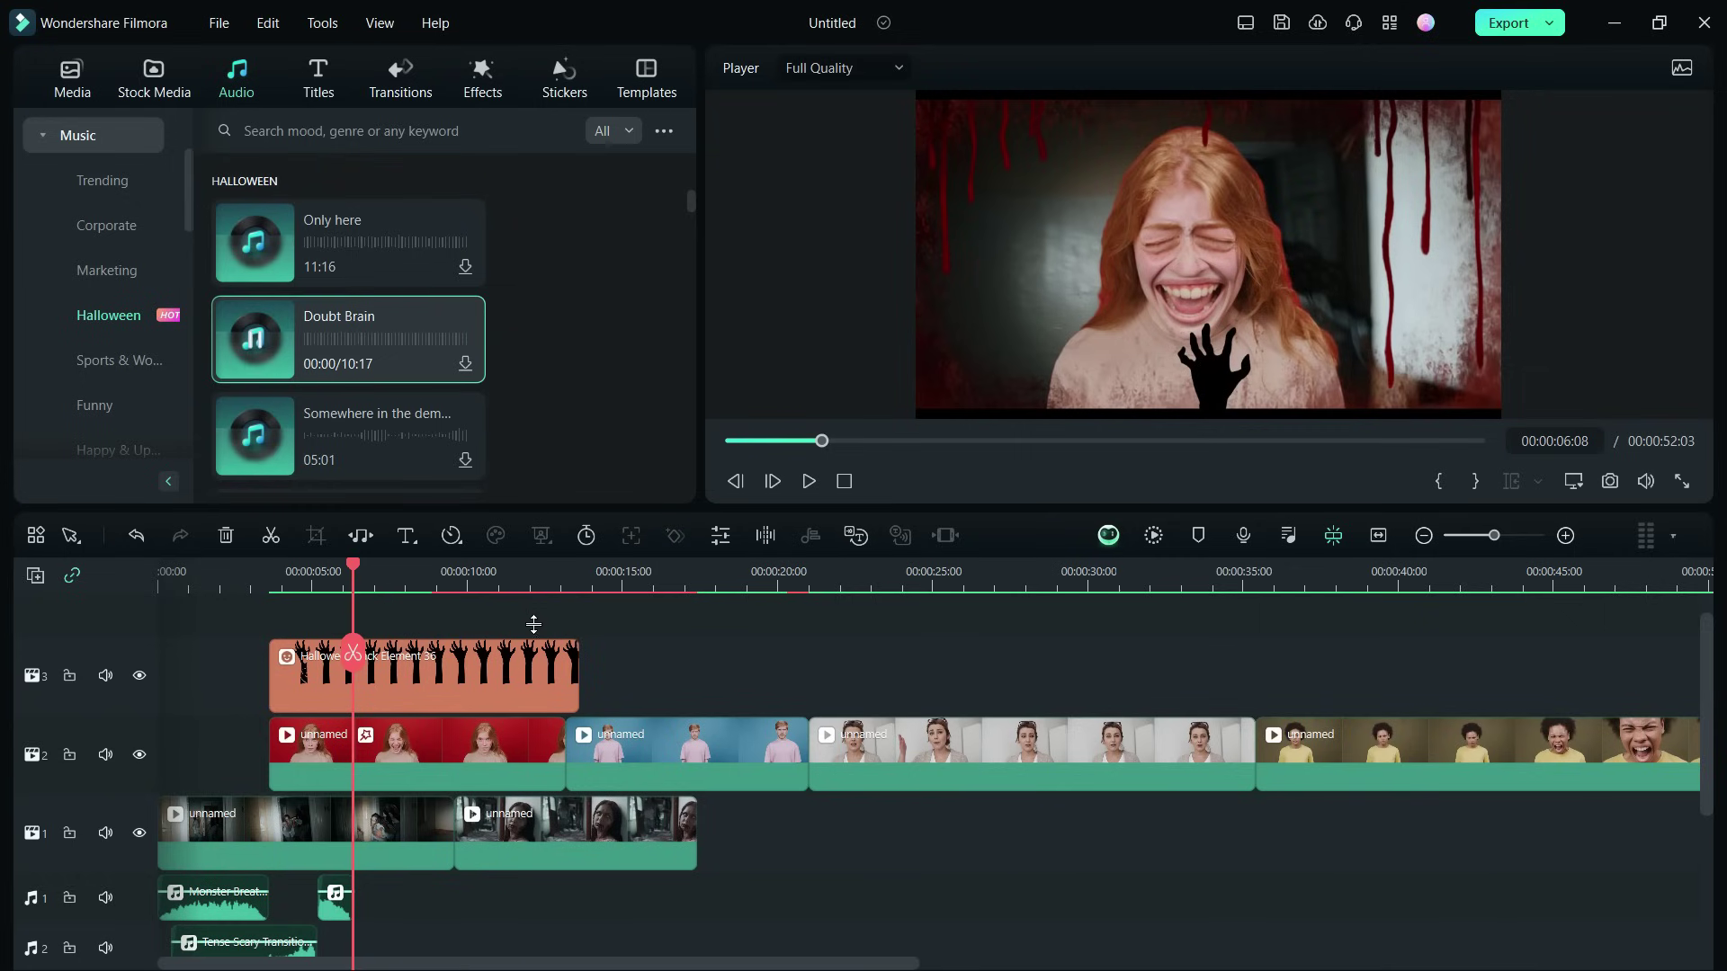
pyautogui.moveTo(533, 623); pyautogui.dragTo(537, 638)
# Preview the Only here, Horror Atmosphere 02 and Spooky Halloween tracks.
pyautogui.click(257, 441)
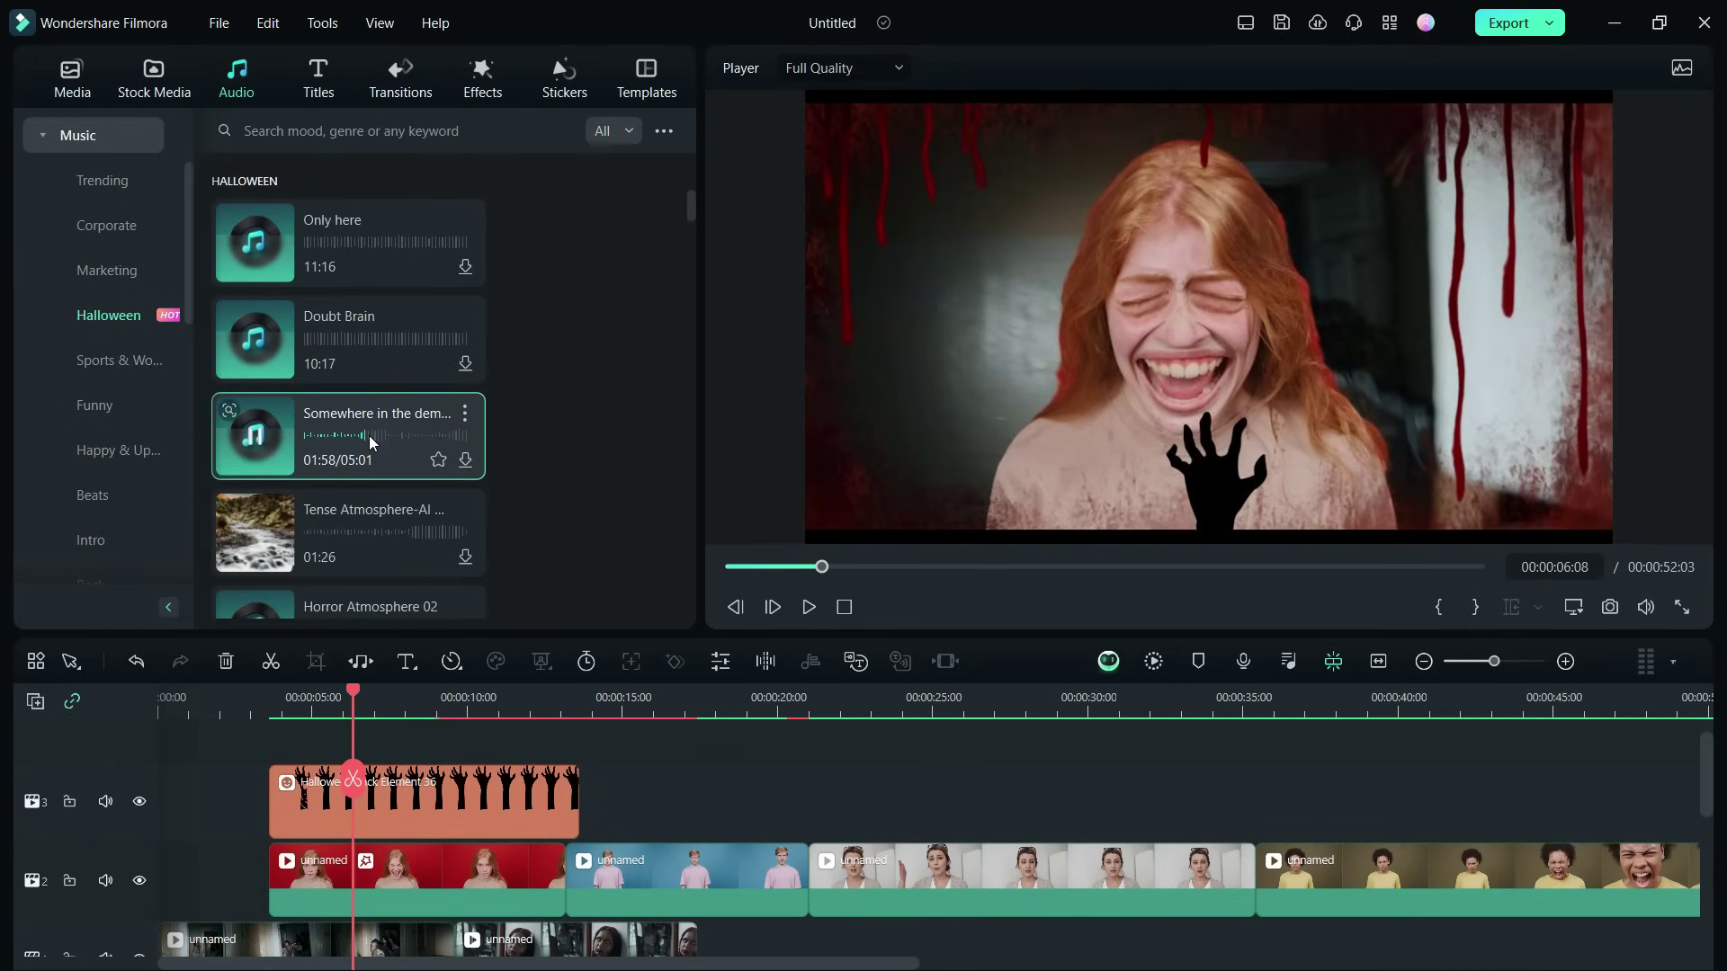
pyautogui.click(255, 250)
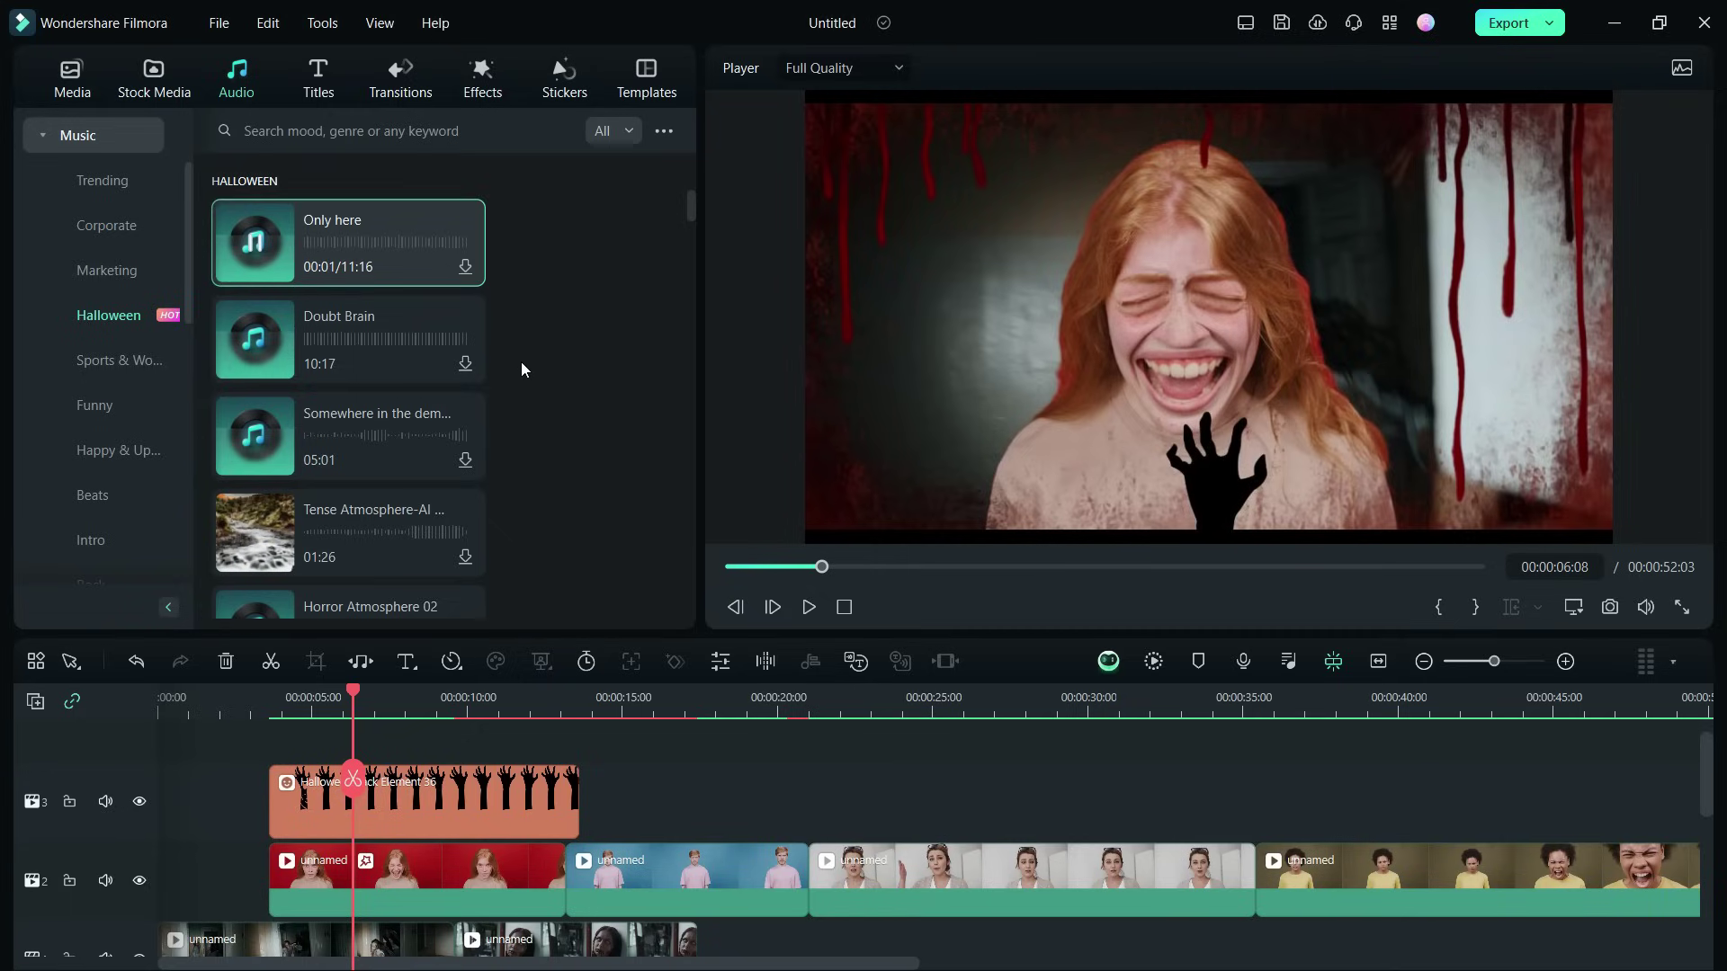
pyautogui.scroll(-3, 560, 387)
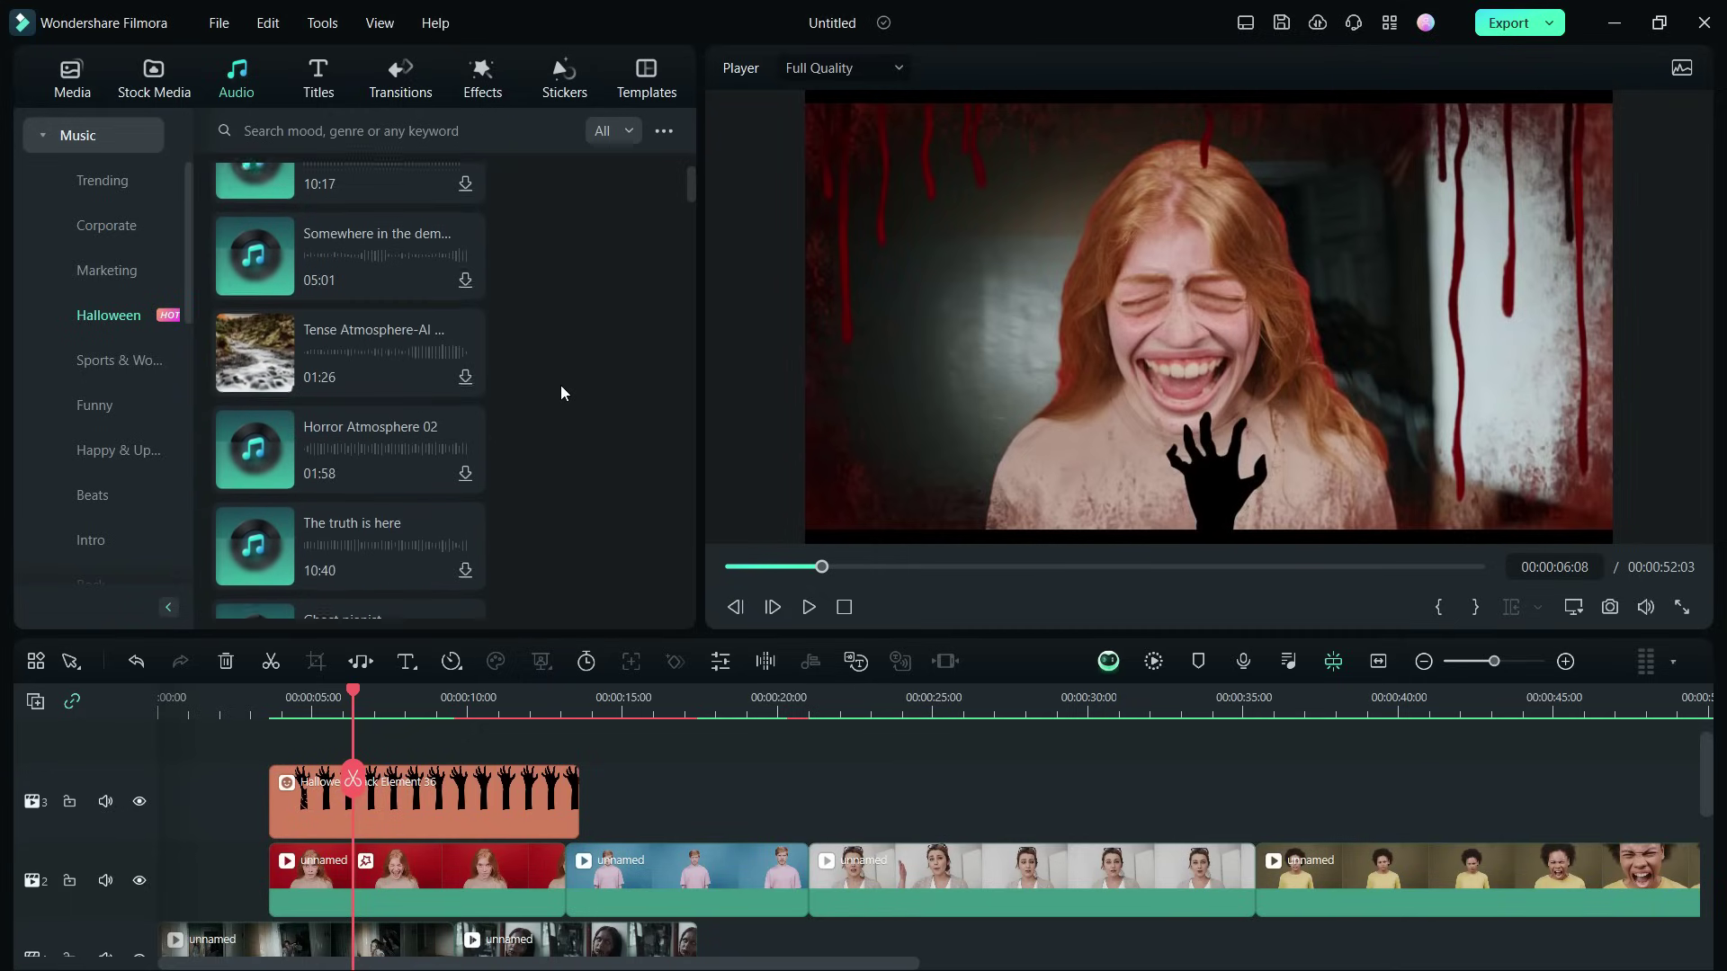
pyautogui.click(249, 445)
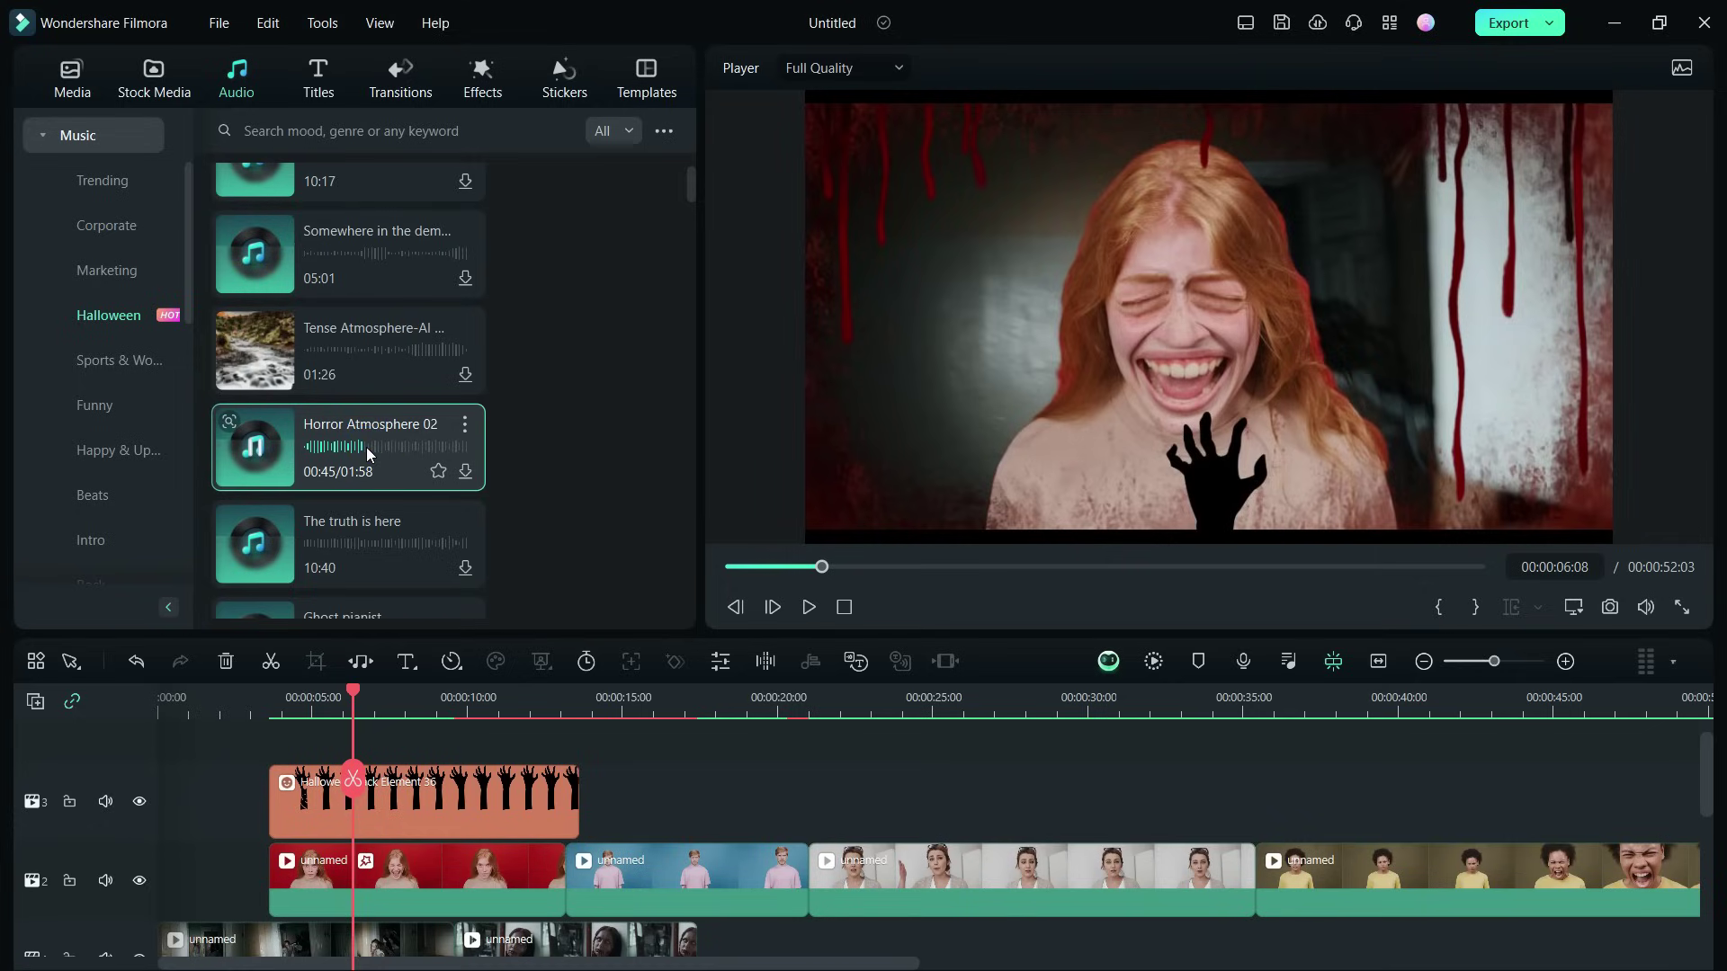
pyautogui.scroll(-3, 686, 439)
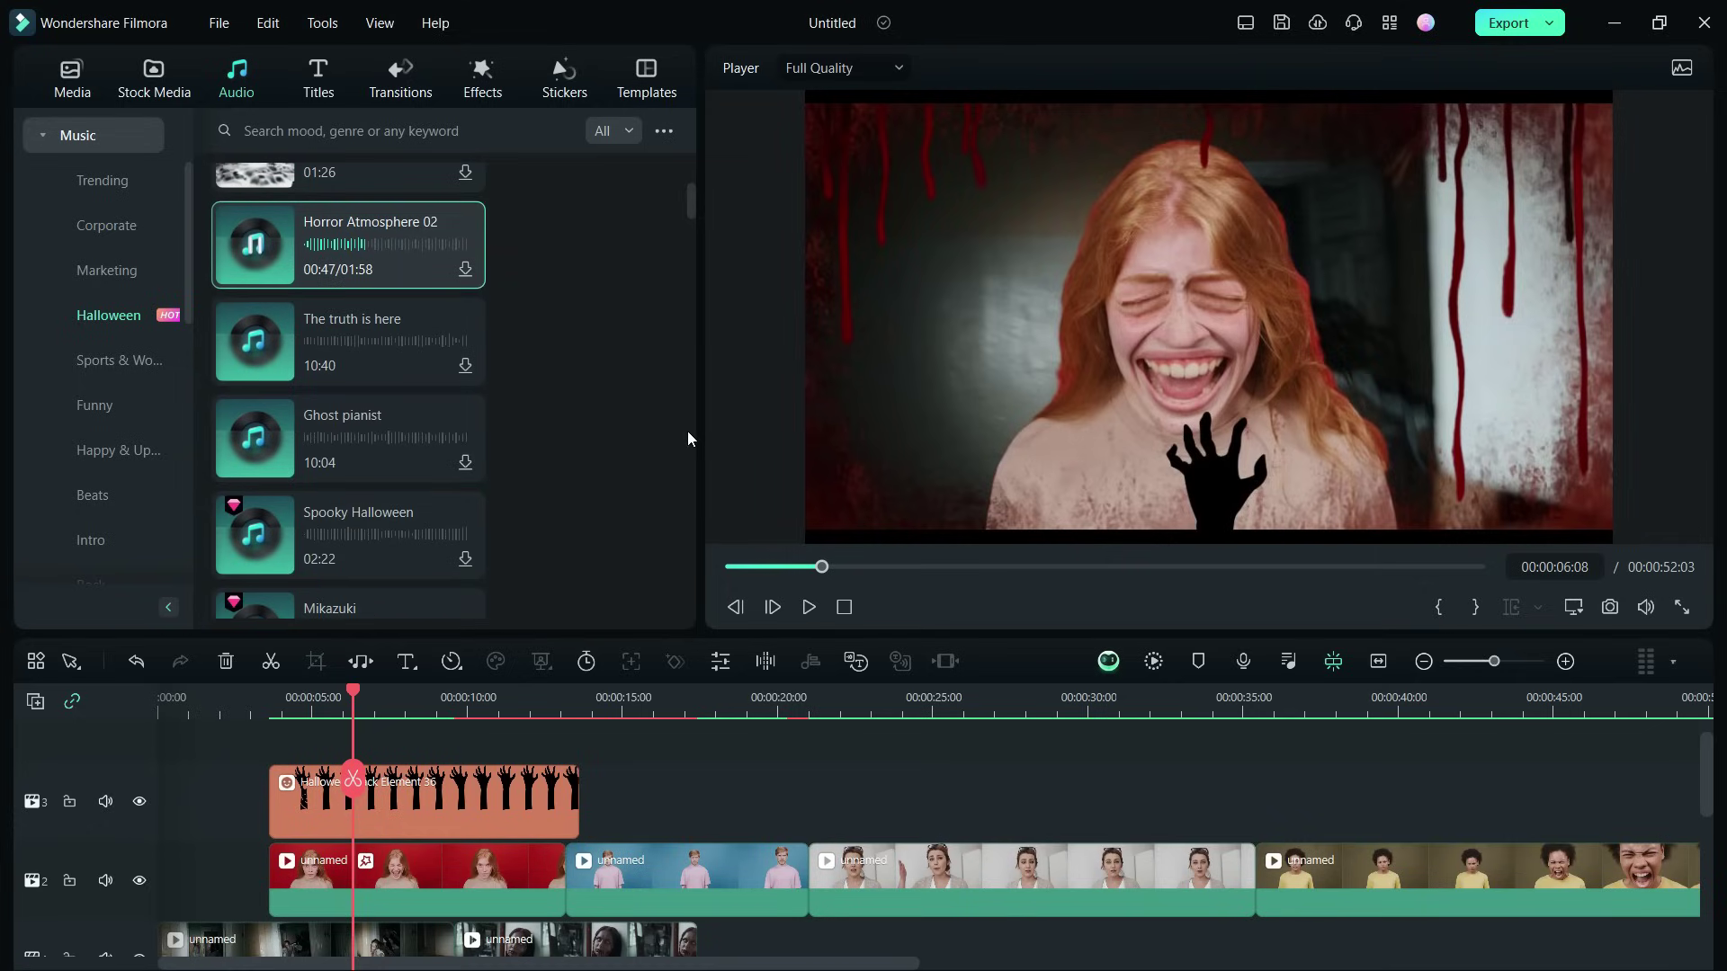
pyautogui.click(254, 540)
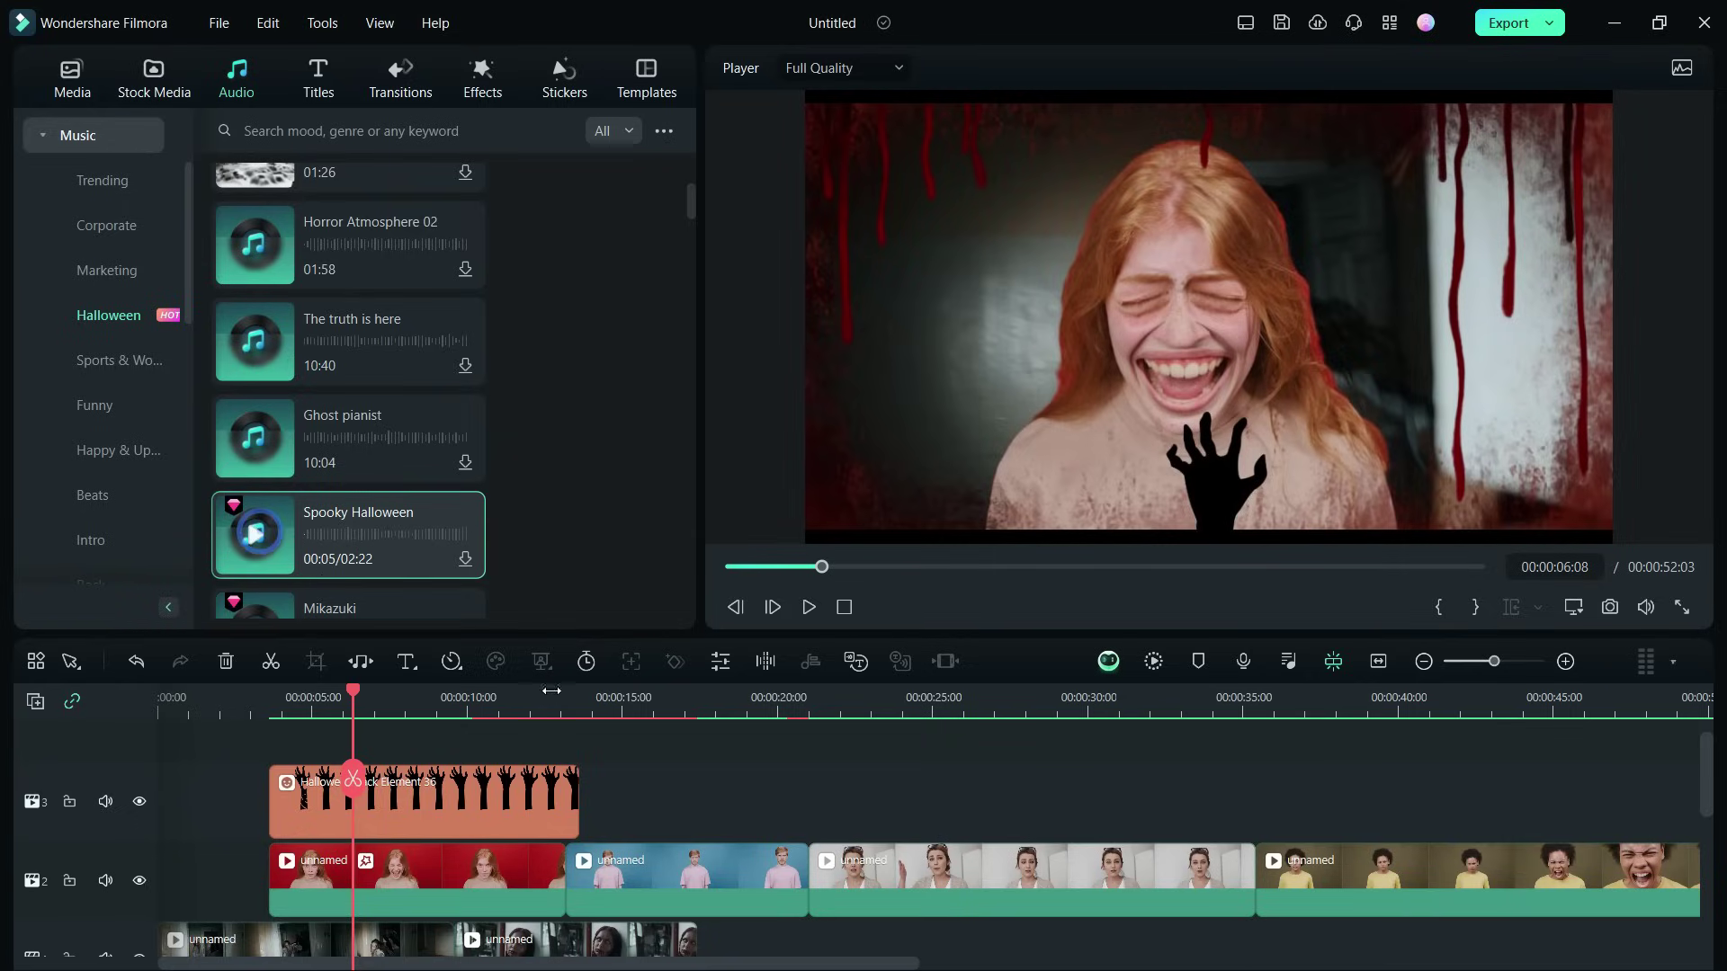
pyautogui.scroll(-3, 572, 690)
pyautogui.scroll(-2, 732, 818)
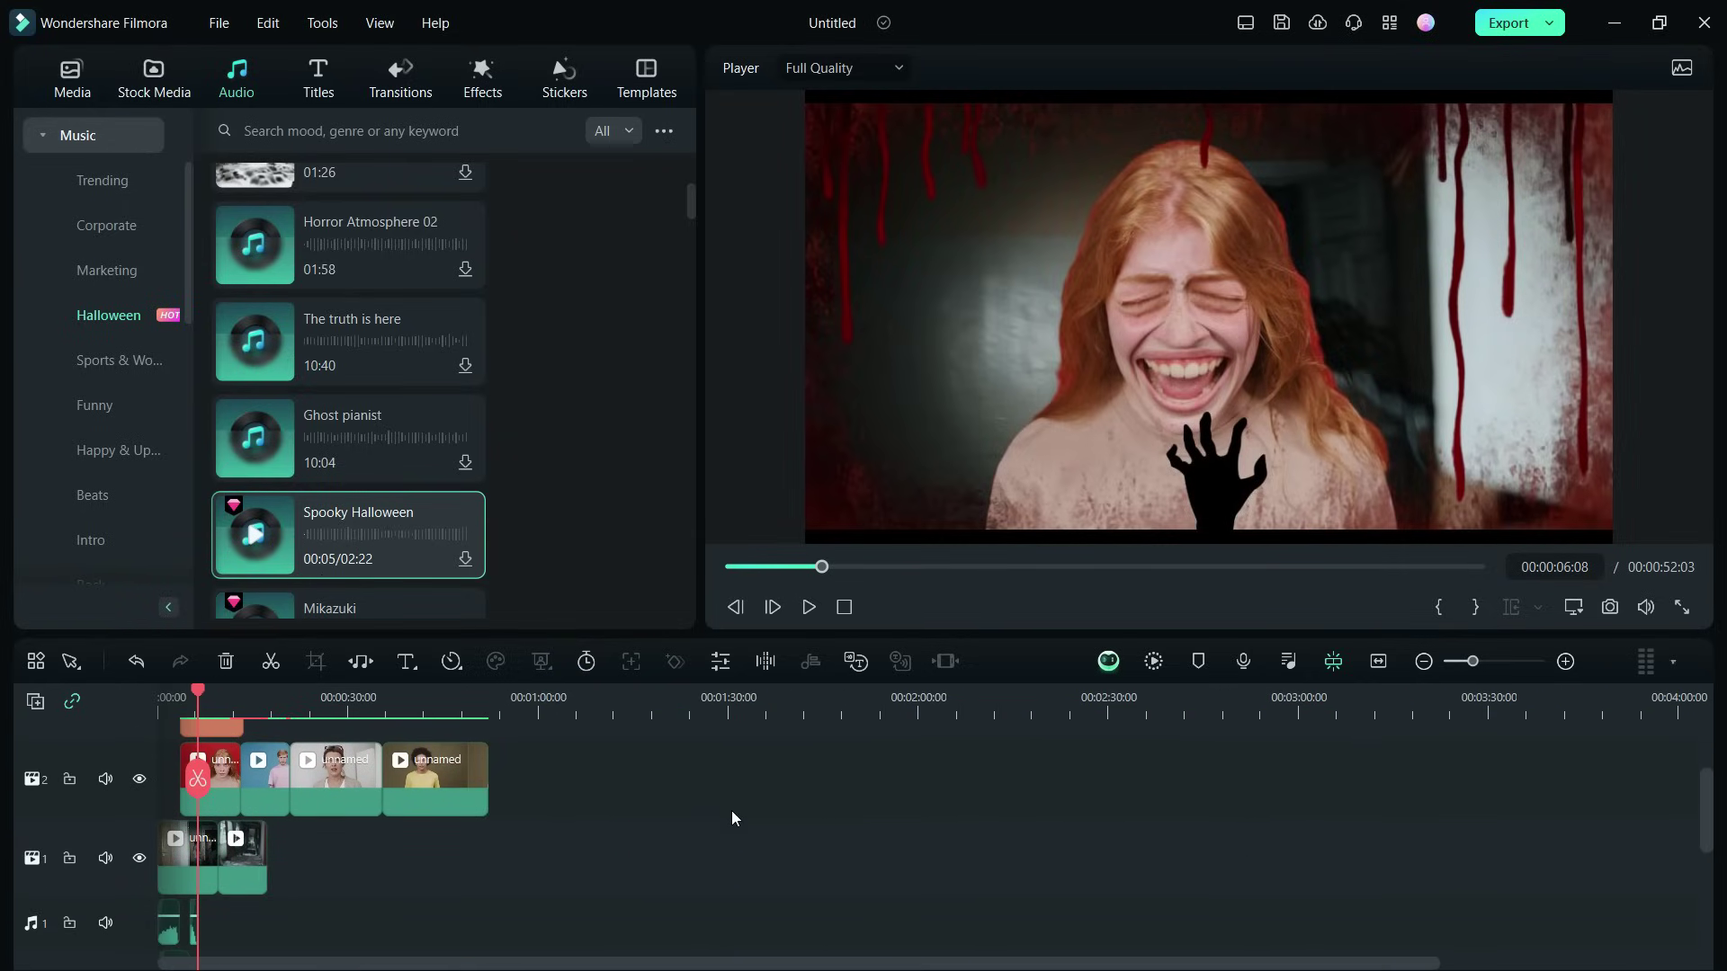
# Preview the Halloween Bat Logo Review template from the templates library.
pyautogui.click(644, 70)
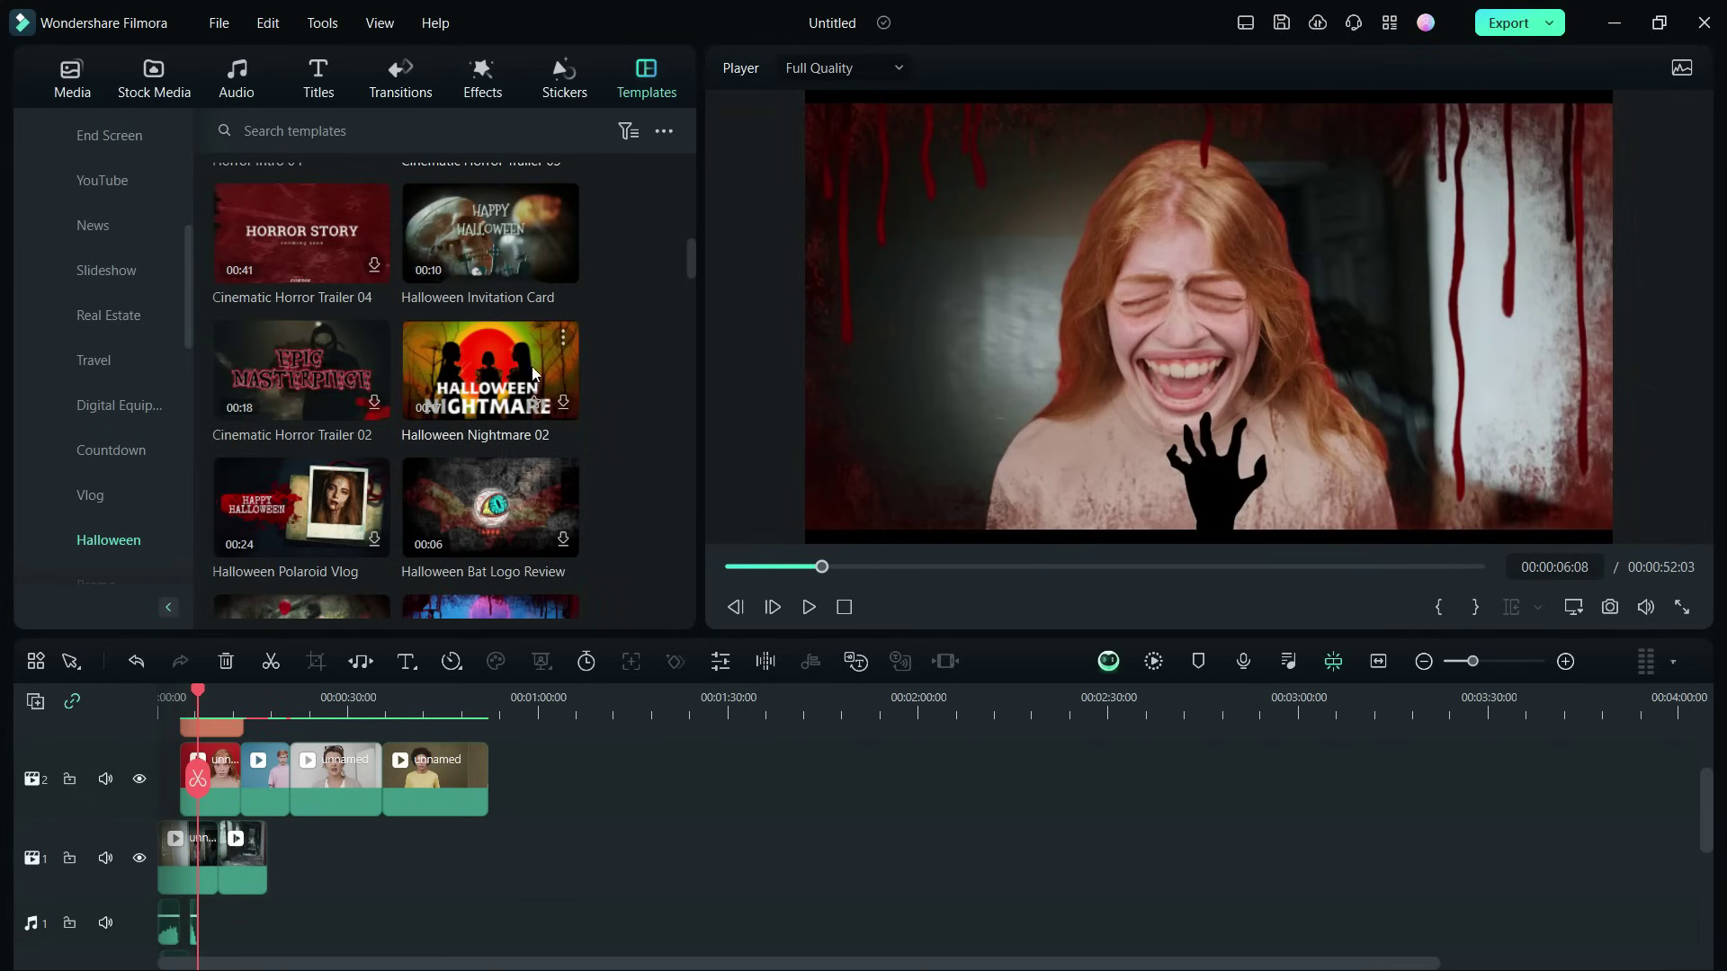
pyautogui.click(489, 508)
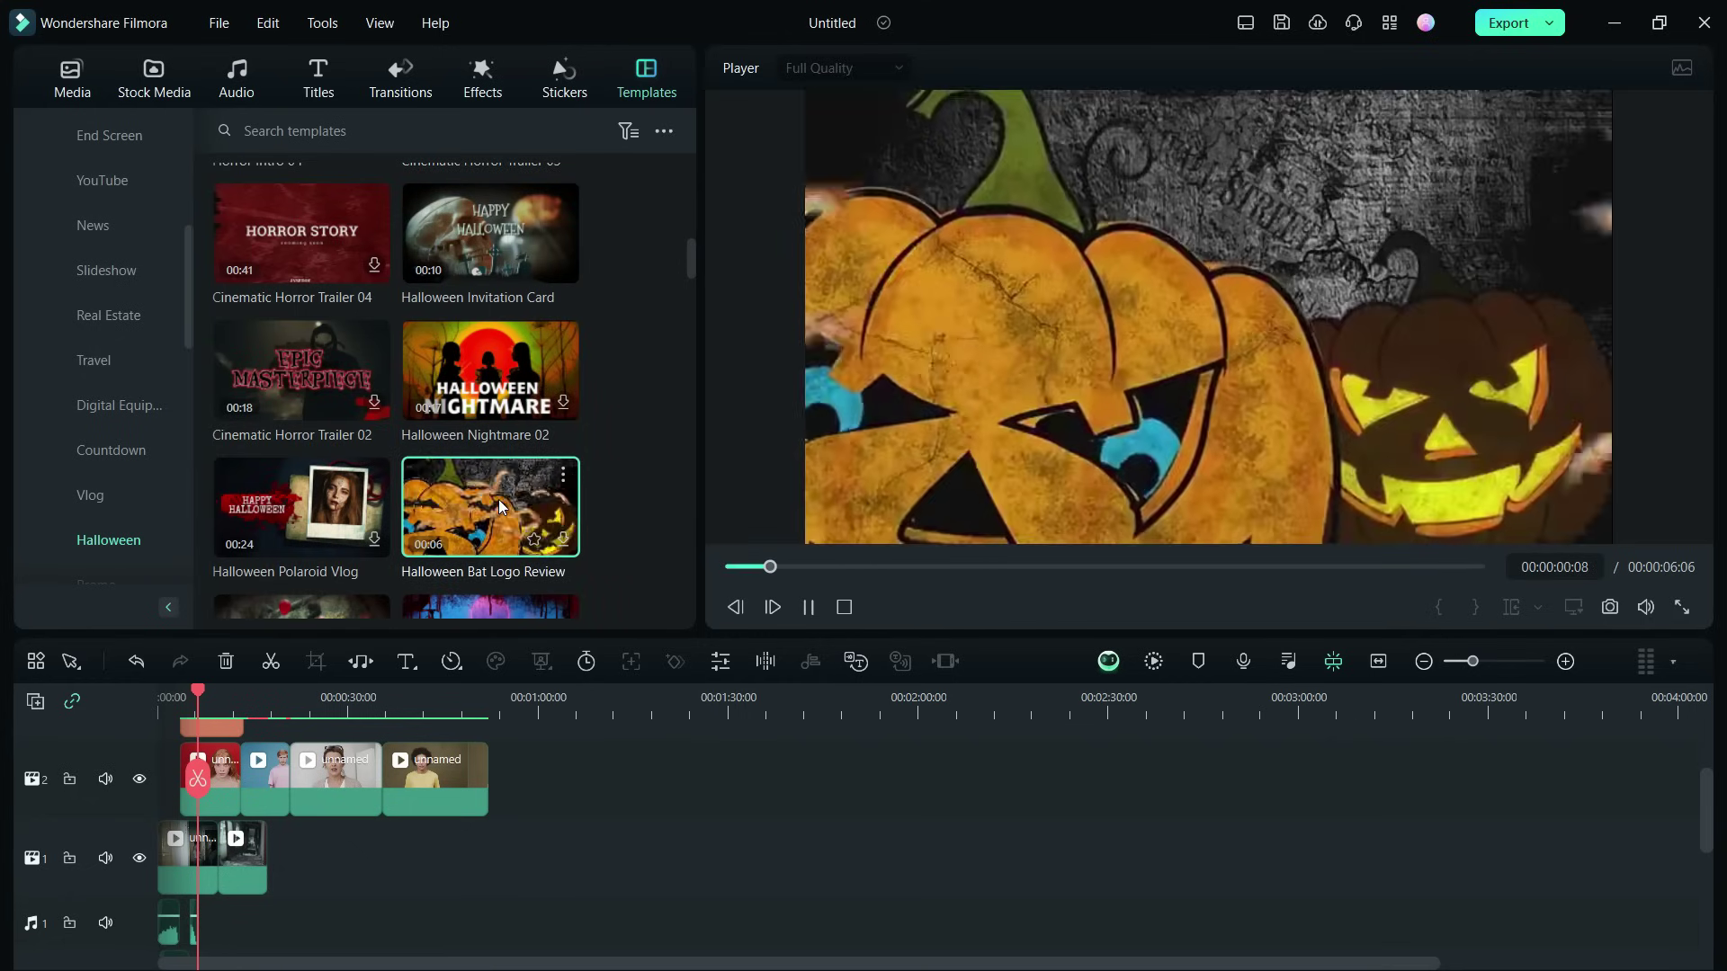